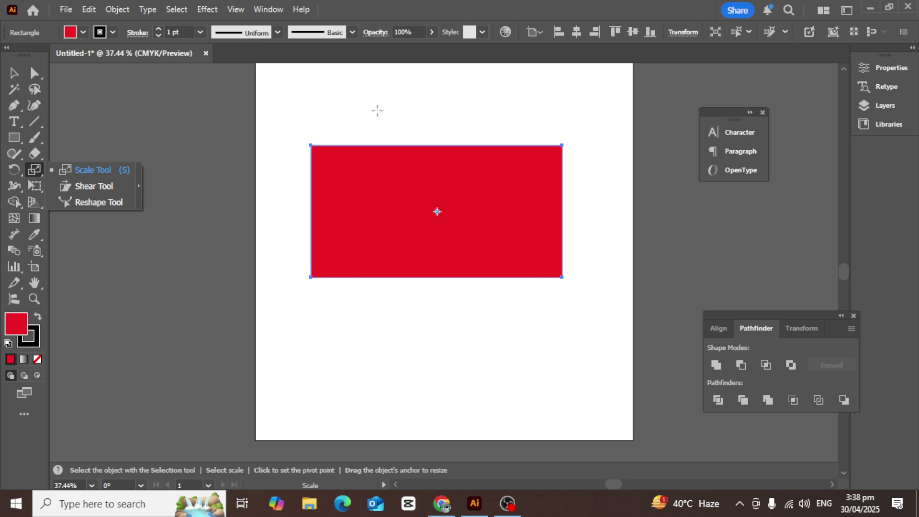
Try to slant the red rectangle into a parallelogram with the Shear tool
{"action": "left_click", "coordinate": [77, 187]}
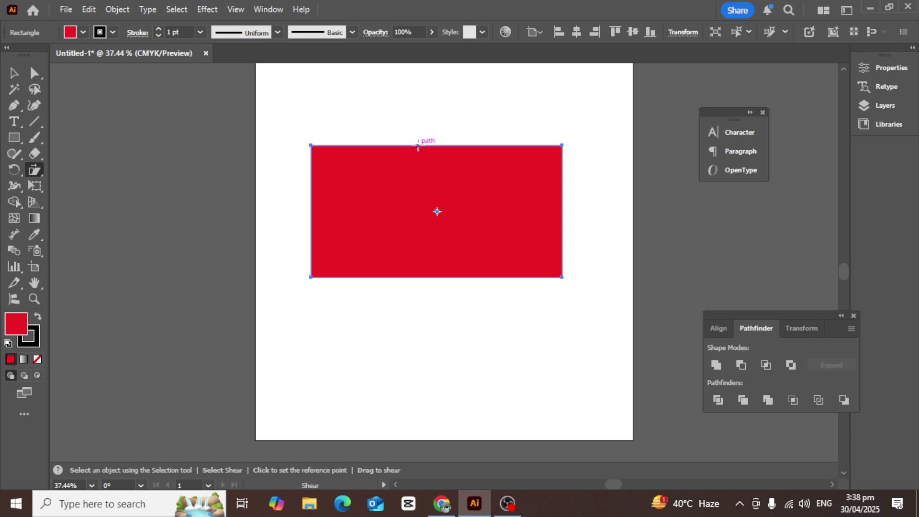
{"action": "left_click_drag", "start_coordinate": [417, 145], "coordinate": [452, 148]}
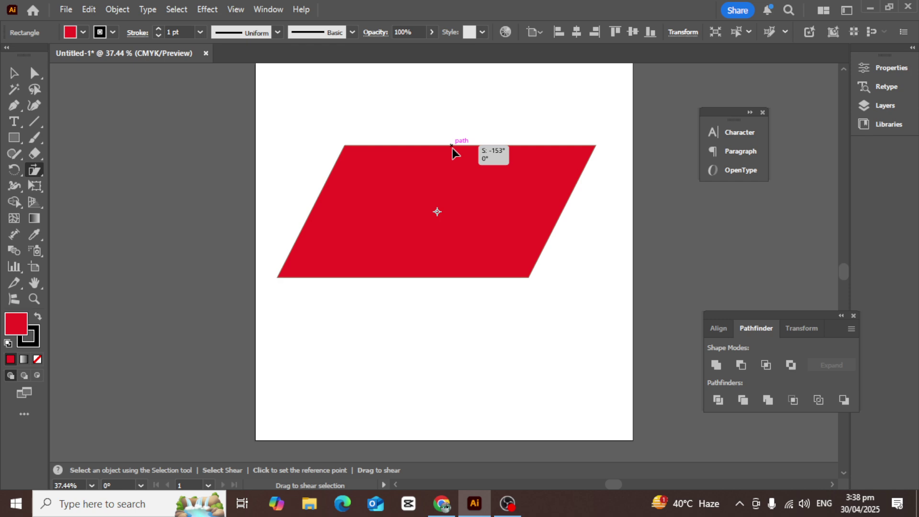
{"action": "left_click_drag", "start_coordinate": [452, 148], "coordinate": [452, 148]}
{"action": "key", "text": "ctrl+z"}
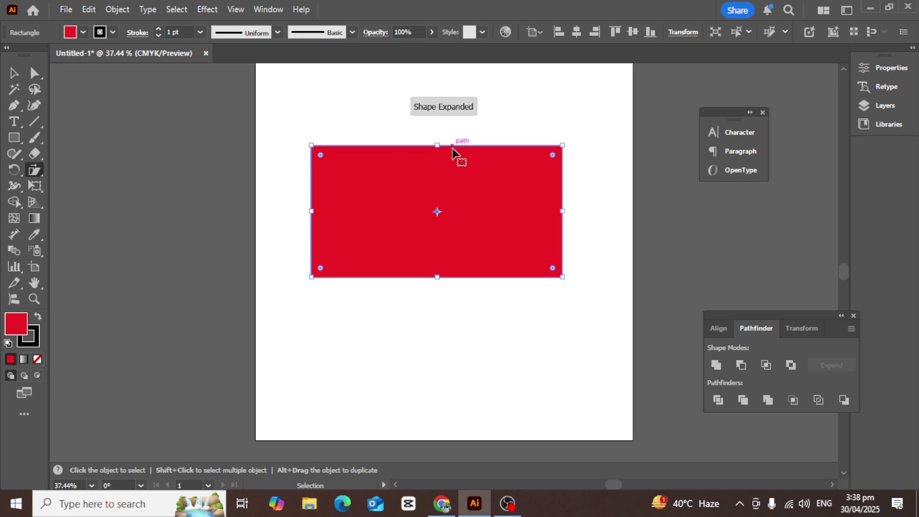
{"action": "left_click_drag", "start_coordinate": [560, 196], "coordinate": [558, 150]}
{"action": "key", "text": "ctrl+z"}
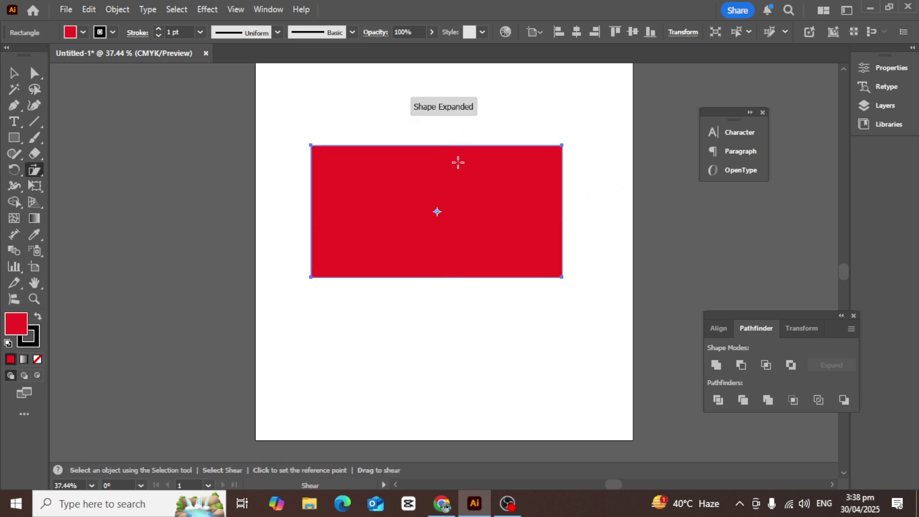
Try to slant the red rectangle by moving its two top anchor points sideways with the Direct Selection tool
{"action": "left_click", "coordinate": [34, 74]}
{"action": "left_click", "coordinate": [381, 106]}
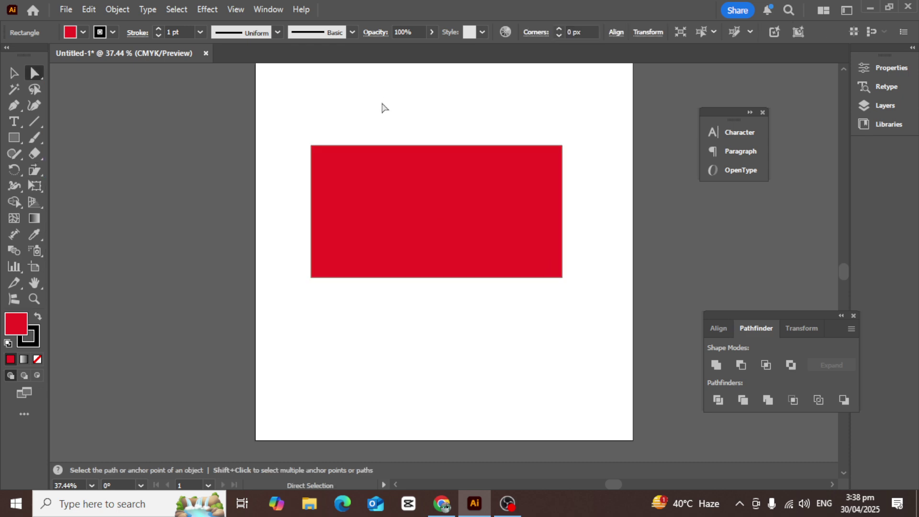
{"action": "left_click", "coordinate": [311, 145]}
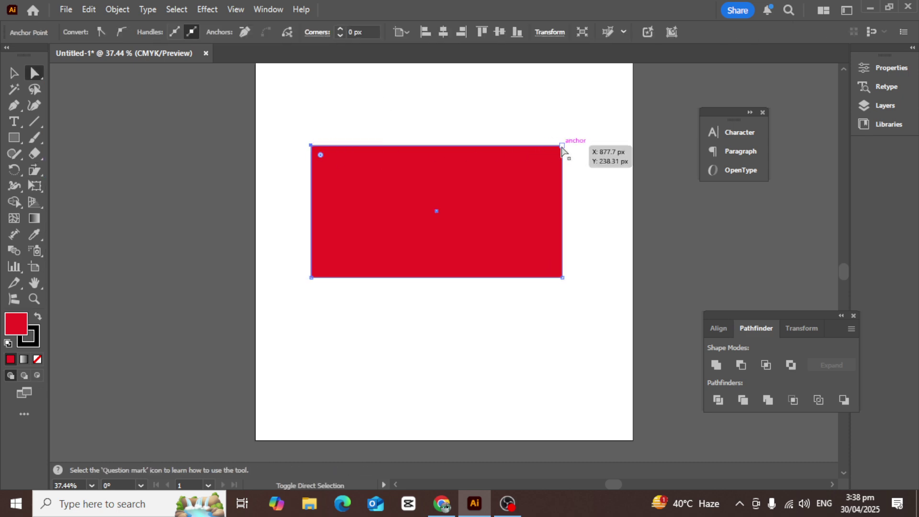
{"action": "left_click", "coordinate": [562, 145], "text": "shift"}
{"action": "left_click_drag", "start_coordinate": [562, 146], "coordinate": [621, 153]}
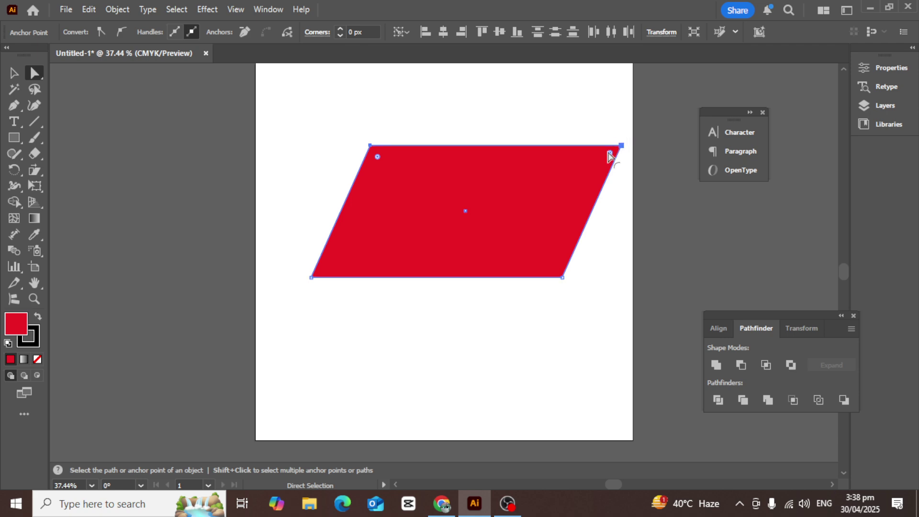
{"action": "key", "text": "ctrl"}
{"action": "left_click_drag", "start_coordinate": [607, 151], "coordinate": [549, 154]}
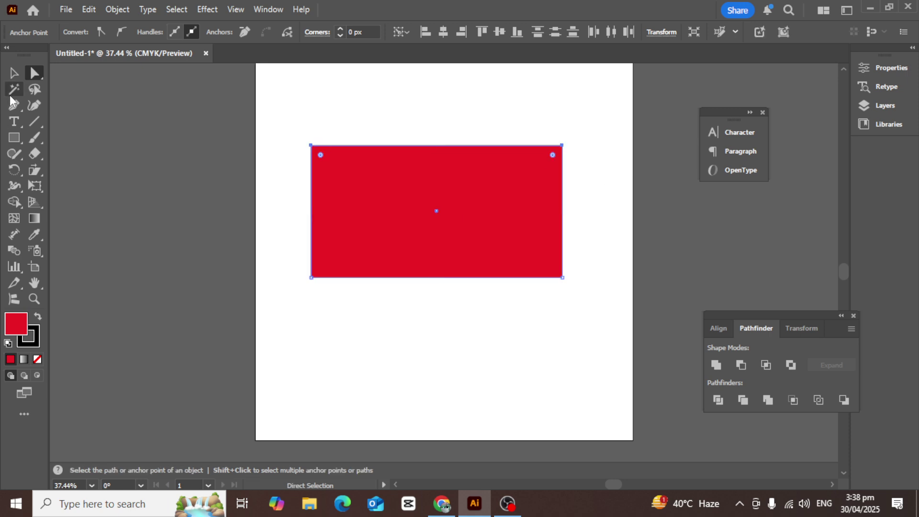
Delete the red rectangle from the artboard
{"action": "key", "text": "v"}
{"action": "key", "text": "Delete"}
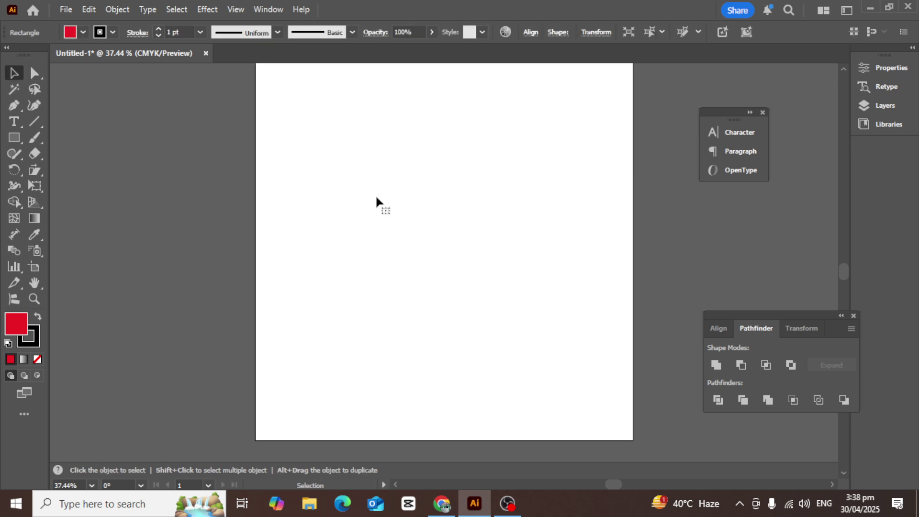
Draw a straight horizontal line across the artboard's upper half and set its stroke weight to 12 pt
{"action": "left_click", "coordinate": [14, 187]}
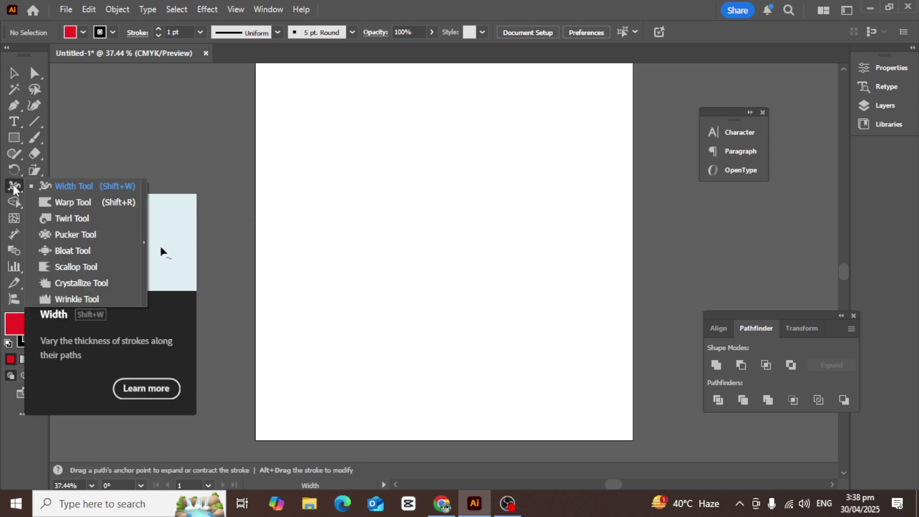
{"action": "left_click", "coordinate": [70, 190]}
{"action": "left_click", "coordinate": [39, 124]}
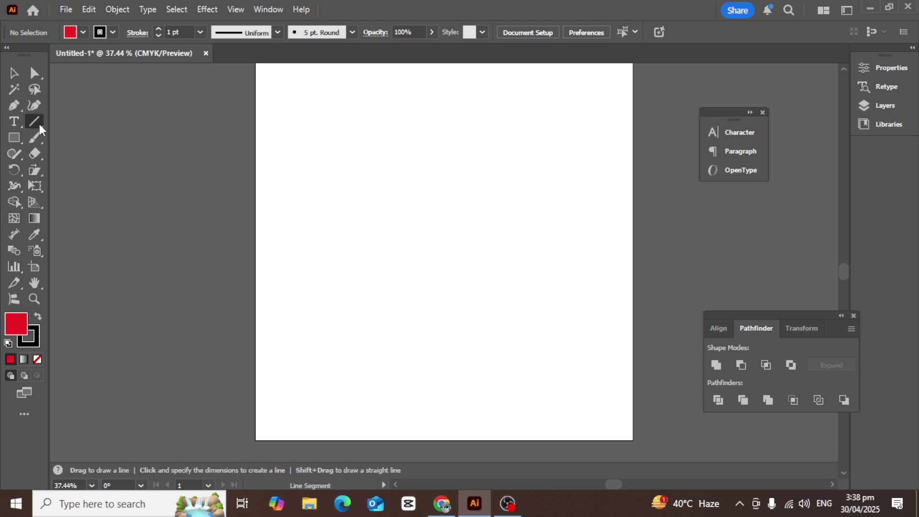
{"action": "left_click_drag", "start_coordinate": [318, 217], "coordinate": [584, 216]}
{"action": "left_click", "coordinate": [159, 31]}
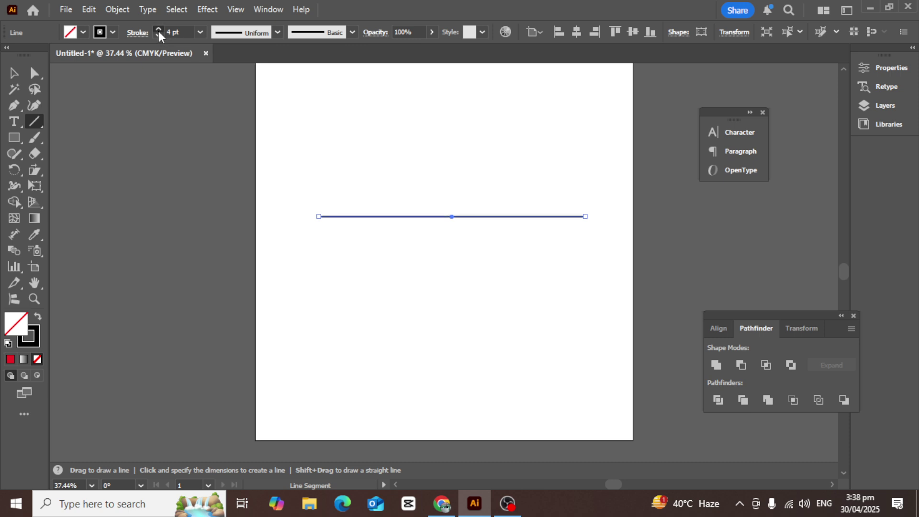
{"action": "left_click", "coordinate": [159, 30]}
{"action": "left_click", "coordinate": [159, 31]}
{"action": "left_click", "coordinate": [159, 30]}
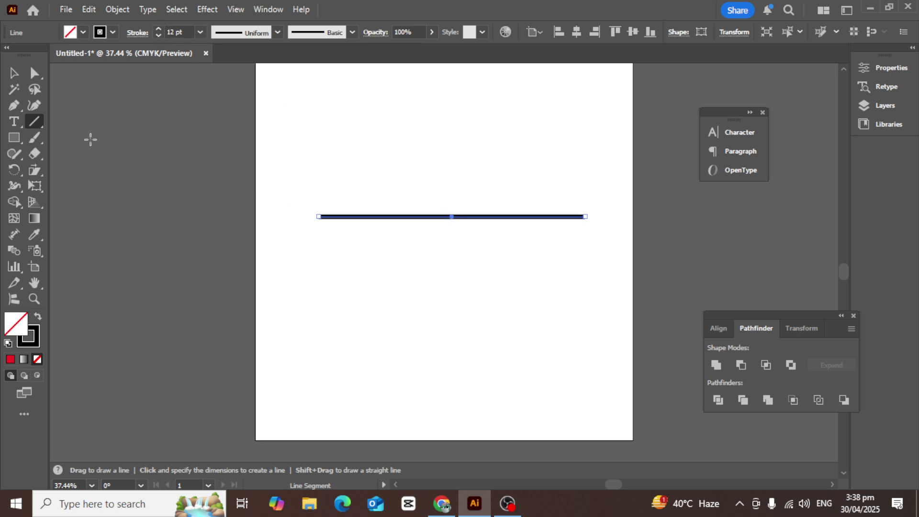
{"action": "left_click", "coordinate": [13, 73]}
{"action": "left_click", "coordinate": [283, 135]}
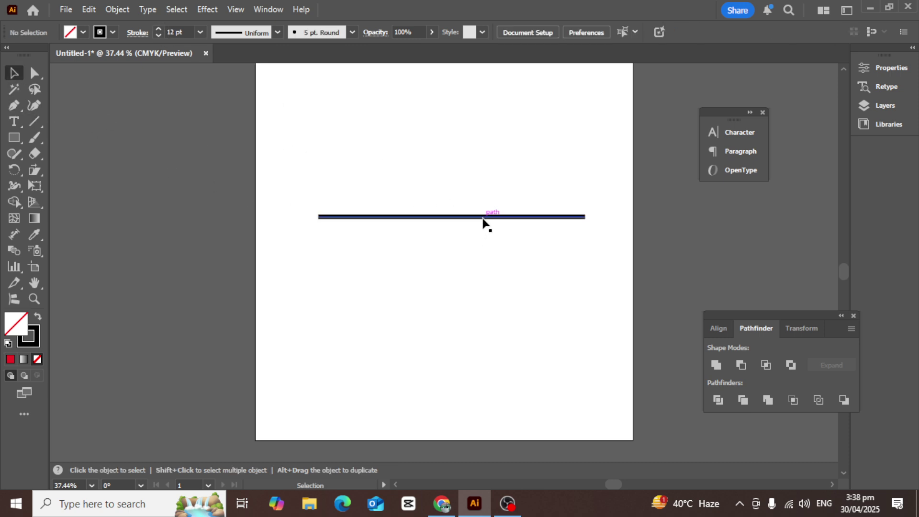
Vary the line's stroke with the Width tool: bulges of about 76 pt near the right end and 171 pt further left, with a pinch beside each
{"action": "left_click", "coordinate": [482, 223]}
{"action": "scroll", "coordinate": [483, 222], "scroll_direction": "up", "scroll_amount": 1}
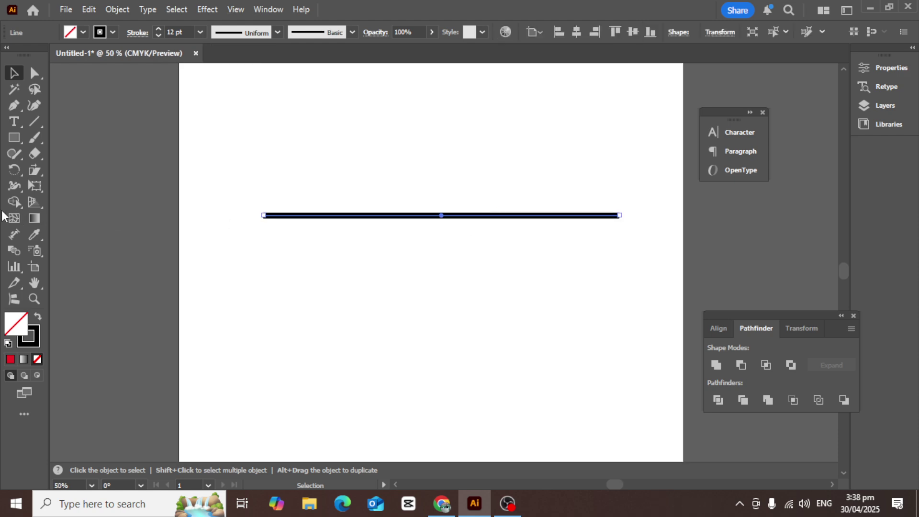
{"action": "left_click_drag", "start_coordinate": [10, 189], "coordinate": [73, 185]}
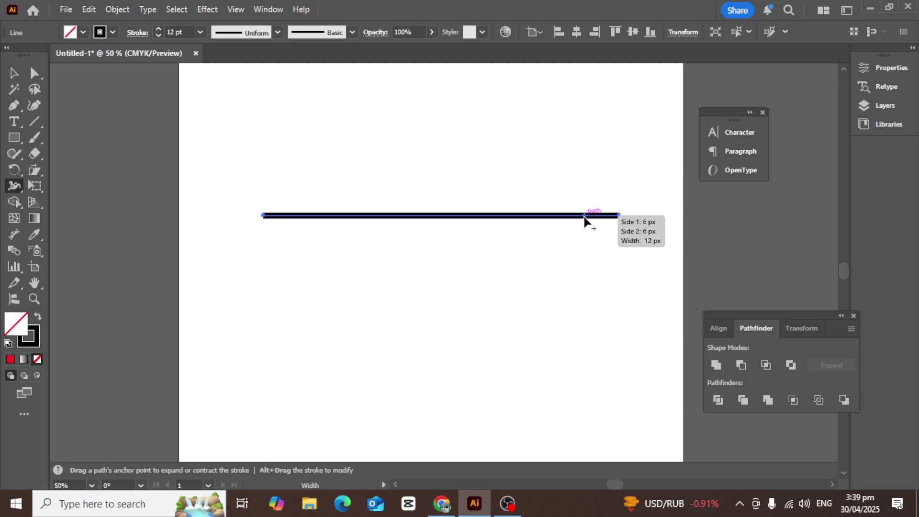
{"action": "left_click_drag", "start_coordinate": [585, 216], "coordinate": [585, 197]}
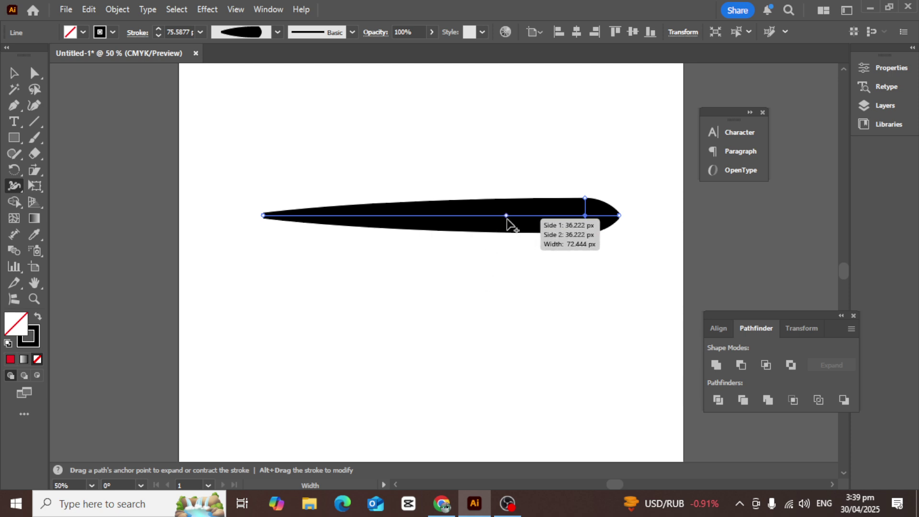
{"action": "left_click_drag", "start_coordinate": [508, 220], "coordinate": [508, 176]}
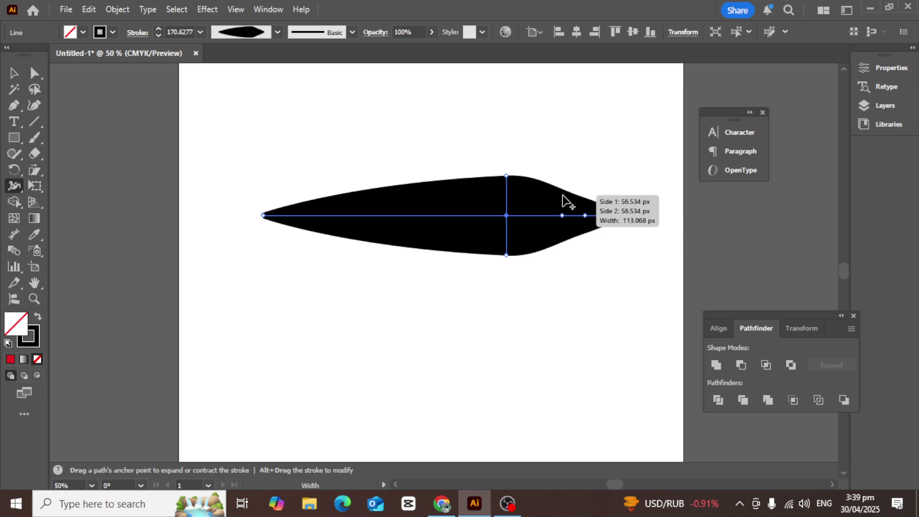
{"action": "left_click_drag", "start_coordinate": [564, 219], "coordinate": [564, 226]}
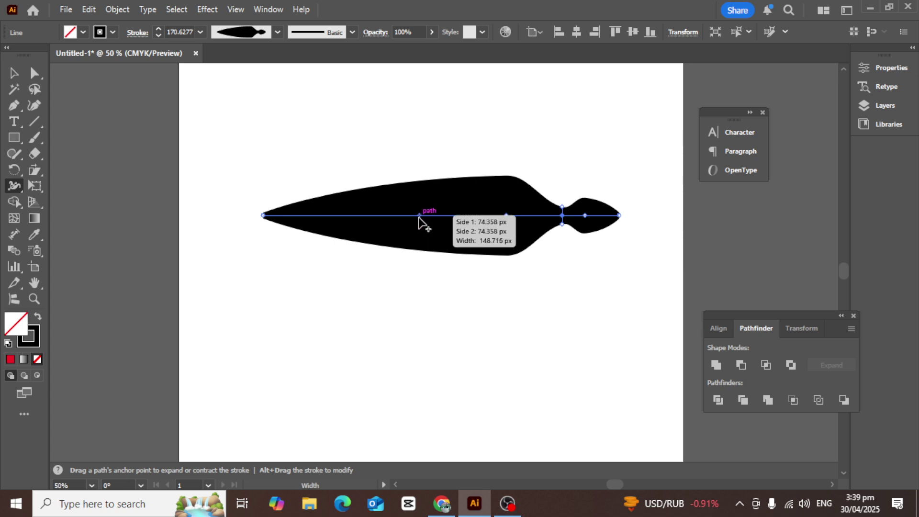
{"action": "left_click_drag", "start_coordinate": [419, 217], "coordinate": [419, 223]}
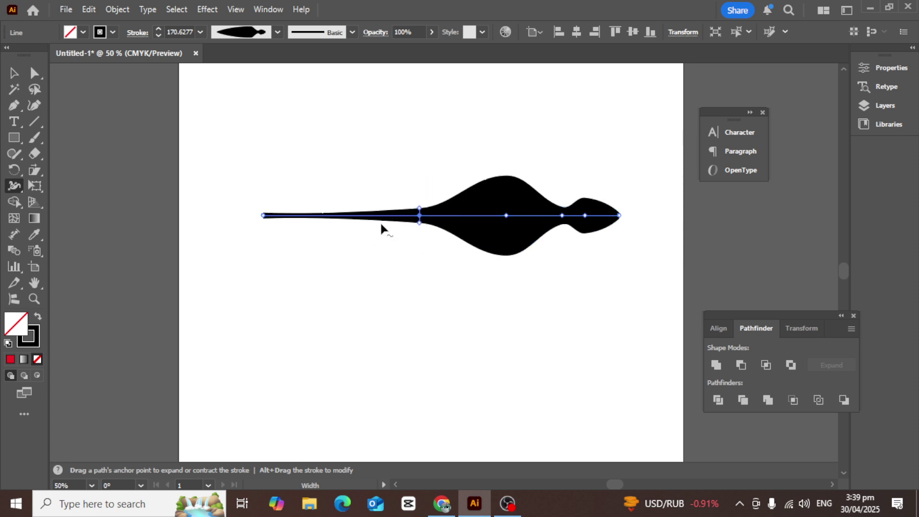
Try a bulge near the left end of the stroke and delete the variable-width line
{"action": "left_click_drag", "start_coordinate": [335, 218], "coordinate": [332, 180]}
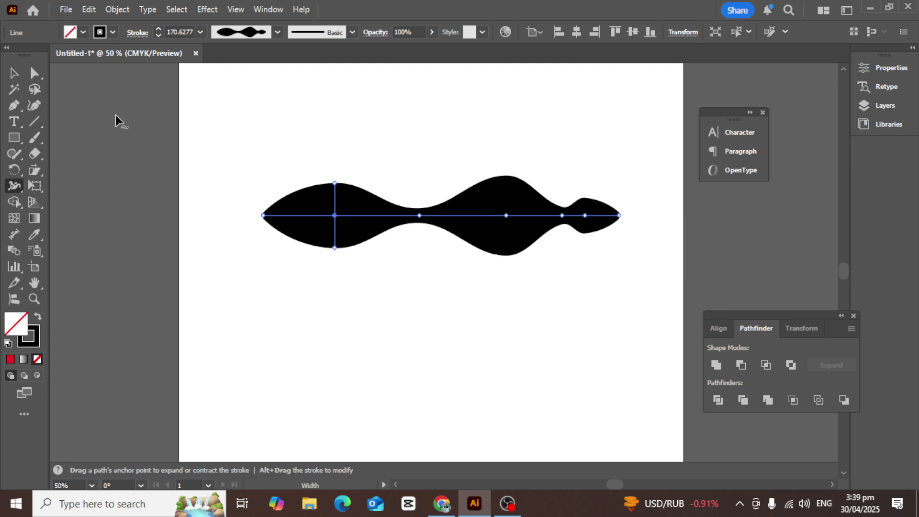
{"action": "key", "text": "ctrl+z"}
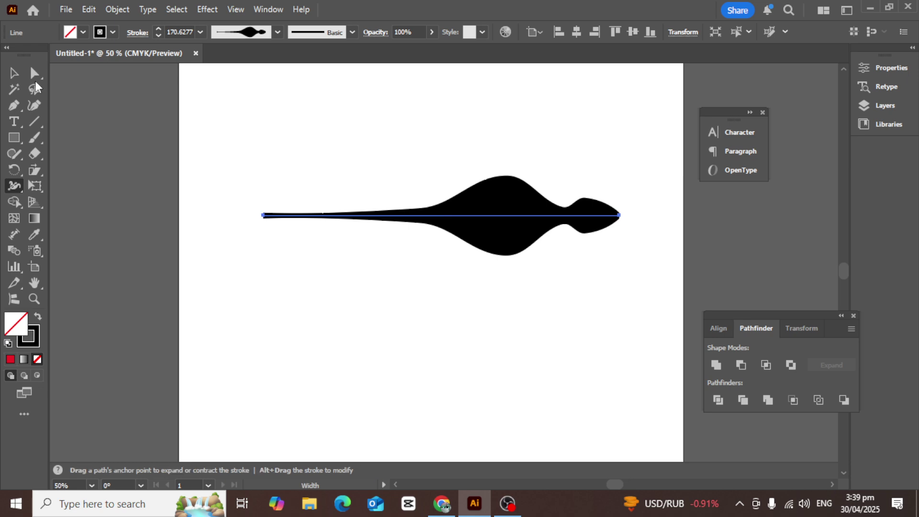
{"action": "left_click", "coordinate": [16, 77]}
{"action": "key", "text": "Delete"}
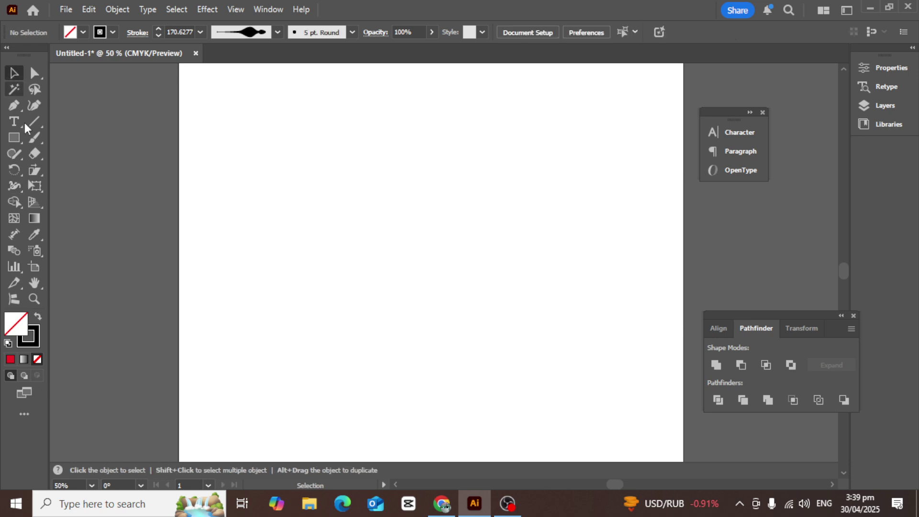
Draw a new straight horizontal line across the artboard's upper half and set its stroke weight to 8 pt
{"action": "left_click", "coordinate": [32, 126]}
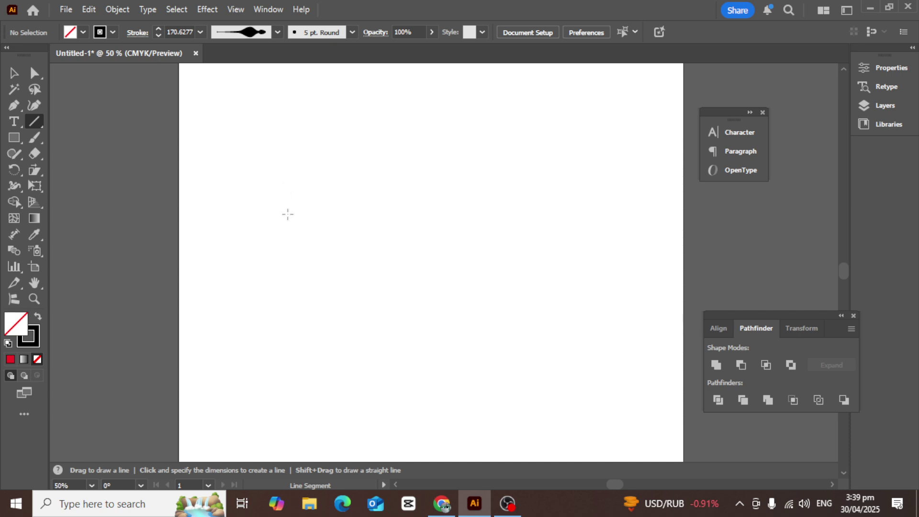
{"action": "left_click_drag", "start_coordinate": [287, 214], "coordinate": [612, 214]}
{"action": "left_click", "coordinate": [158, 28]}
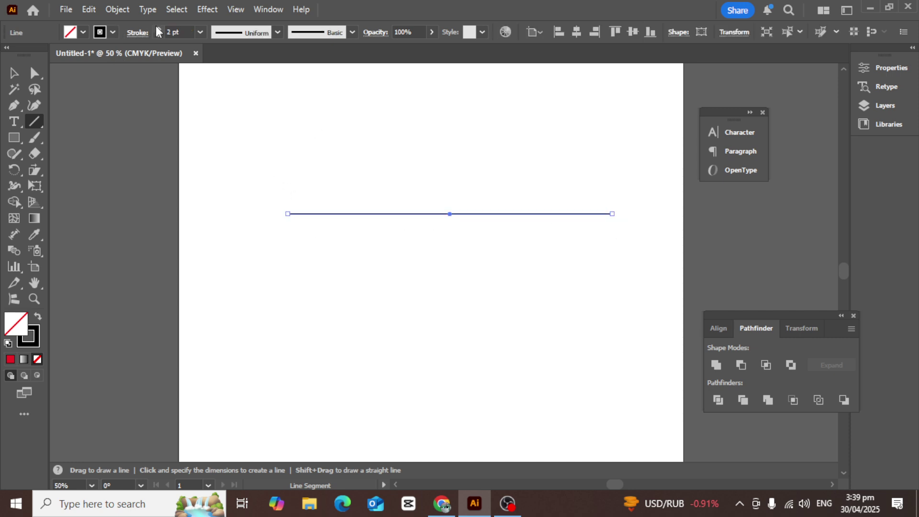
{"action": "left_click", "coordinate": [158, 29]}
{"action": "left_click", "coordinate": [159, 29]}
{"action": "left_click", "coordinate": [158, 28]}
{"action": "left_click", "coordinate": [159, 29]}
{"action": "left_click", "coordinate": [157, 28]}
{"action": "left_click", "coordinate": [156, 27]}
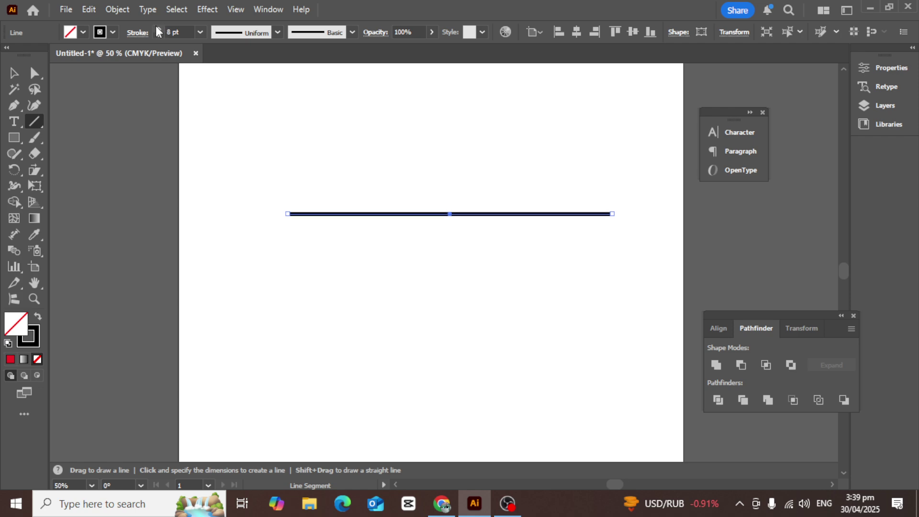
{"action": "key", "text": "v"}
{"action": "left_click", "coordinate": [397, 106]}
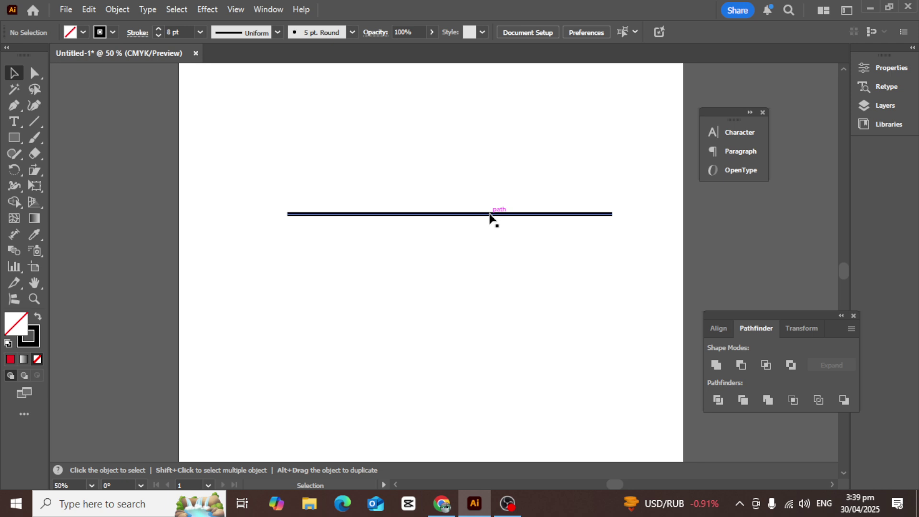
Shape the 8 pt line with the Width tool into a large central bulge and smaller bulges near both ends, pinched between them
{"action": "left_click", "coordinate": [15, 183]}
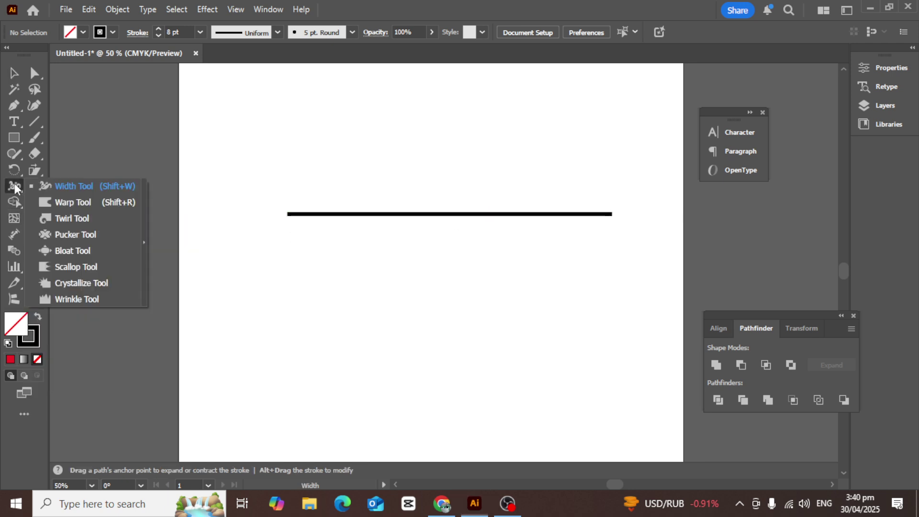
{"action": "left_click", "coordinate": [52, 186]}
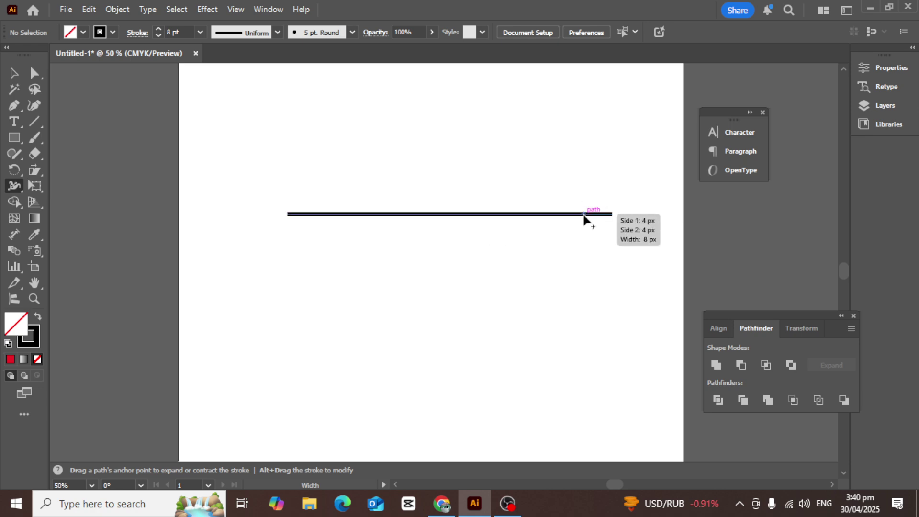
{"action": "left_click_drag", "start_coordinate": [584, 215], "coordinate": [584, 202]}
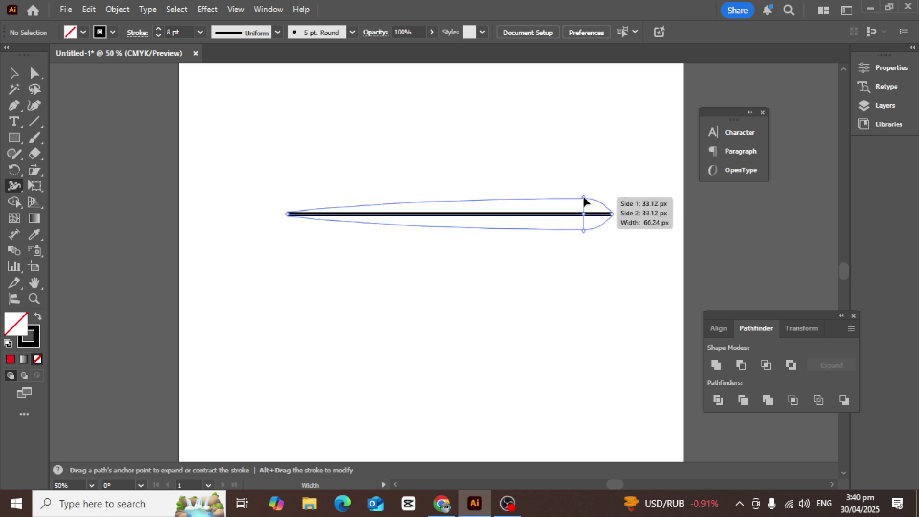
{"action": "left_click_drag", "start_coordinate": [469, 214], "coordinate": [467, 175]}
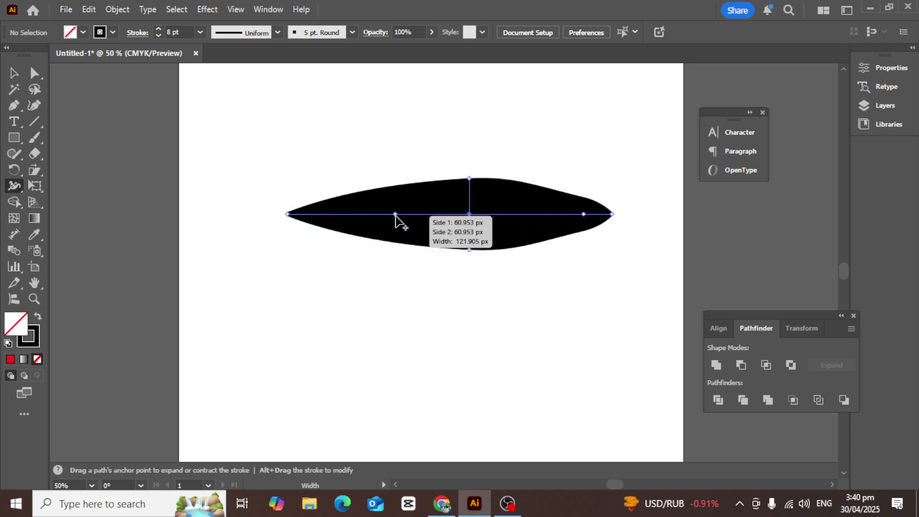
{"action": "left_click_drag", "start_coordinate": [417, 220], "coordinate": [410, 225]}
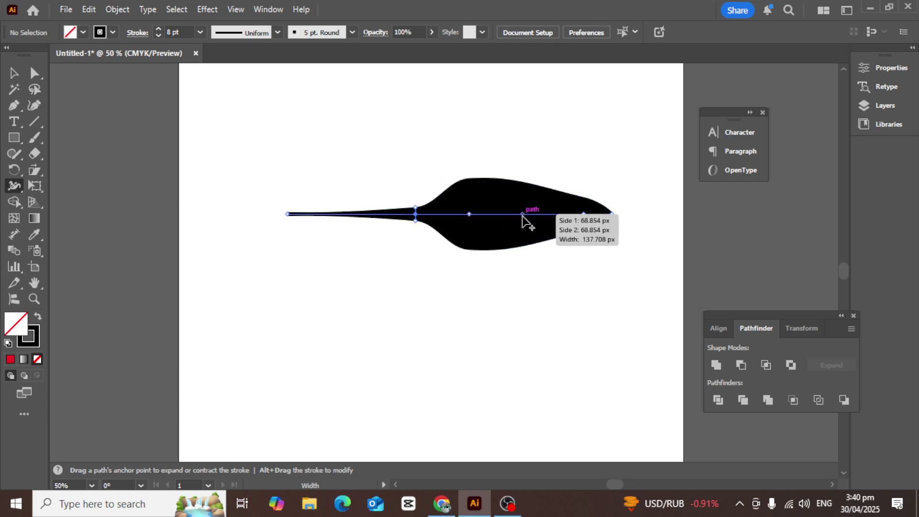
{"action": "mouse_move", "coordinate": [522, 215]}
{"action": "left_mouse_down"}
{"action": "mouse_move", "coordinate": [534, 230]}
{"action": "mouse_move", "coordinate": [526, 229]}
{"action": "left_mouse_up"}
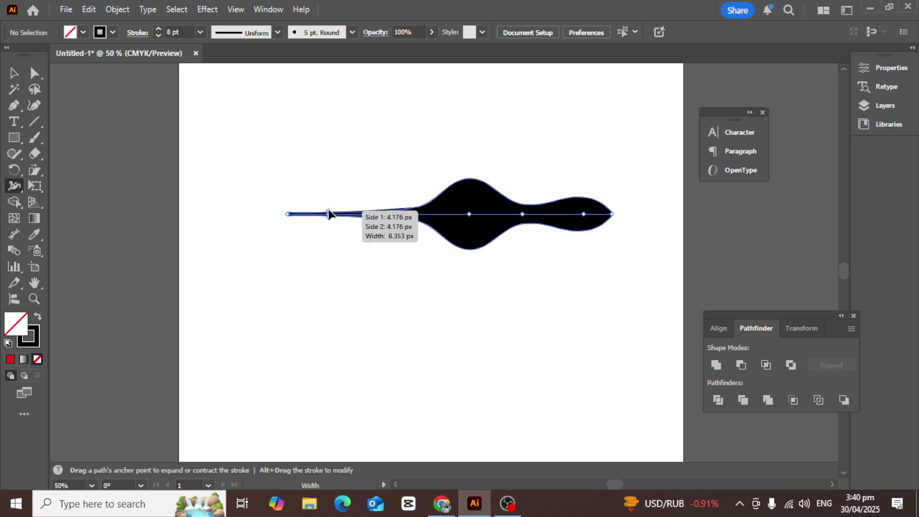
{"action": "mouse_move", "coordinate": [329, 214]}
{"action": "left_mouse_down"}
{"action": "mouse_move", "coordinate": [328, 199]}
{"action": "mouse_move", "coordinate": [296, 239]}
{"action": "left_mouse_up"}
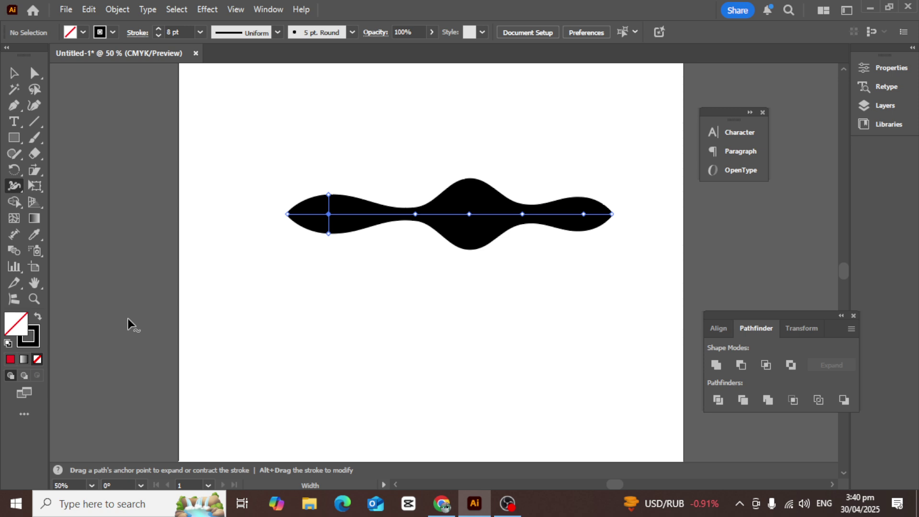
{"action": "left_click", "coordinate": [14, 72]}
{"action": "left_click", "coordinate": [400, 122]}
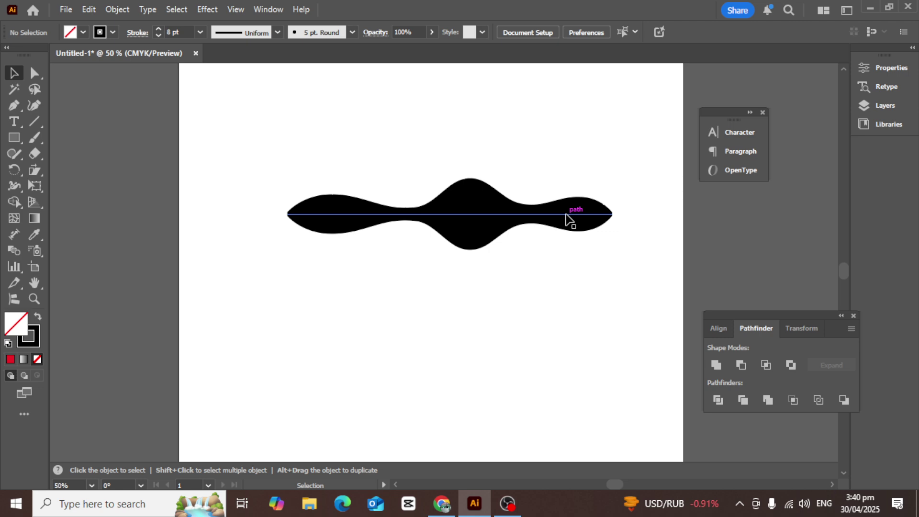
Move the variable-width line up and left toward the upper part of the artboard
{"action": "left_click_drag", "start_coordinate": [567, 218], "coordinate": [540, 185]}
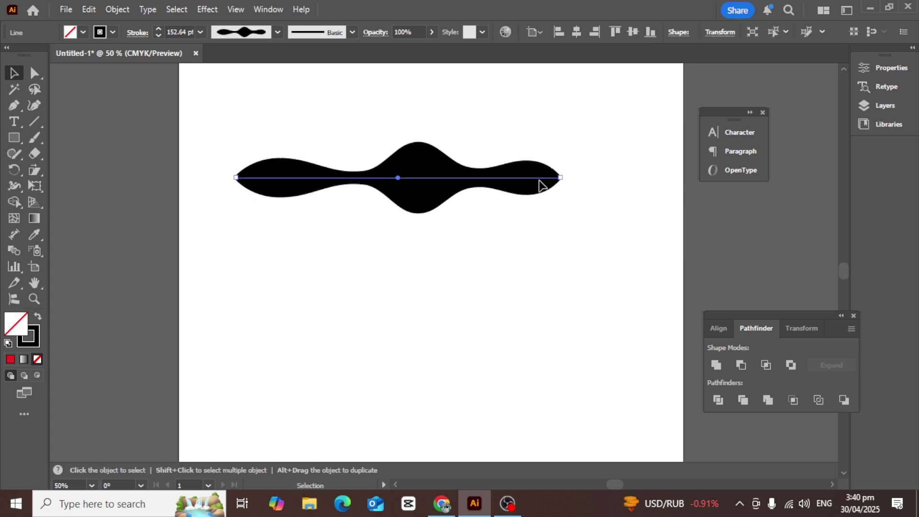
{"action": "key", "text": "ctrl+t"}
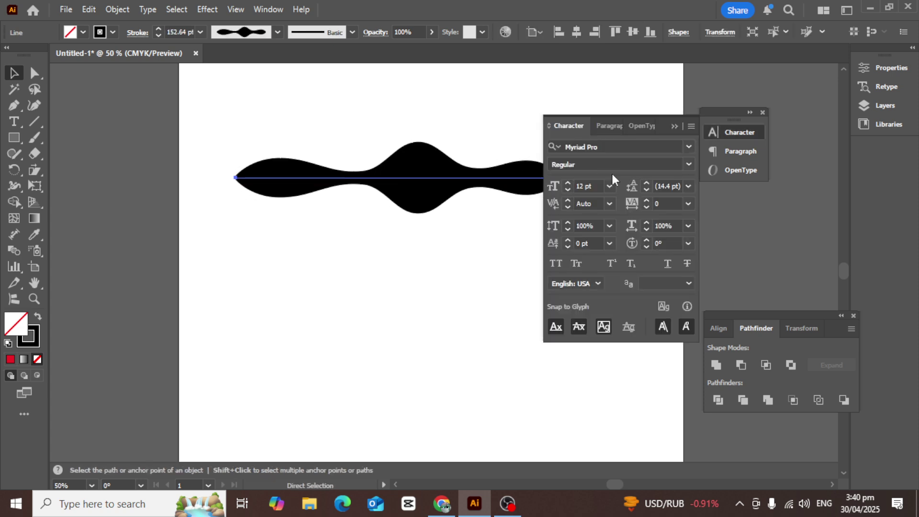
{"action": "left_click", "coordinate": [674, 126]}
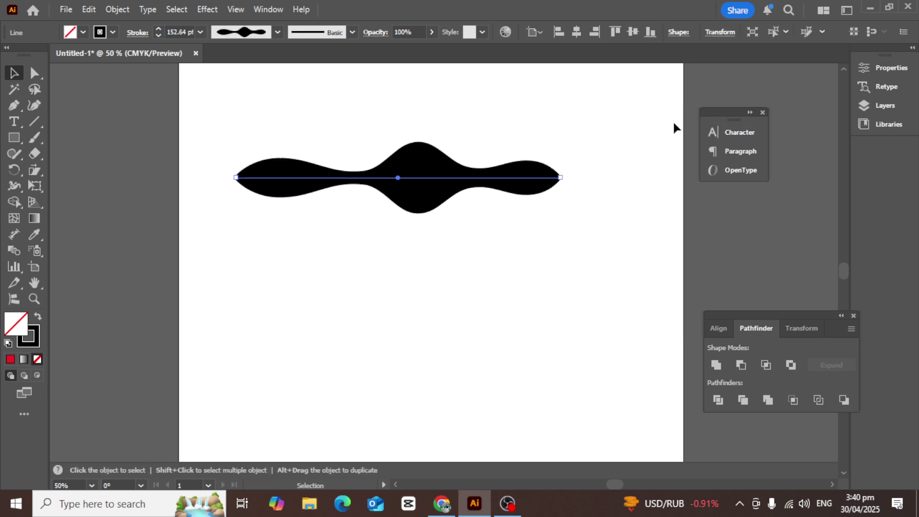
Shorten the variable-width line to roughly half its length by moving only its right anchor point inward
{"action": "left_click", "coordinate": [262, 95]}
{"action": "left_click", "coordinate": [418, 185]}
{"action": "left_click", "coordinate": [32, 77]}
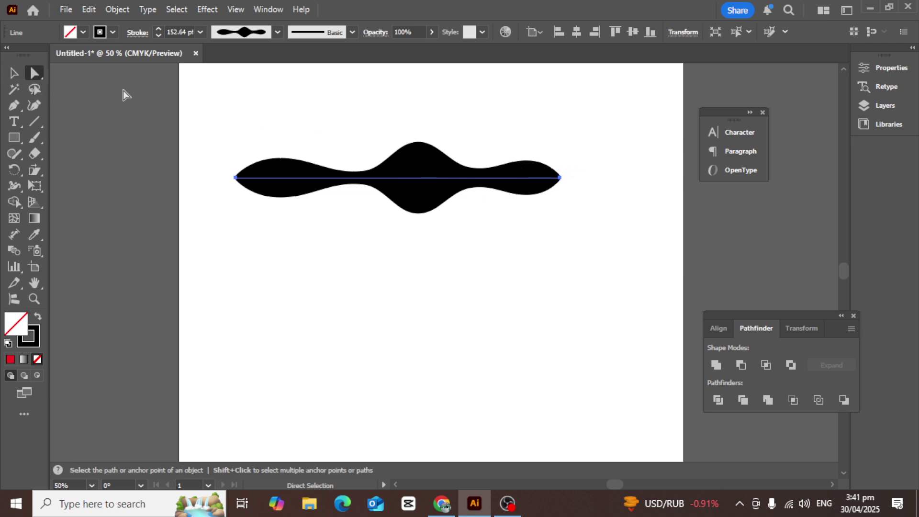
{"action": "left_click", "coordinate": [560, 178]}
{"action": "left_click_drag", "start_coordinate": [561, 183], "coordinate": [413, 179]}
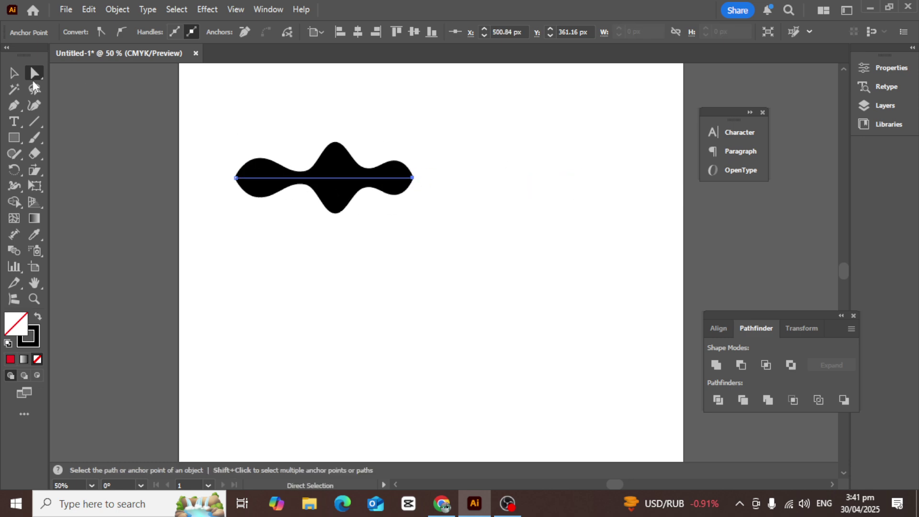
Move the whole shortened variable-width line about 66 px right and 7 px up
{"action": "left_click", "coordinate": [16, 78]}
{"action": "left_click", "coordinate": [366, 155]}
{"action": "left_click", "coordinate": [348, 181]}
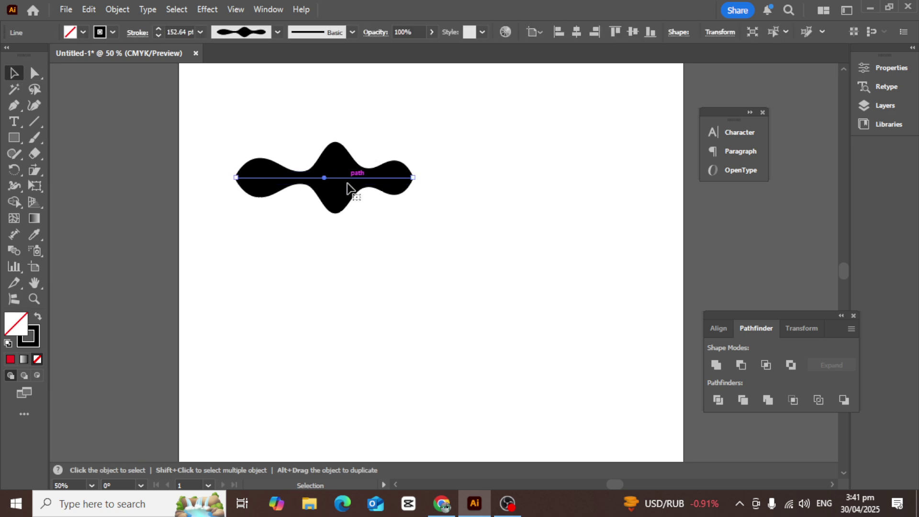
{"action": "left_click_drag", "start_coordinate": [354, 180], "coordinate": [386, 179]}
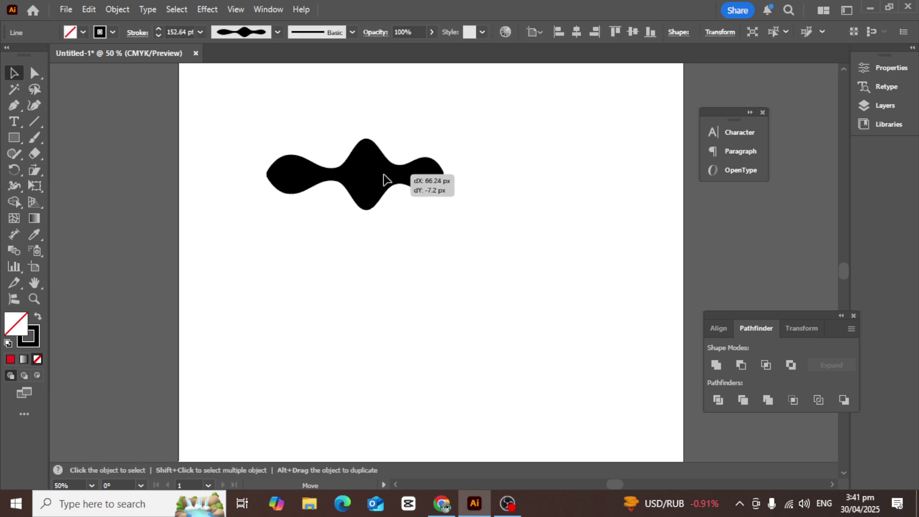
{"action": "left_click_drag", "start_coordinate": [387, 180], "coordinate": [387, 181]}
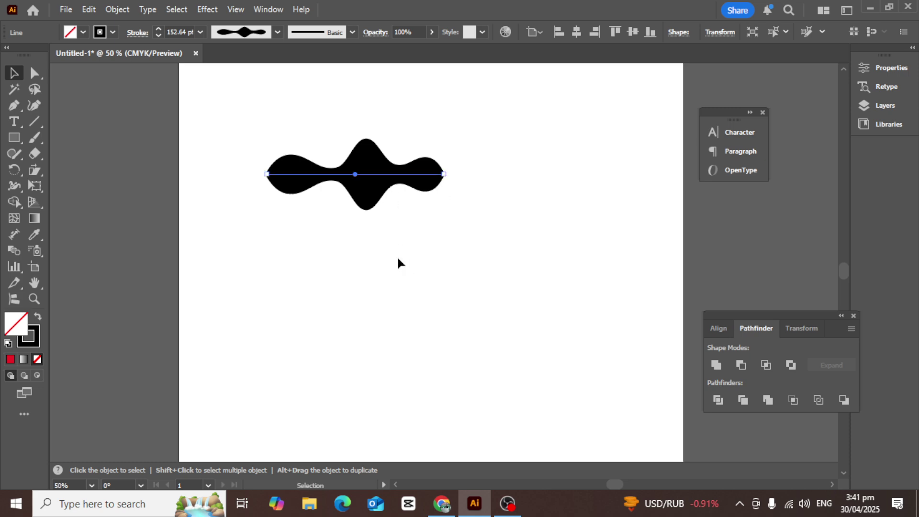
{"action": "left_click", "coordinate": [398, 263]}
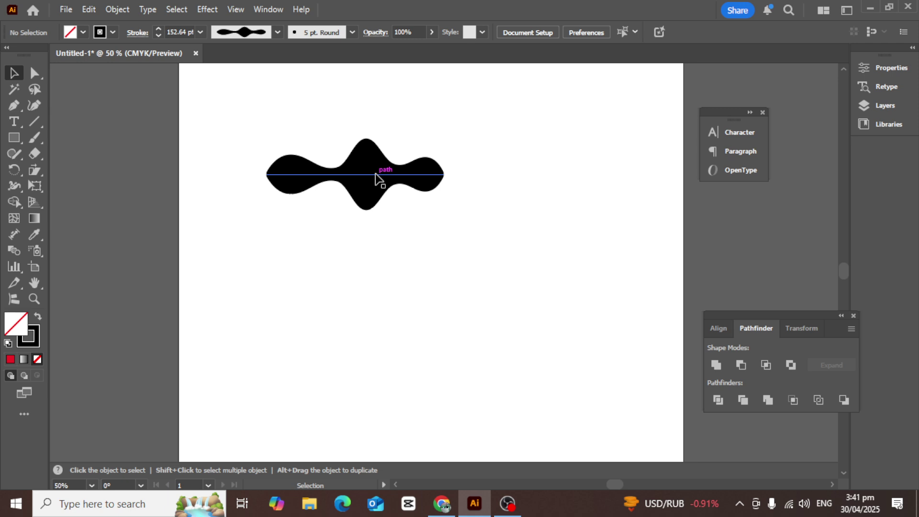
Expand the appearance of the variable-width line and try scaling the outlined shape down about its center
{"action": "left_click", "coordinate": [376, 178]}
{"action": "left_click", "coordinate": [501, 197]}
{"action": "left_click", "coordinate": [376, 176]}
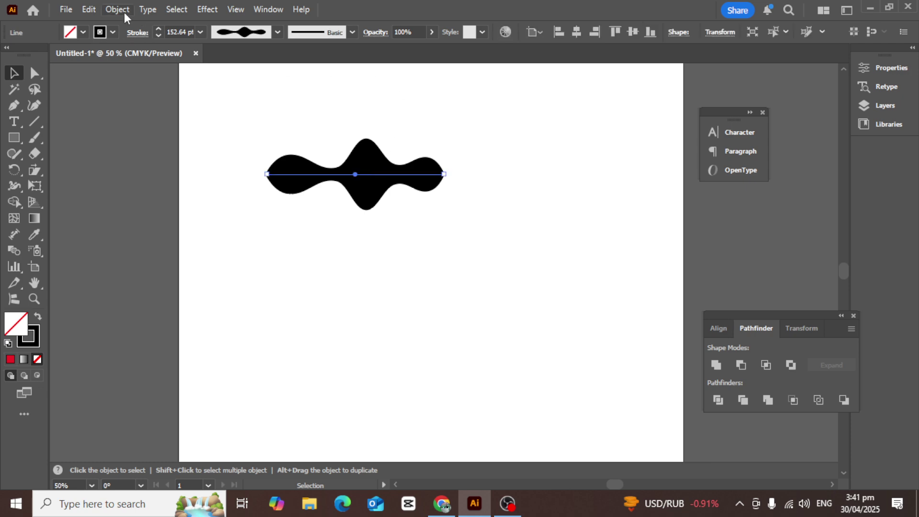
{"action": "left_click", "coordinate": [115, 11]}
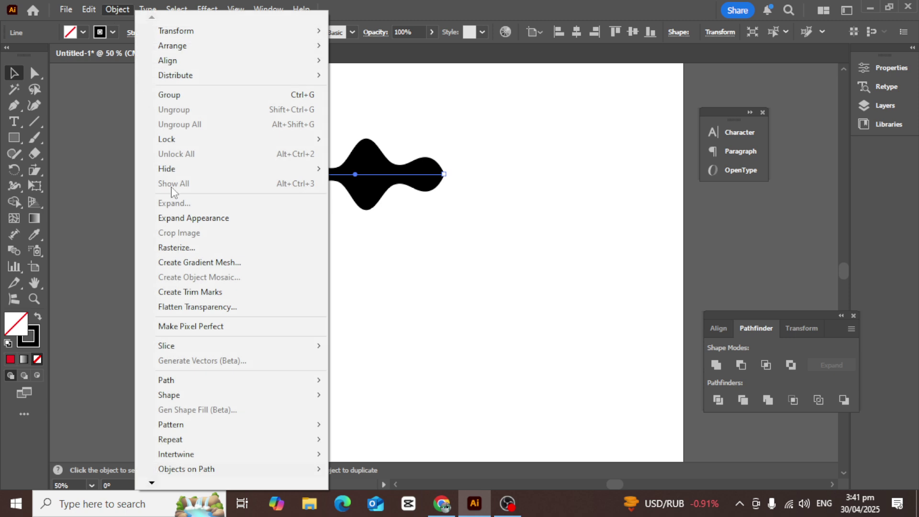
{"action": "left_click", "coordinate": [211, 220]}
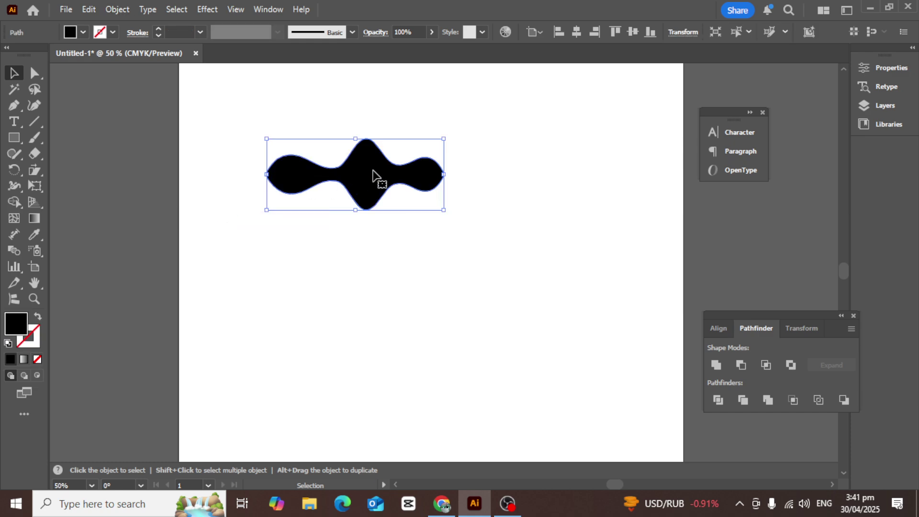
{"action": "left_click", "coordinate": [393, 225]}
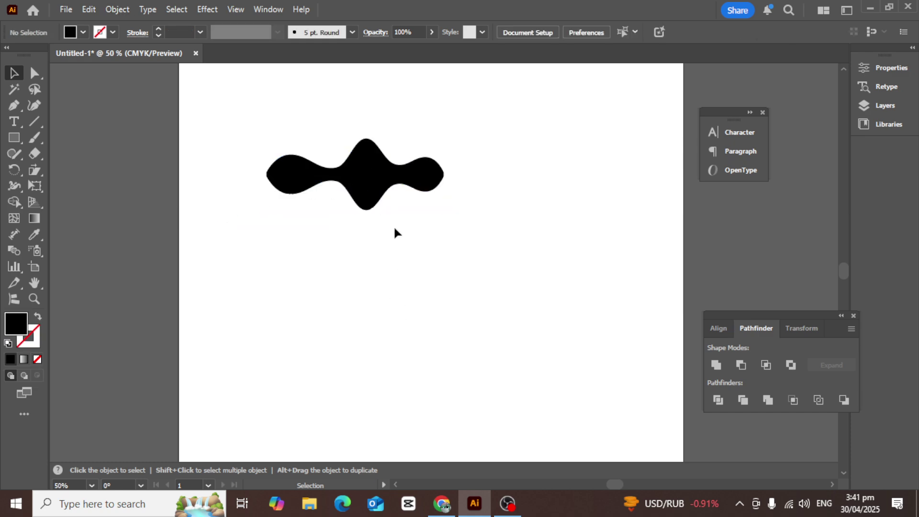
{"action": "left_click", "coordinate": [365, 186]}
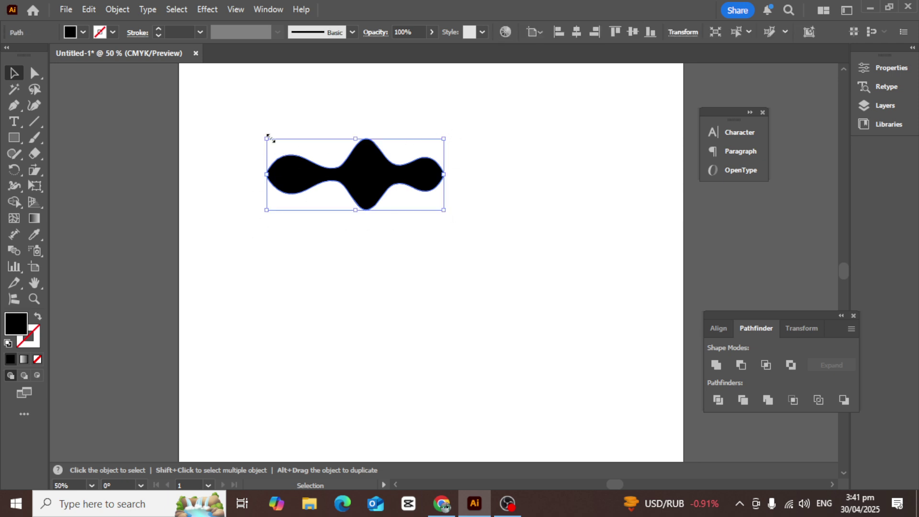
{"action": "left_click_drag", "start_coordinate": [267, 138], "coordinate": [279, 153]}
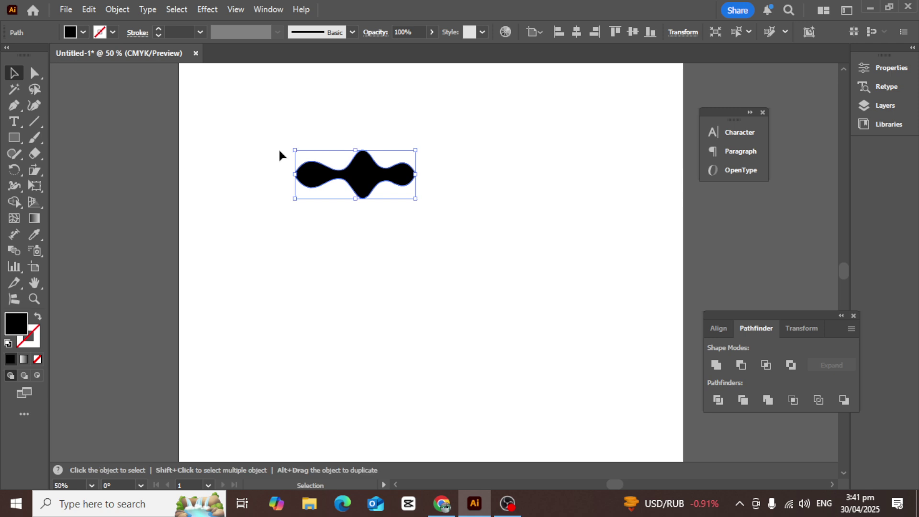
Undo the scaling and the appearance expansion
{"action": "key", "text": "ctrl"}
{"action": "key", "text": "ctrl+z"}
{"action": "key", "text": "ctrl+z"}
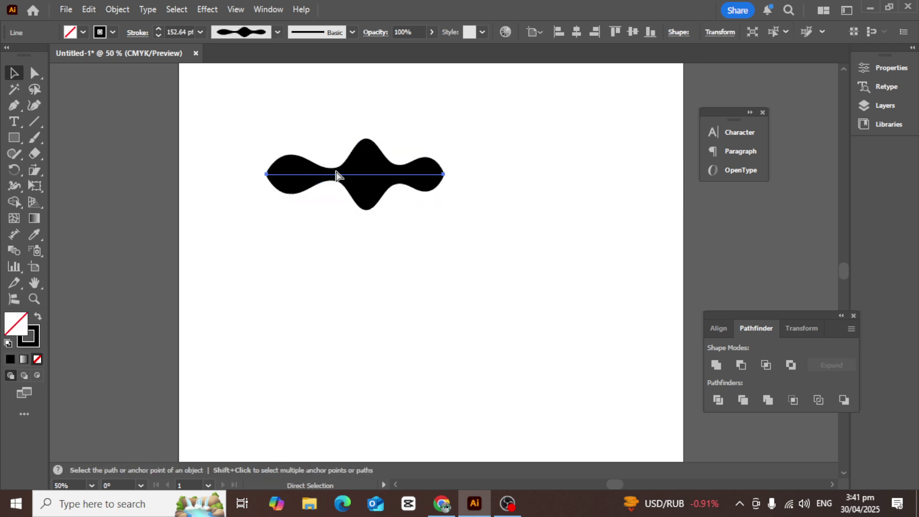
Expand the appearance of the variable-width line and scale the outlined shape down proportionally to about half its size
{"action": "left_click", "coordinate": [385, 201]}
{"action": "left_click", "coordinate": [376, 166]}
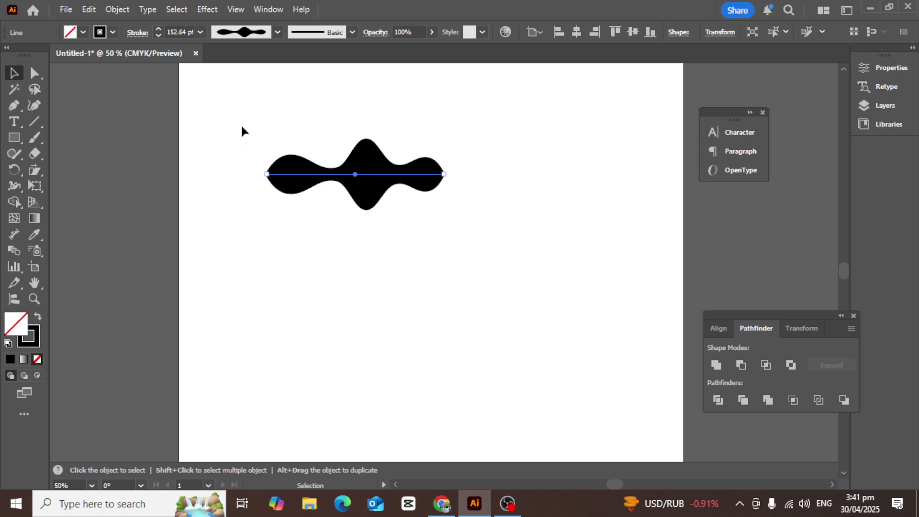
{"action": "left_click", "coordinate": [117, 10]}
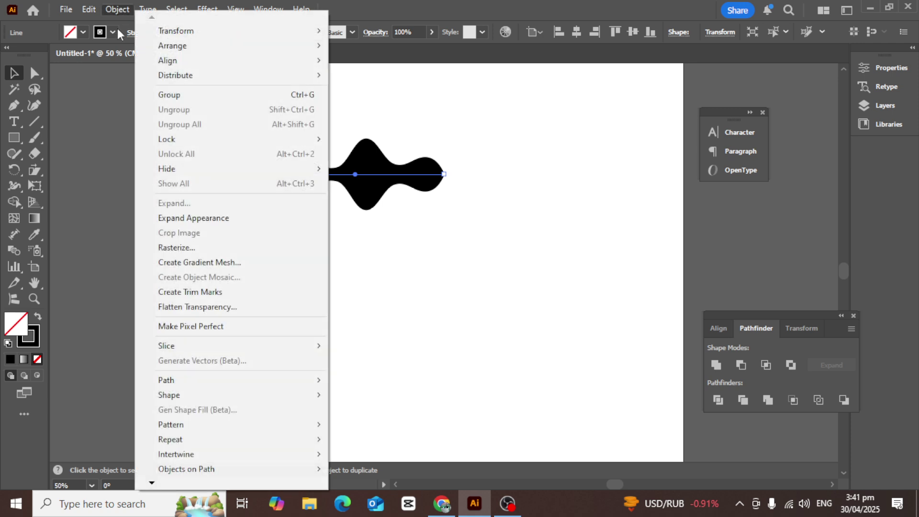
{"action": "left_click", "coordinate": [200, 219]}
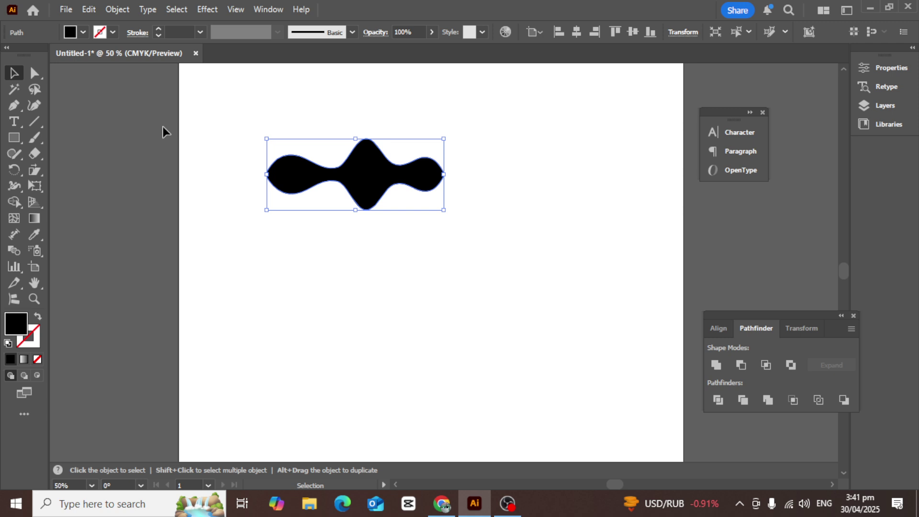
{"action": "left_click_drag", "start_coordinate": [267, 139], "coordinate": [287, 154]}
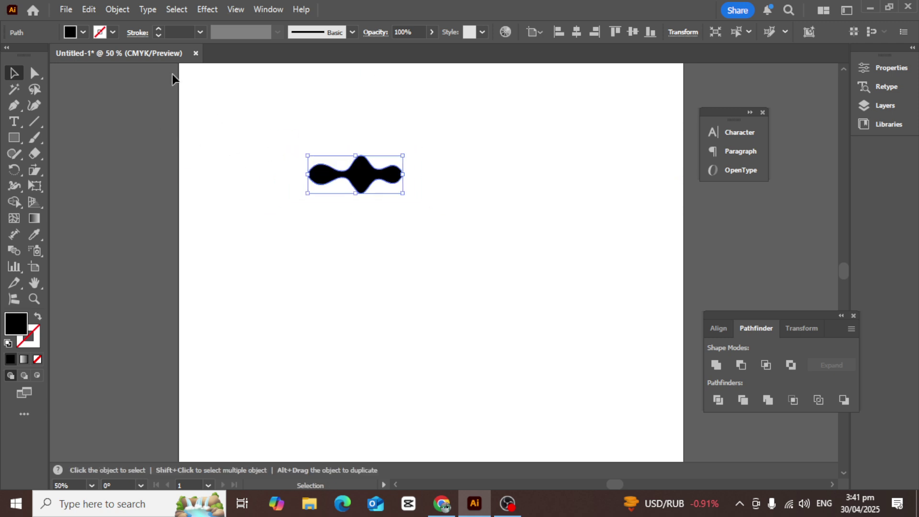
{"action": "left_click", "coordinate": [122, 8]}
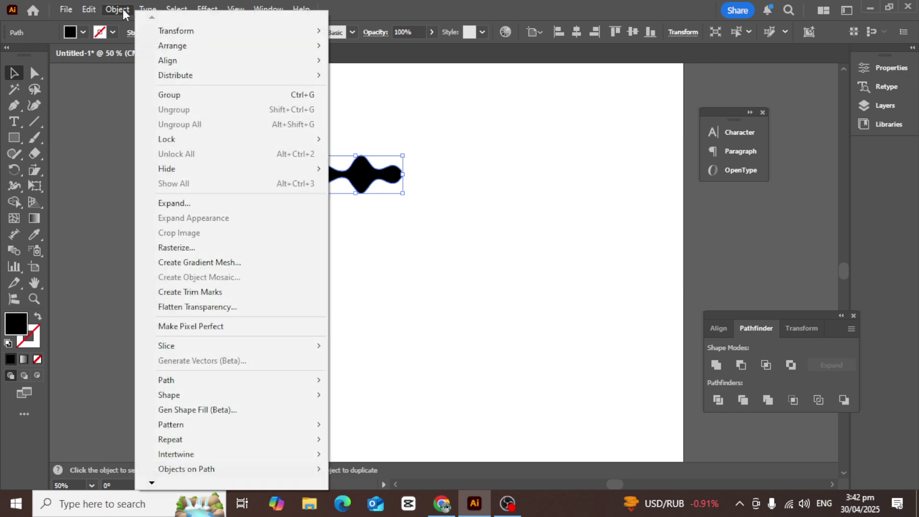
{"action": "left_click", "coordinate": [208, 204]}
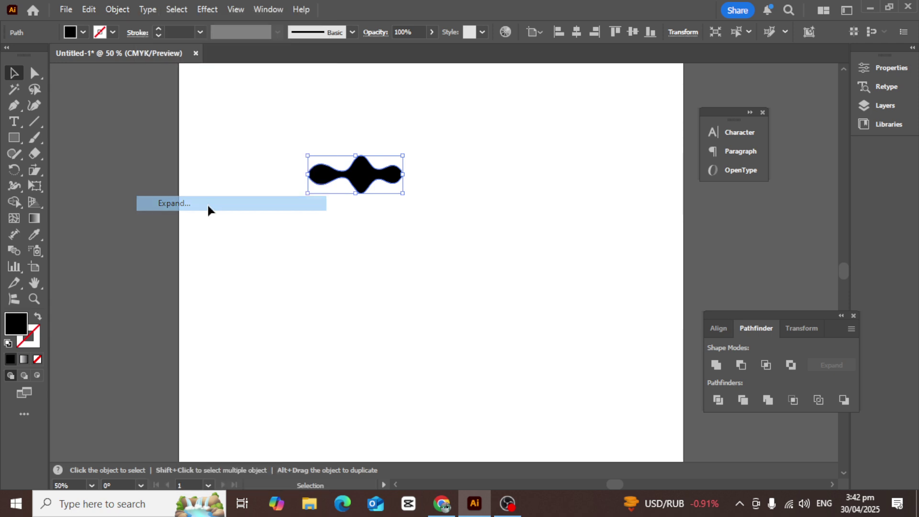
{"action": "left_click", "coordinate": [496, 175]}
Shrink the outlined shape further and move it about 79 px left and 26 px down
{"action": "left_click_drag", "start_coordinate": [371, 178], "coordinate": [311, 132]}
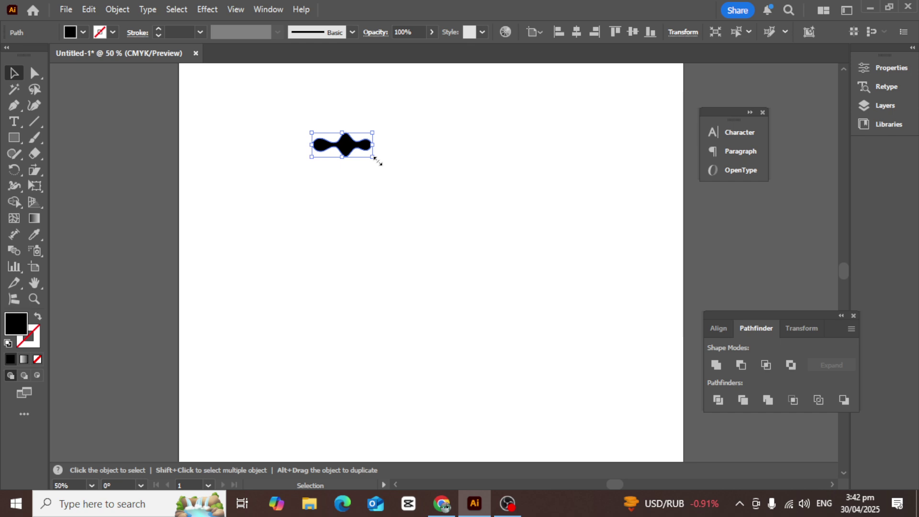
{"action": "mouse_move", "coordinate": [374, 164]}
{"action": "left_mouse_down"}
{"action": "mouse_move", "coordinate": [314, 195]}
{"action": "mouse_move", "coordinate": [375, 163]}
{"action": "mouse_move", "coordinate": [319, 161]}
{"action": "left_mouse_up"}
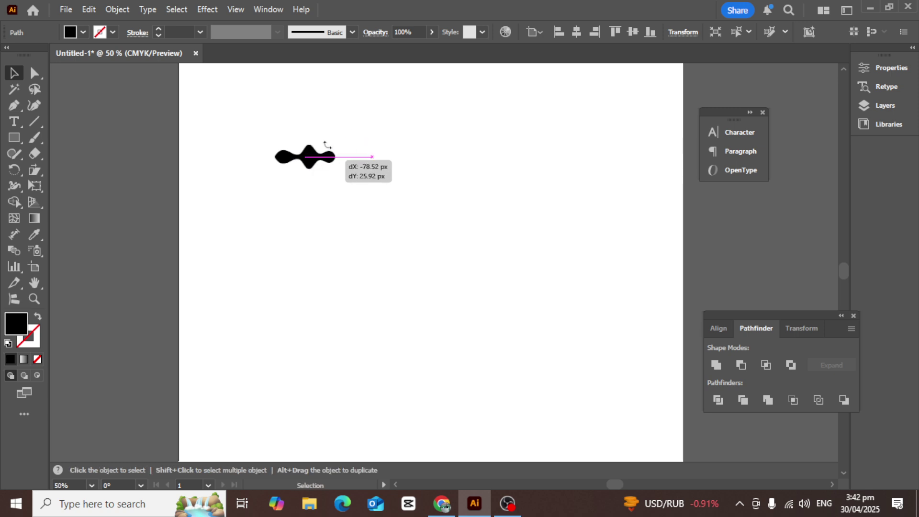
Create a new pattern brush from the outlined shape with the Tints and Shades colorization method
{"action": "left_click", "coordinate": [353, 32]}
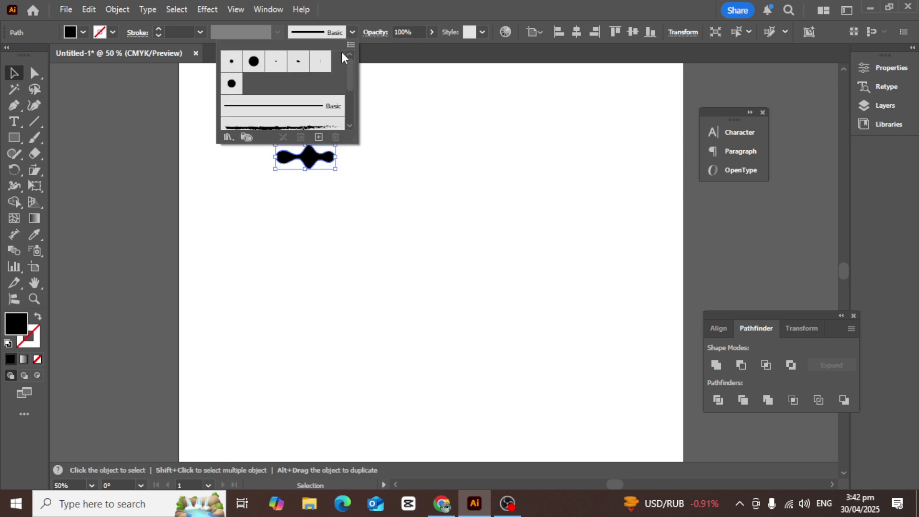
{"action": "left_click", "coordinate": [319, 138]}
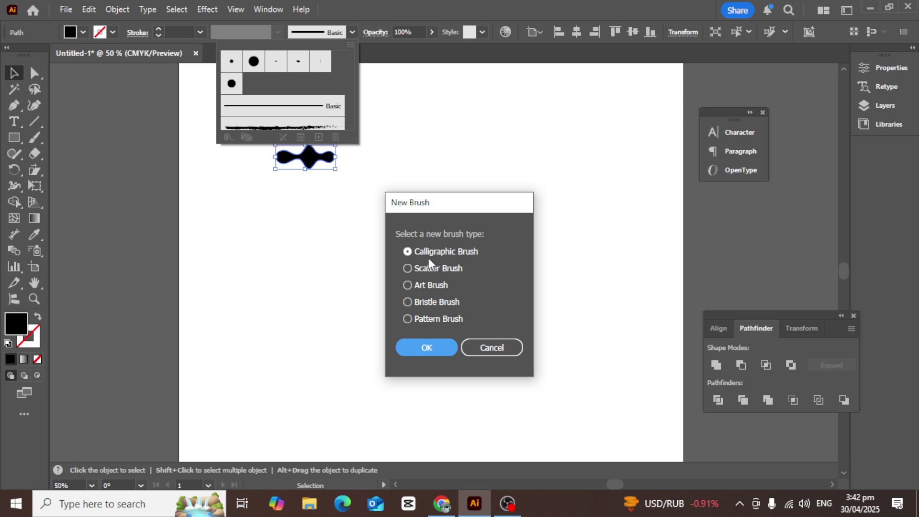
{"action": "left_click", "coordinate": [438, 318]}
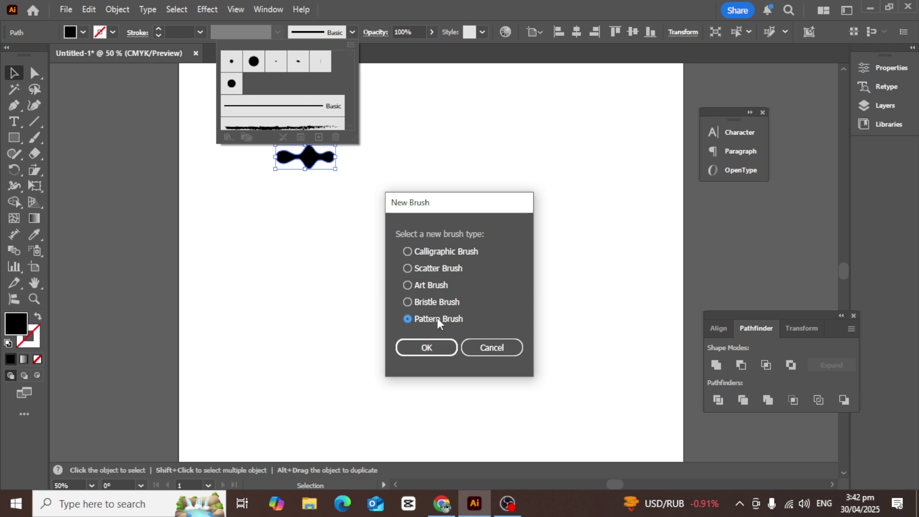
{"action": "left_click", "coordinate": [418, 349]}
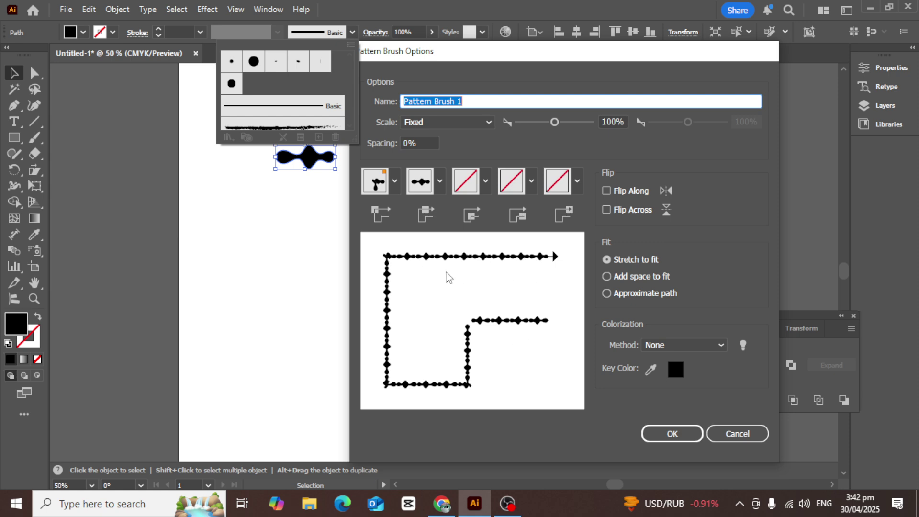
{"action": "left_click", "coordinate": [699, 343]}
{"action": "left_click", "coordinate": [685, 390]}
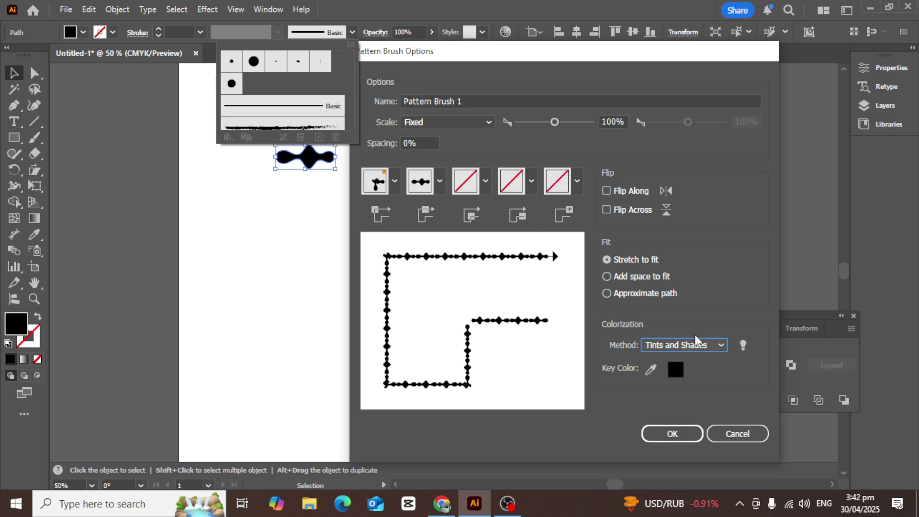
{"action": "left_click", "coordinate": [672, 434]}
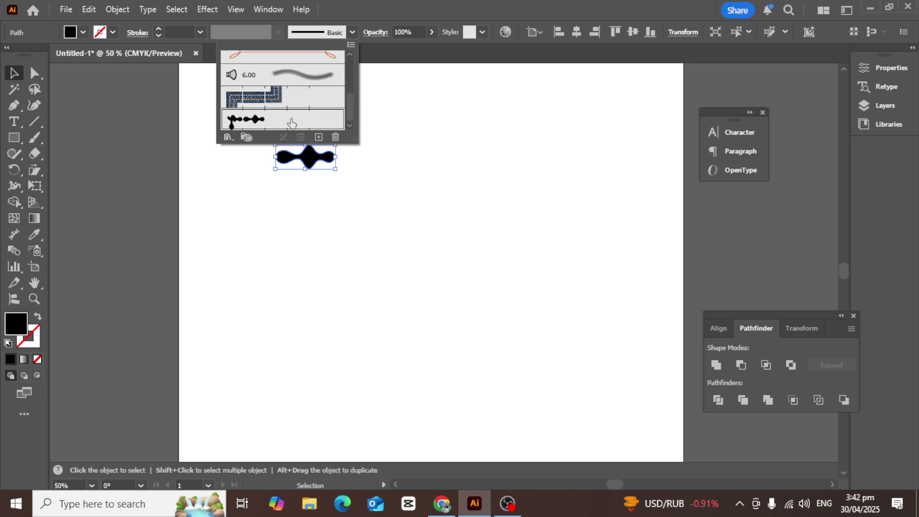
Move the outlined shape off the artboard onto the pasteboard at its left
{"action": "left_click", "coordinate": [265, 123]}
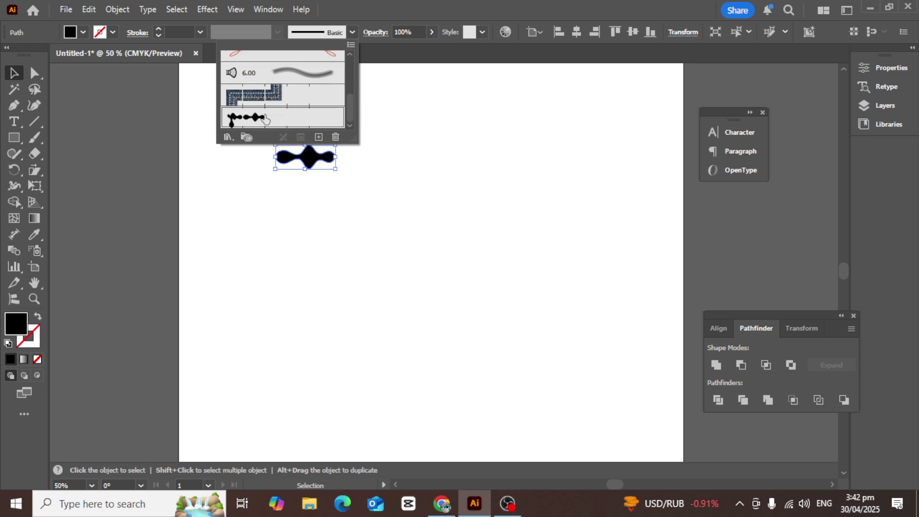
{"action": "left_click", "coordinate": [544, 201]}
{"action": "mouse_move", "coordinate": [312, 162]}
{"action": "left_mouse_down"}
{"action": "mouse_move", "coordinate": [320, 159]}
{"action": "mouse_move", "coordinate": [106, 222]}
{"action": "left_mouse_up"}
Swap fill and stroke to get no fill and a black stroke, and draw a large rectangle across the artboard
{"action": "left_click_drag", "start_coordinate": [15, 136], "coordinate": [70, 139]}
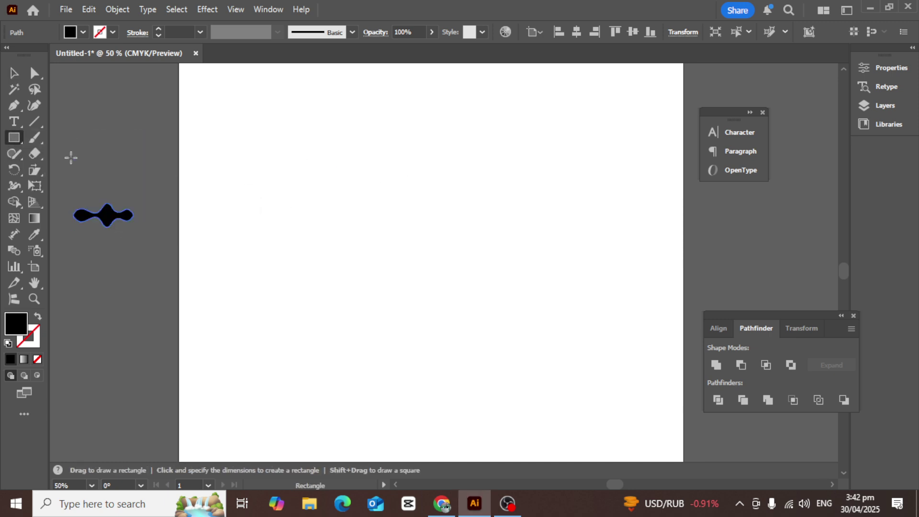
{"action": "left_click", "coordinate": [38, 317]}
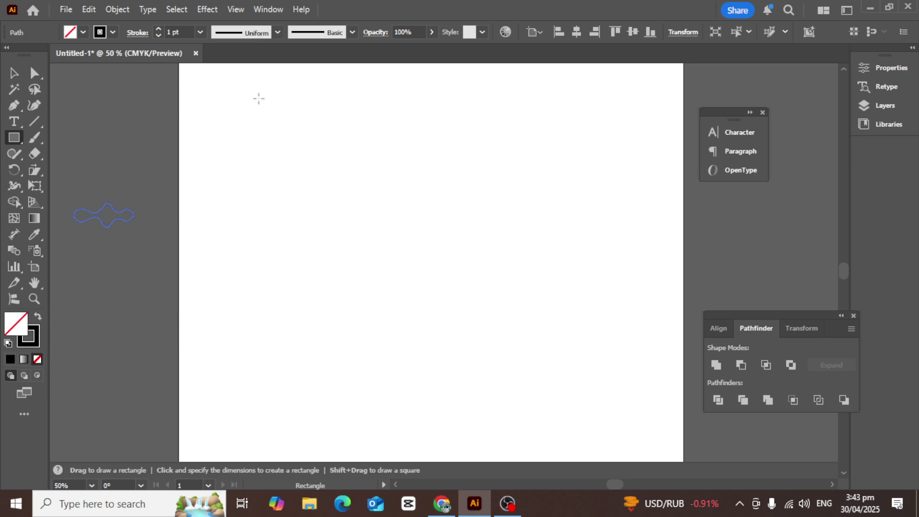
{"action": "left_click_drag", "start_coordinate": [258, 98], "coordinate": [630, 359]}
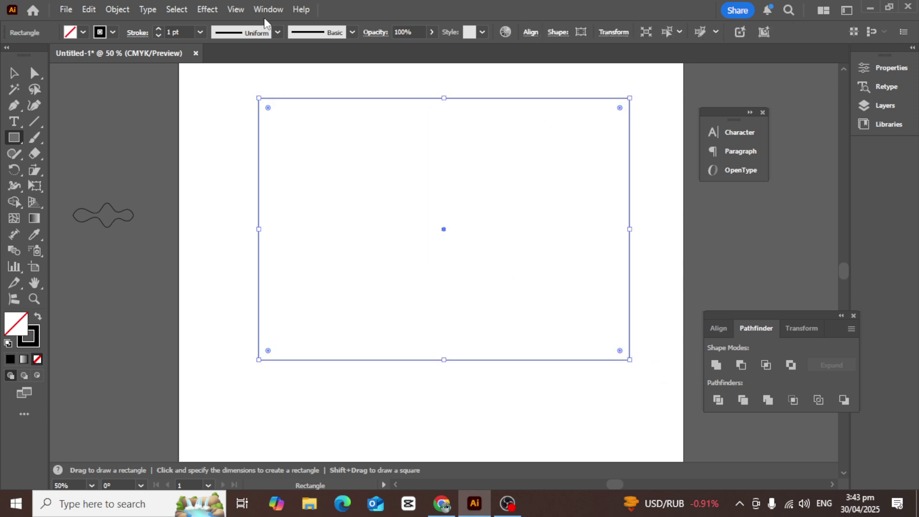
Apply the newly created pattern brush to the large rectangle's outline and deselect it
{"action": "left_click", "coordinate": [352, 32]}
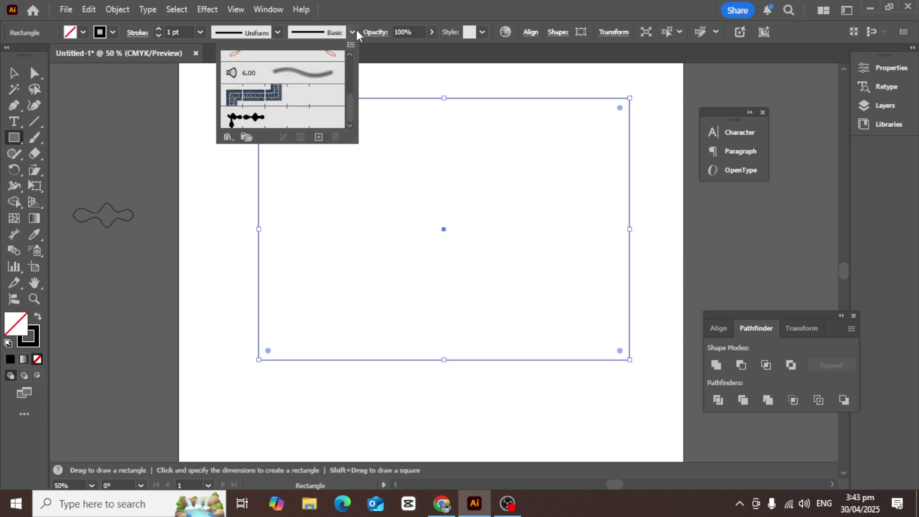
{"action": "left_click", "coordinate": [268, 118]}
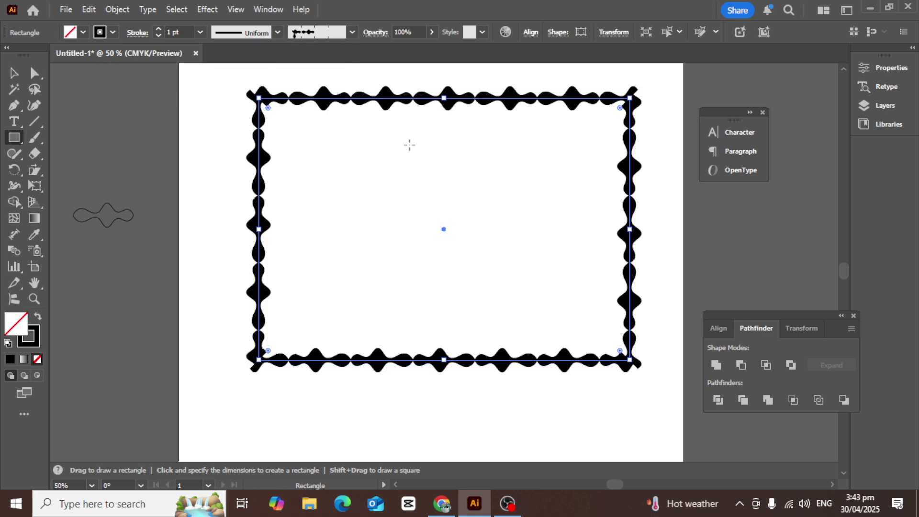
{"action": "left_click", "coordinate": [408, 119]}
{"action": "left_click", "coordinate": [489, 276]}
{"action": "key", "text": "v"}
{"action": "left_click", "coordinate": [88, 90]}
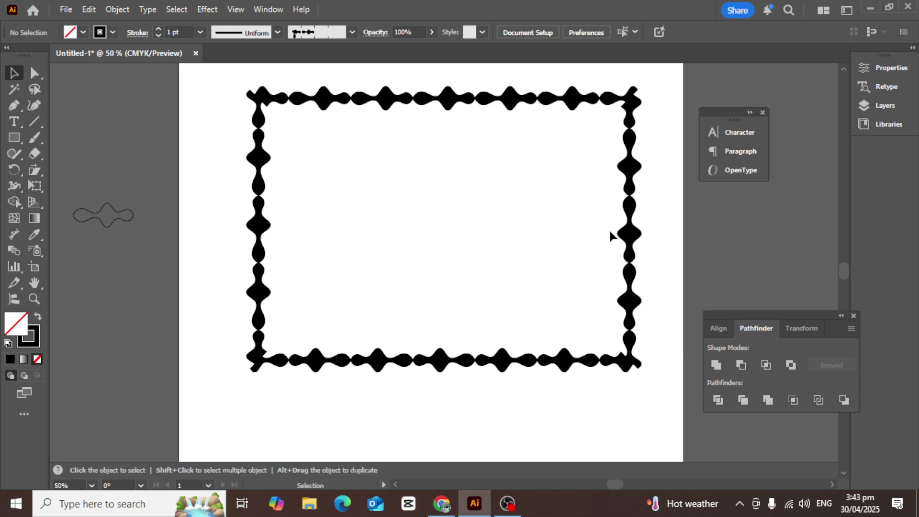
Delete the brushed rectangle and move the outlined shape from the pasteboard back onto the artboard
{"action": "left_click", "coordinate": [568, 98]}
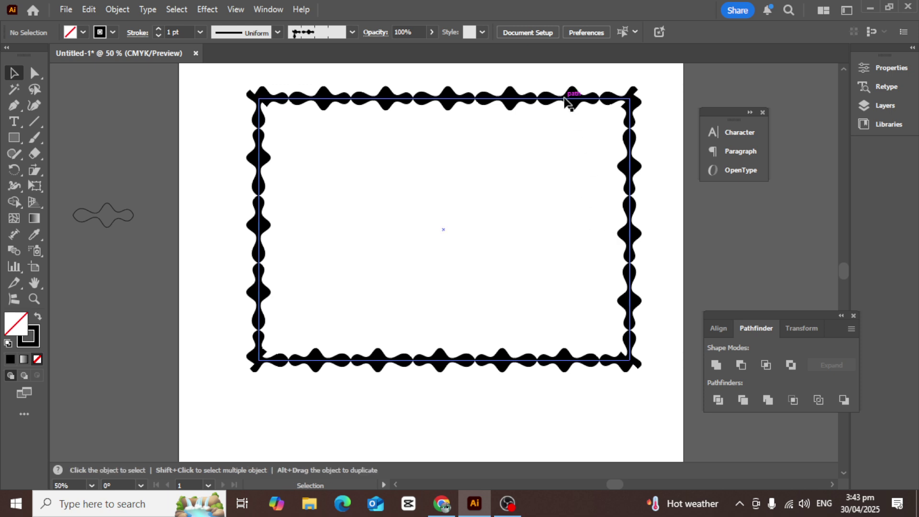
{"action": "key", "text": "Delete"}
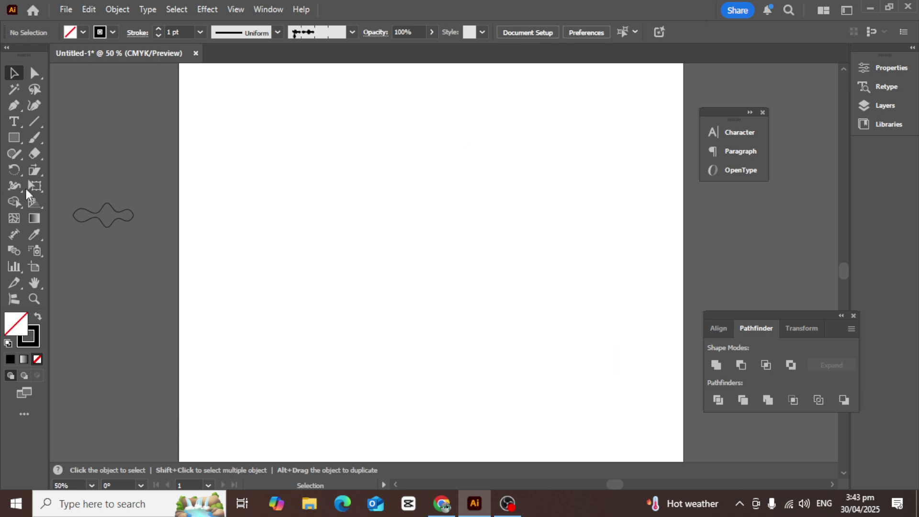
{"action": "mouse_move", "coordinate": [112, 212]}
{"action": "left_mouse_down"}
{"action": "mouse_move", "coordinate": [349, 108]}
{"action": "mouse_move", "coordinate": [328, 148]}
{"action": "left_mouse_up"}
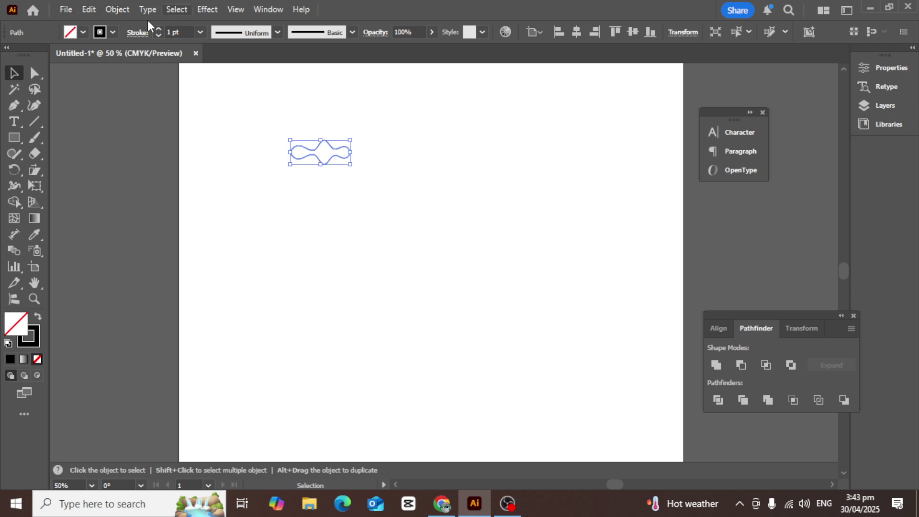
Try to expand the outlined shape with the Expand command
{"action": "left_click", "coordinate": [115, 13]}
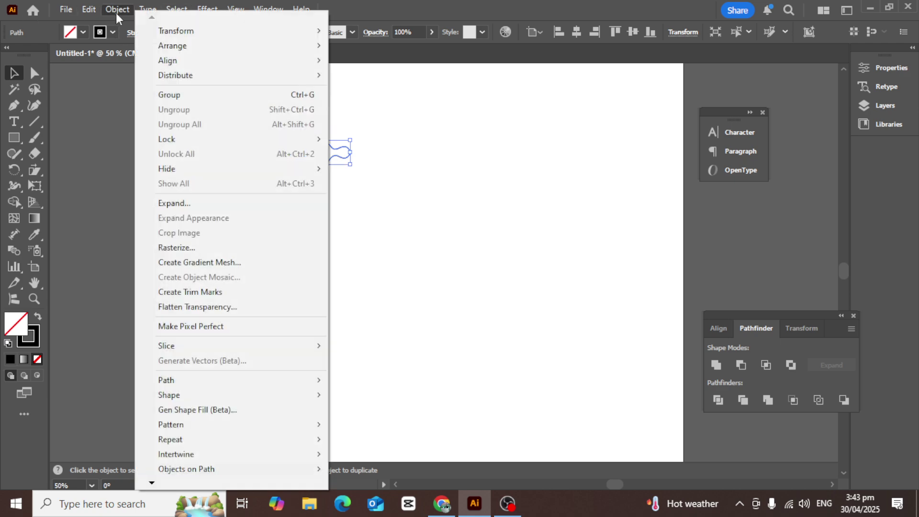
{"action": "left_click", "coordinate": [194, 206]}
{"action": "left_click", "coordinate": [387, 244]}
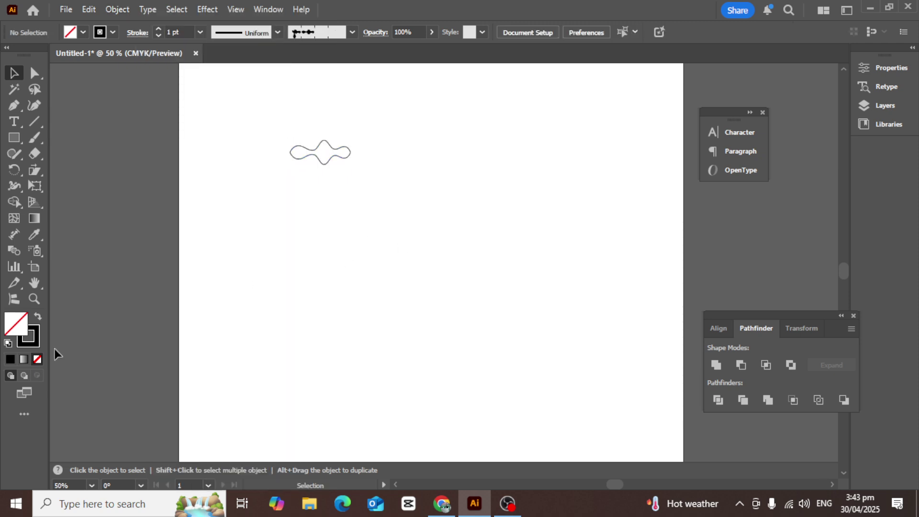
Delete the existing pattern brush made from the wavy shape
{"action": "key", "text": "shift+x"}
{"action": "left_click", "coordinate": [352, 32]}
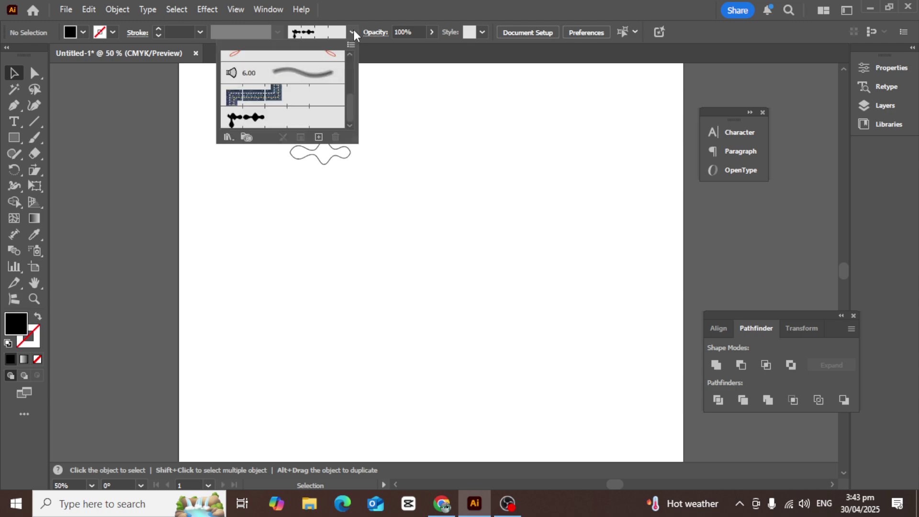
{"action": "left_click", "coordinate": [289, 123]}
{"action": "left_click", "coordinate": [336, 137]}
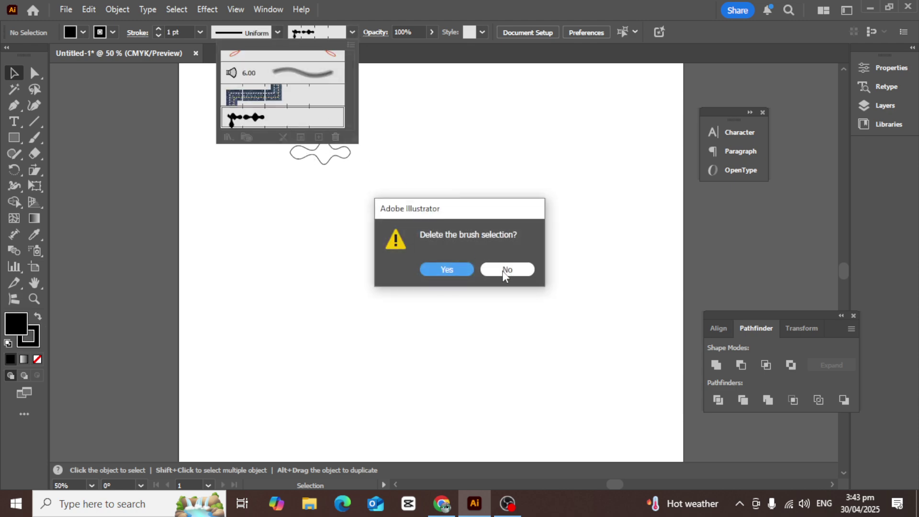
{"action": "left_click", "coordinate": [457, 269]}
{"action": "left_click", "coordinate": [449, 200]}
Swap the wavy shape's fill and stroke to make it solid black, and start a new Pattern Brush from it
{"action": "left_click", "coordinate": [327, 156]}
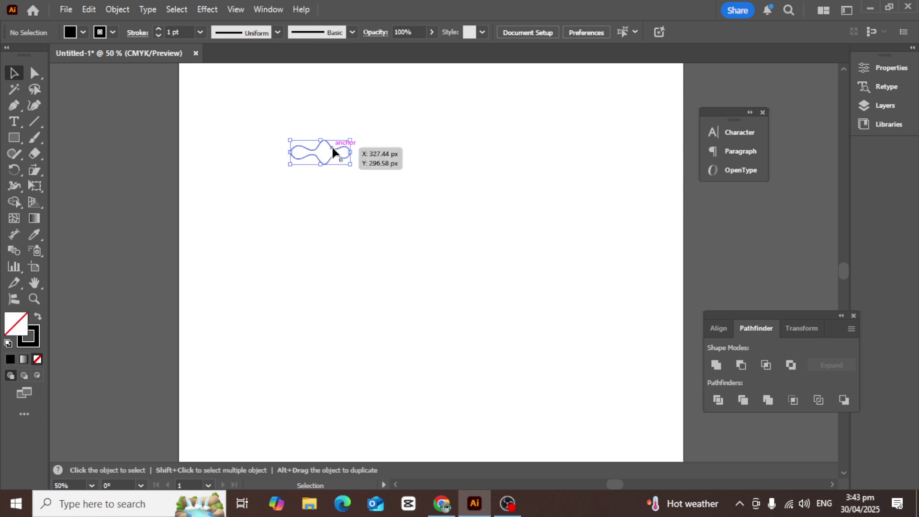
{"action": "left_click", "coordinate": [37, 317]}
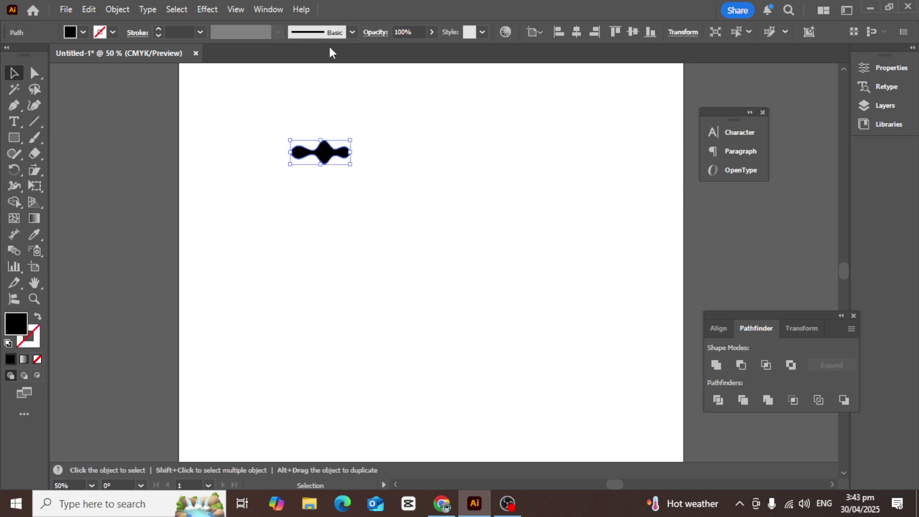
{"action": "left_click", "coordinate": [351, 32]}
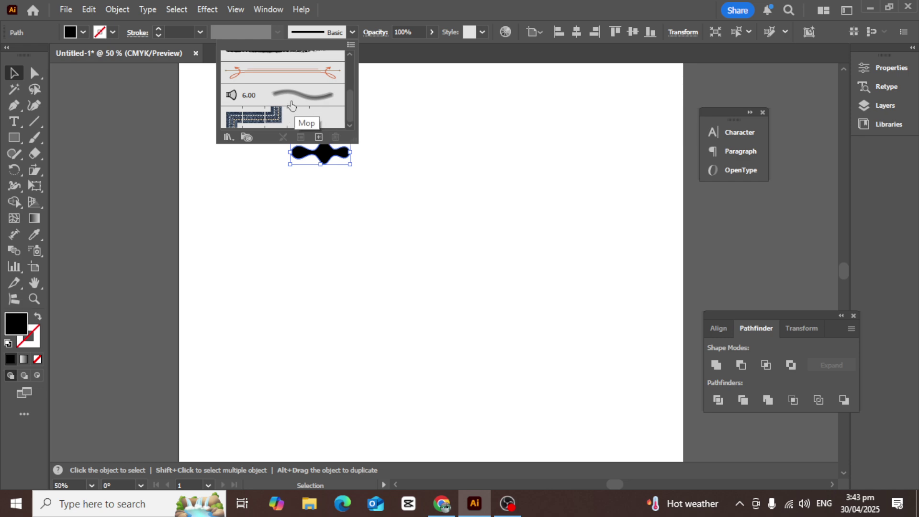
{"action": "left_click", "coordinate": [318, 137]}
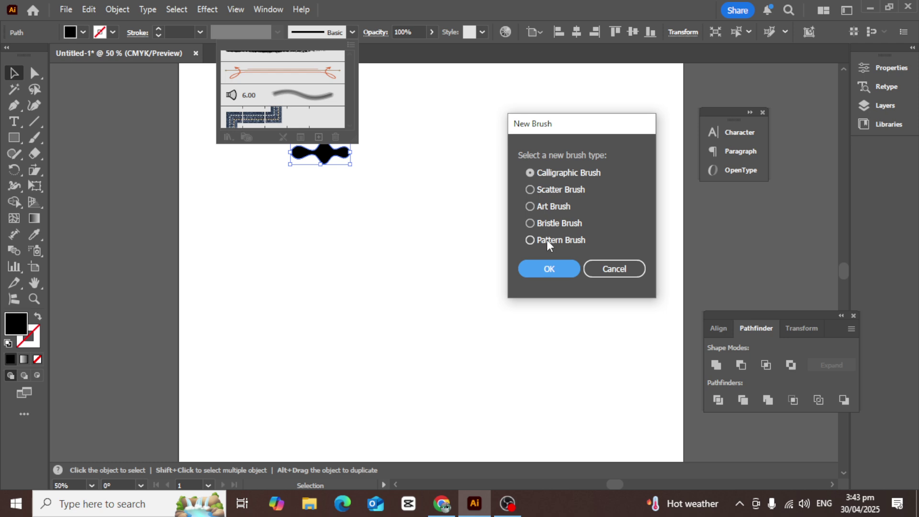
{"action": "left_click", "coordinate": [548, 240]}
{"action": "left_click", "coordinate": [549, 272]}
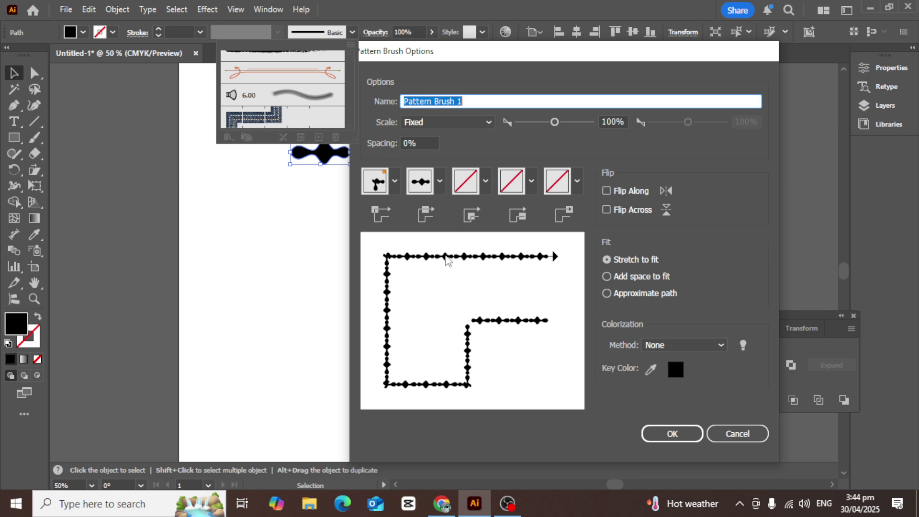
Set the pattern brush's outer corner tile to Auto-Between and its side tile to Original
{"action": "left_click", "coordinate": [439, 180]}
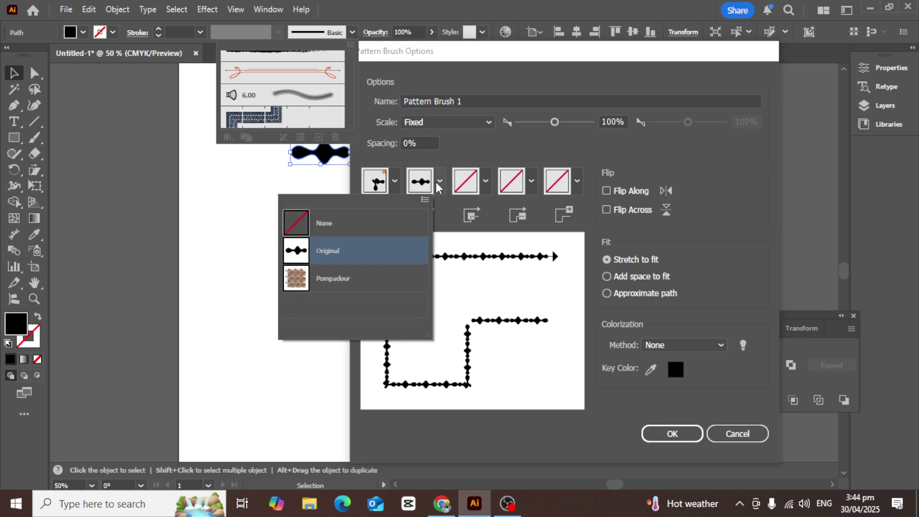
{"action": "left_click", "coordinate": [394, 181]}
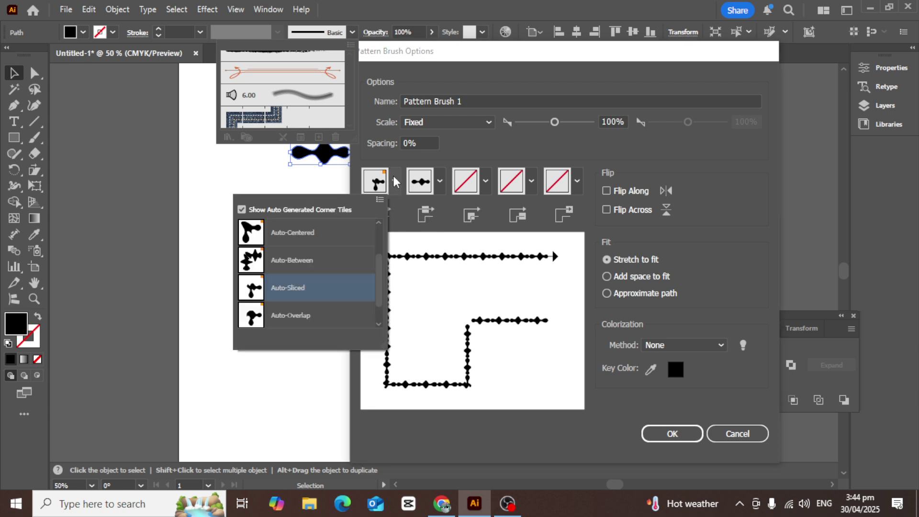
{"action": "left_click", "coordinate": [272, 317]}
{"action": "left_click", "coordinate": [395, 182]}
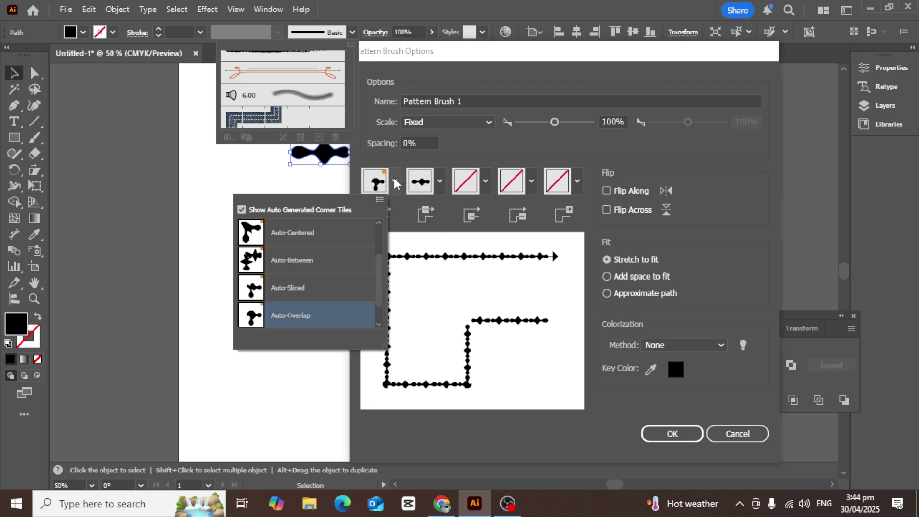
{"action": "left_click", "coordinate": [280, 256]}
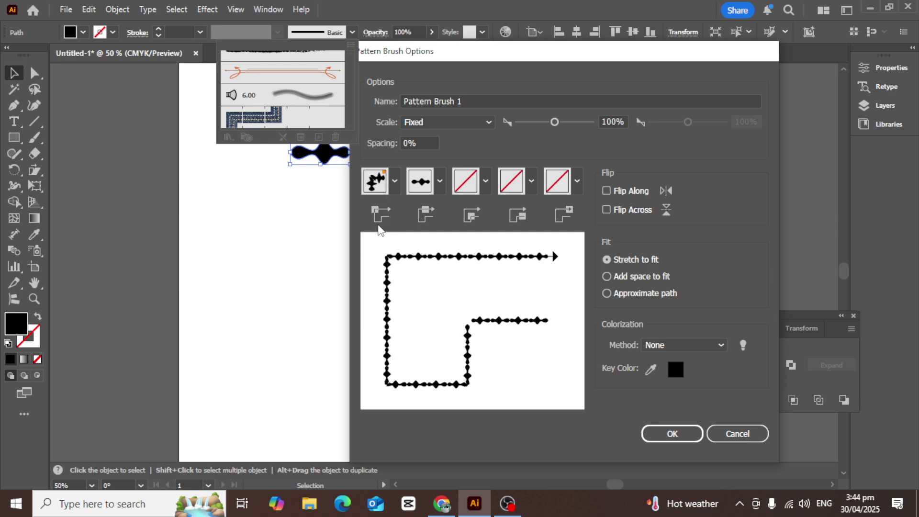
{"action": "left_click", "coordinate": [439, 181]}
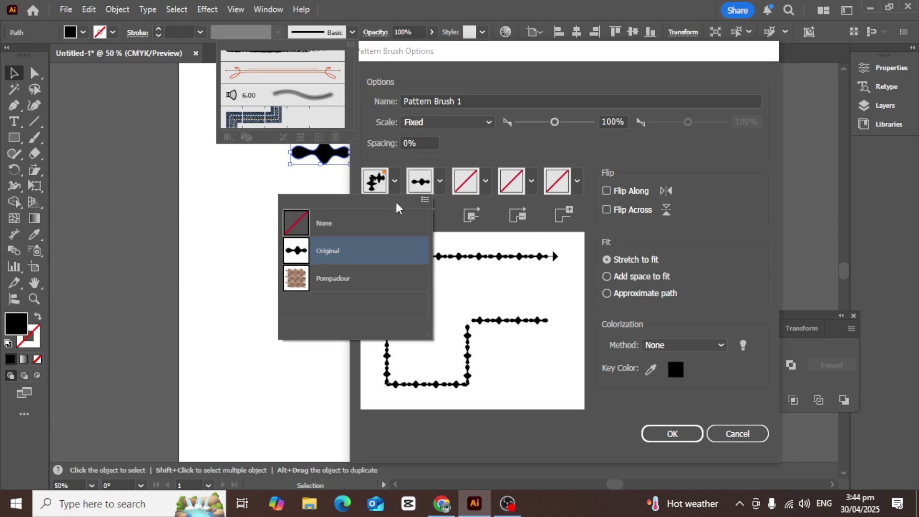
{"action": "left_click", "coordinate": [316, 261]}
Set the pattern brush's inner corner tile to Auto-Sliced
{"action": "left_click", "coordinate": [486, 182]}
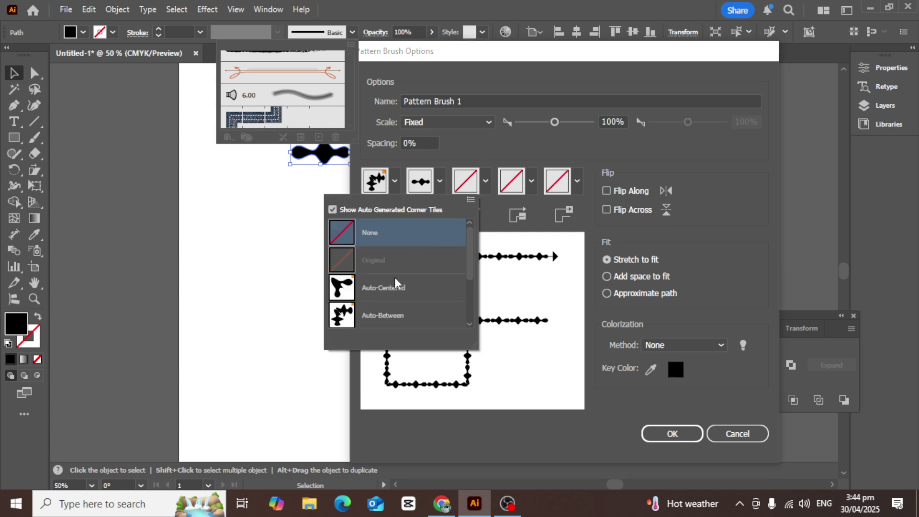
{"action": "left_click", "coordinate": [377, 313]}
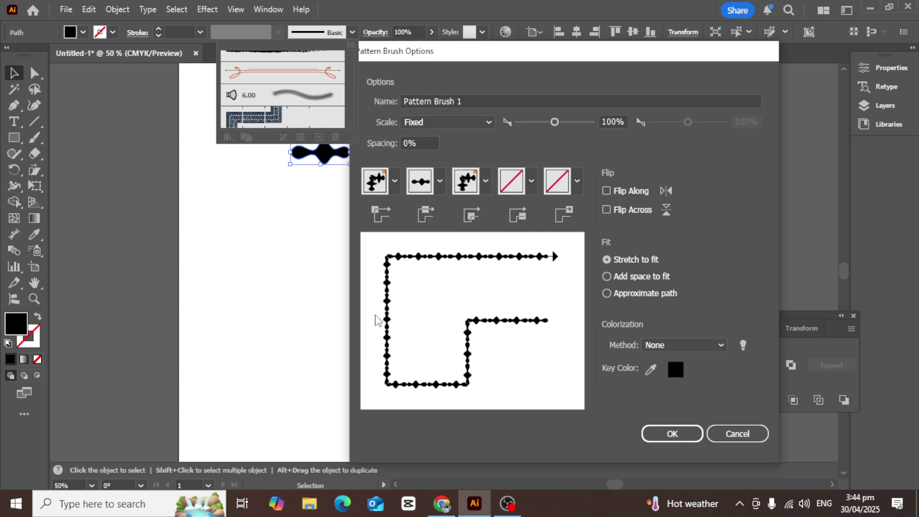
{"action": "left_click", "coordinate": [490, 184]}
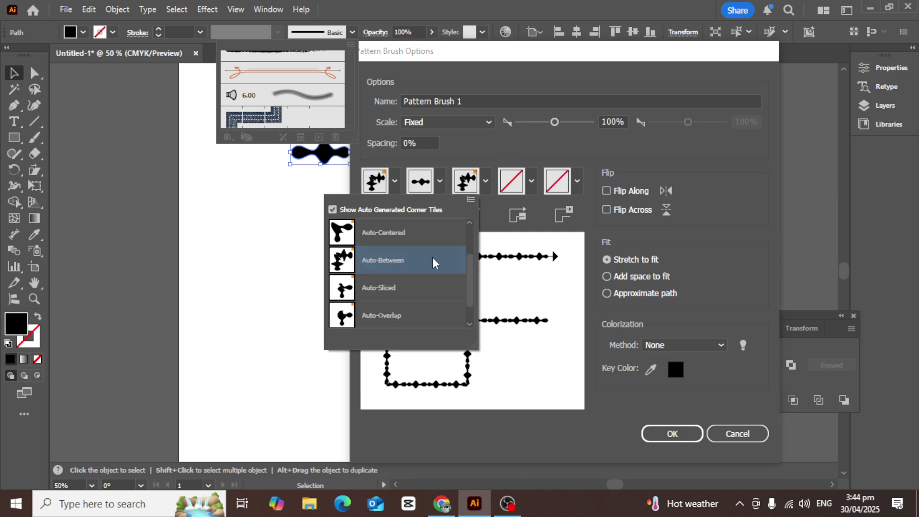
{"action": "left_click", "coordinate": [378, 290]}
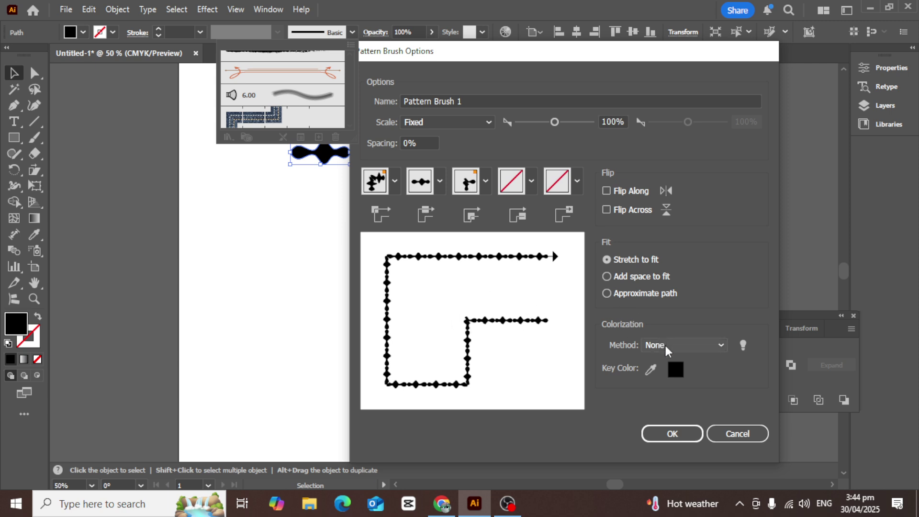
Choose a colorization method for the pattern brush and create it with the other options at their defaults
{"action": "left_click", "coordinate": [664, 343]}
{"action": "left_click", "coordinate": [686, 389]}
{"action": "left_click", "coordinate": [673, 433]}
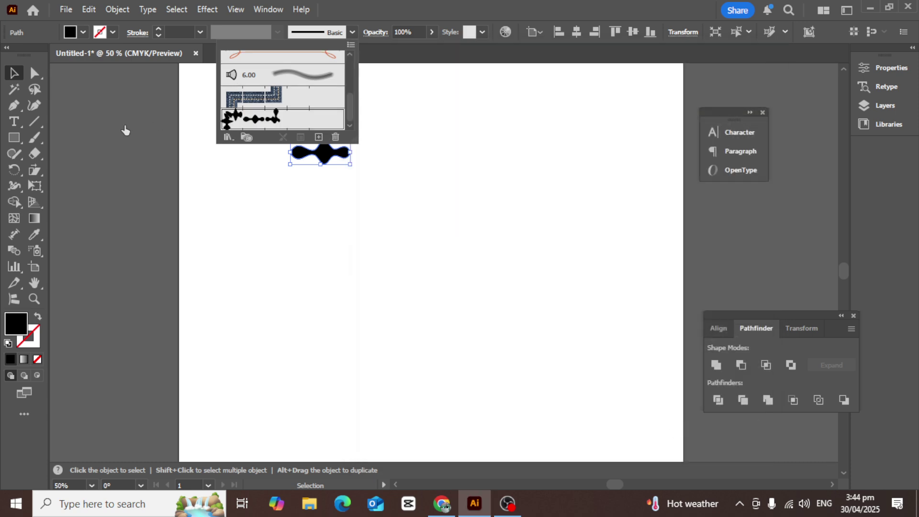
{"action": "key", "text": "Escape"}
{"action": "left_click", "coordinate": [330, 164]}
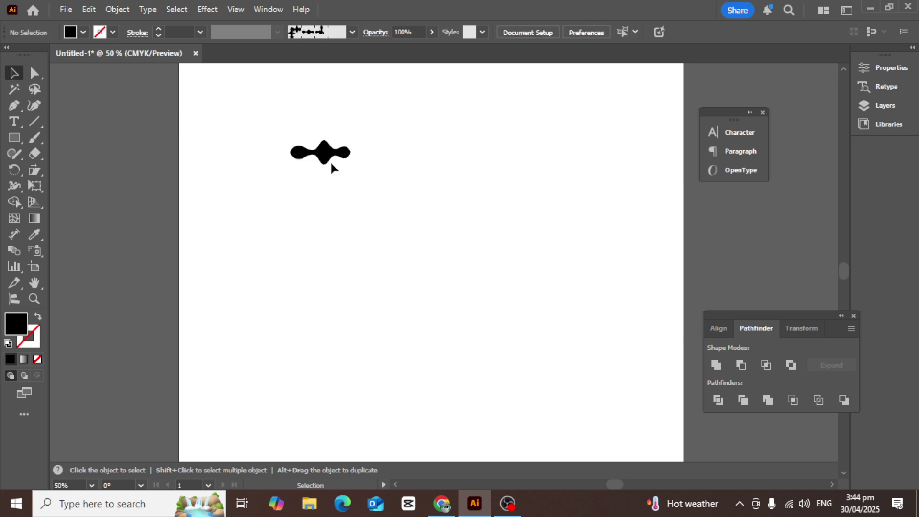
Move the black wavy shape onto the pasteboard and draw a large rectangle with no fill and a black stroke on the artboard
{"action": "left_click_drag", "start_coordinate": [334, 155], "coordinate": [117, 147]}
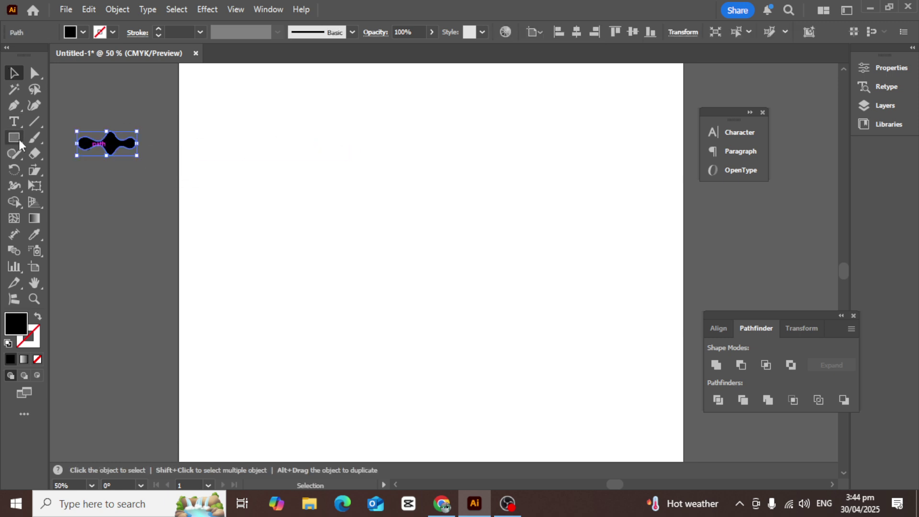
{"action": "left_click", "coordinate": [14, 139]}
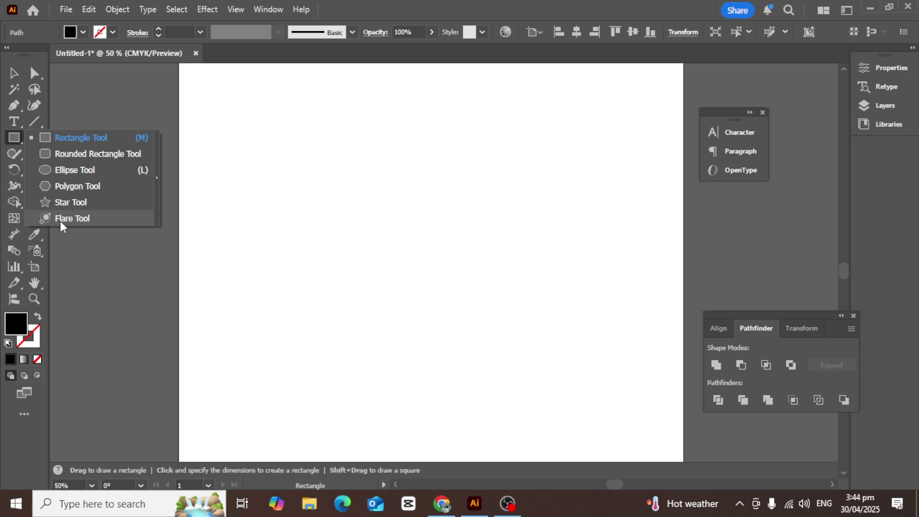
{"action": "left_click_drag", "start_coordinate": [257, 102], "coordinate": [640, 416]}
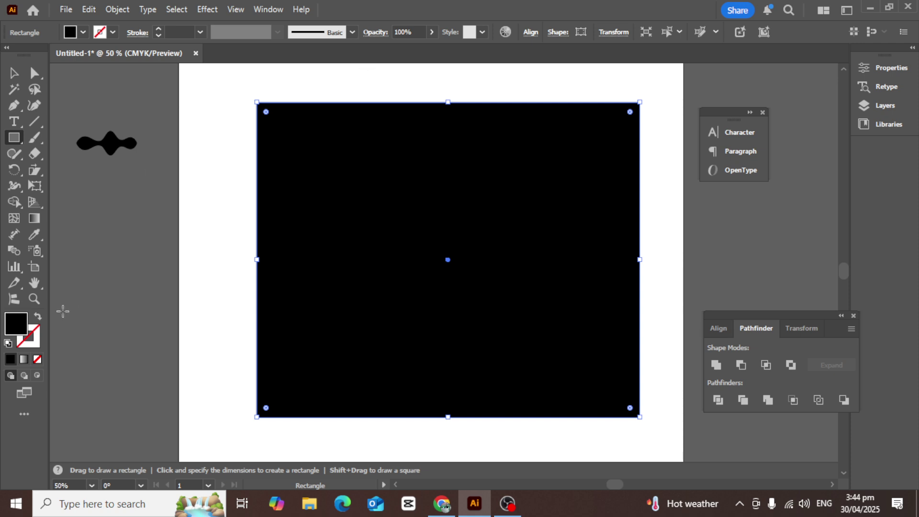
{"action": "left_click", "coordinate": [38, 318]}
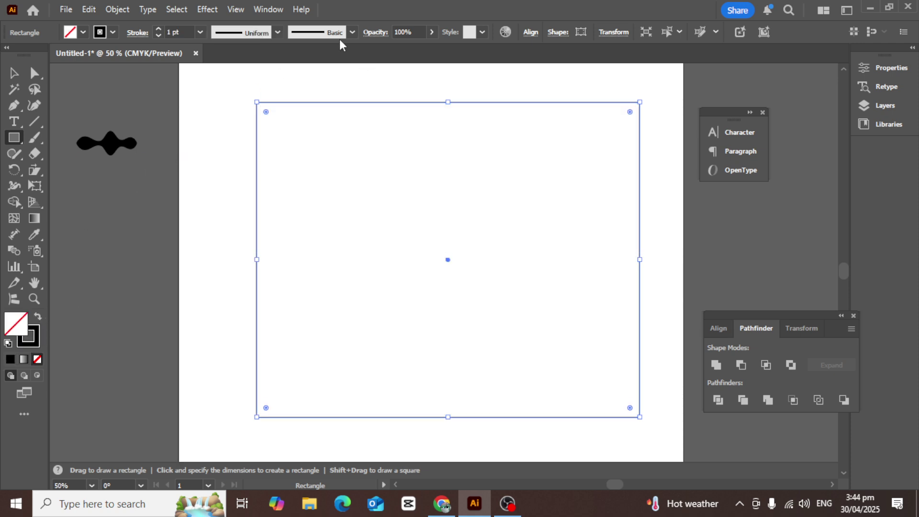
Apply the new wavy pattern brush to the rectangle's outline and deselect it
{"action": "left_click", "coordinate": [352, 33]}
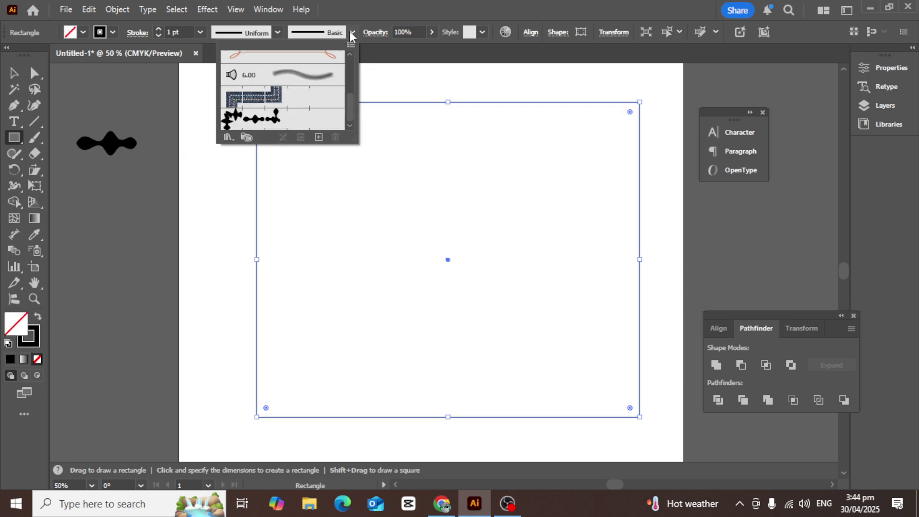
{"action": "left_click", "coordinate": [263, 123]}
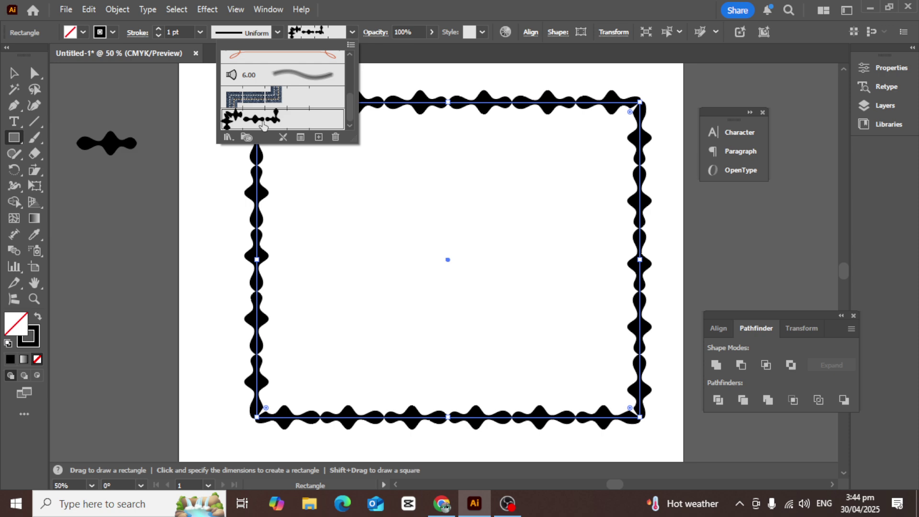
{"action": "left_click", "coordinate": [77, 70]}
{"action": "left_click", "coordinate": [492, 274]}
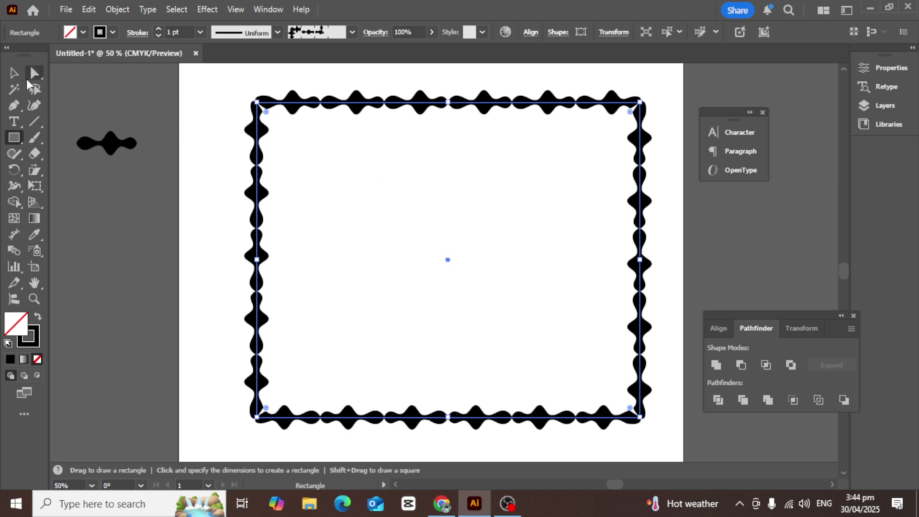
{"action": "left_click", "coordinate": [13, 73]}
{"action": "left_click", "coordinate": [95, 87]}
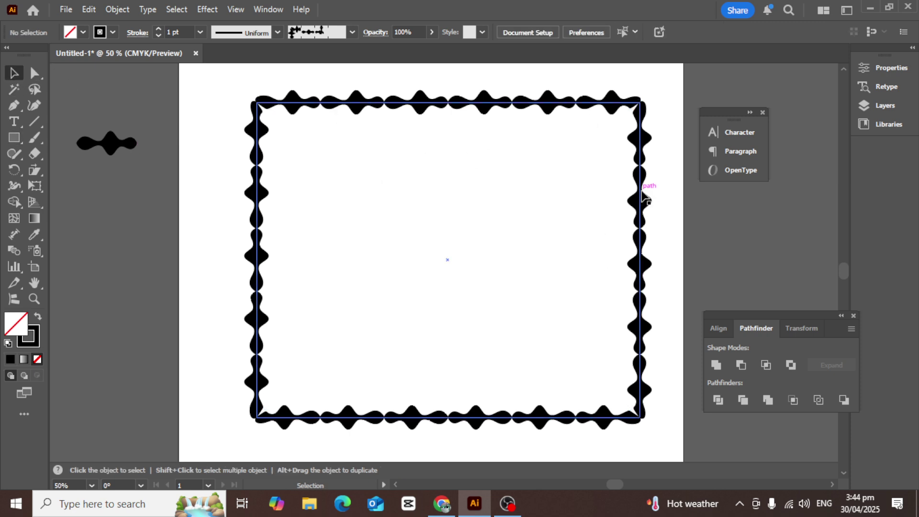
Draw a hexagon with no fill and a black stroke inside the patterned rectangle and move it near the centre
{"action": "left_click", "coordinate": [14, 139]}
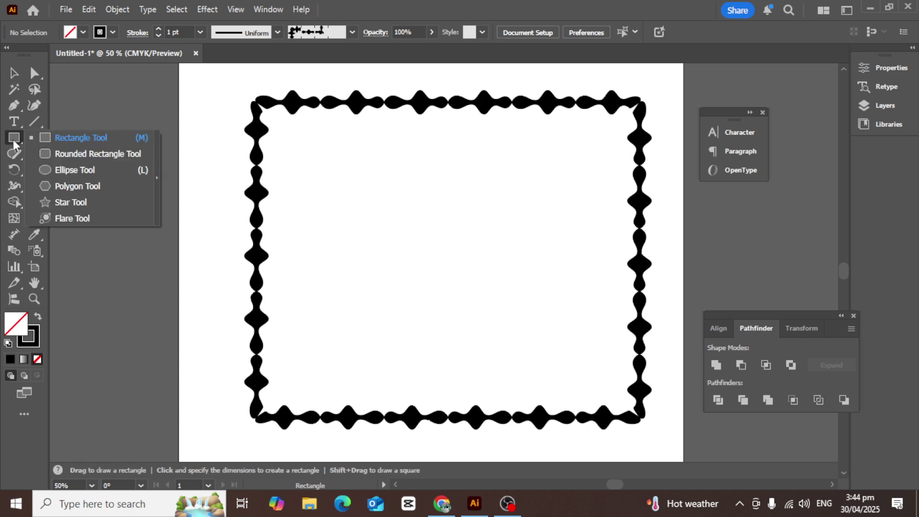
{"action": "left_click", "coordinate": [62, 186]}
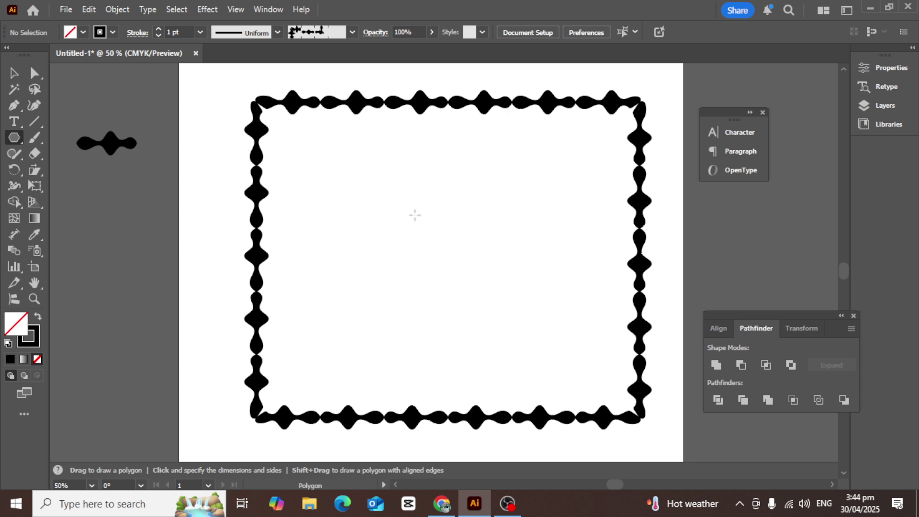
{"action": "mouse_move", "coordinate": [414, 215]}
{"action": "left_mouse_down"}
{"action": "mouse_move", "coordinate": [478, 279]}
{"action": "mouse_move", "coordinate": [477, 269]}
{"action": "left_mouse_up"}
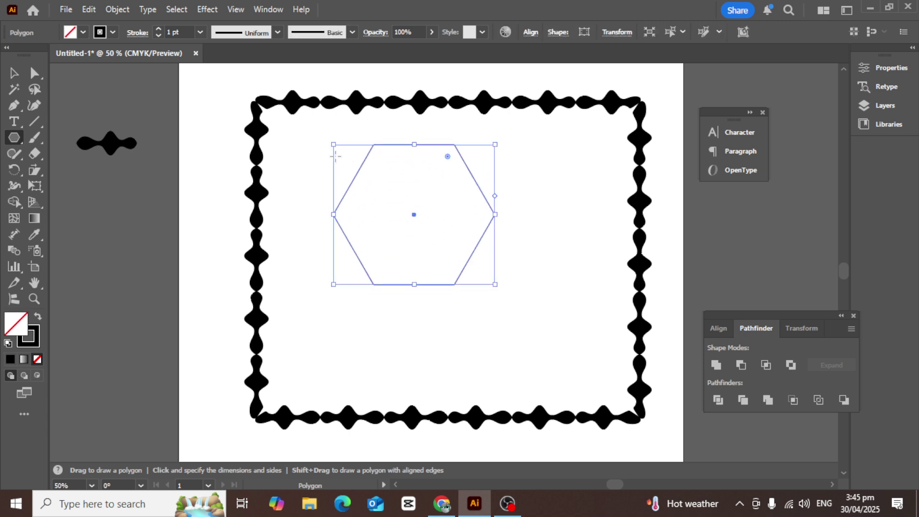
{"action": "left_click", "coordinate": [14, 73]}
{"action": "left_click_drag", "start_coordinate": [470, 171], "coordinate": [507, 222]}
Apply the wavy pattern brush to the hexagon's outline and deselect it
{"action": "left_click", "coordinate": [340, 35]}
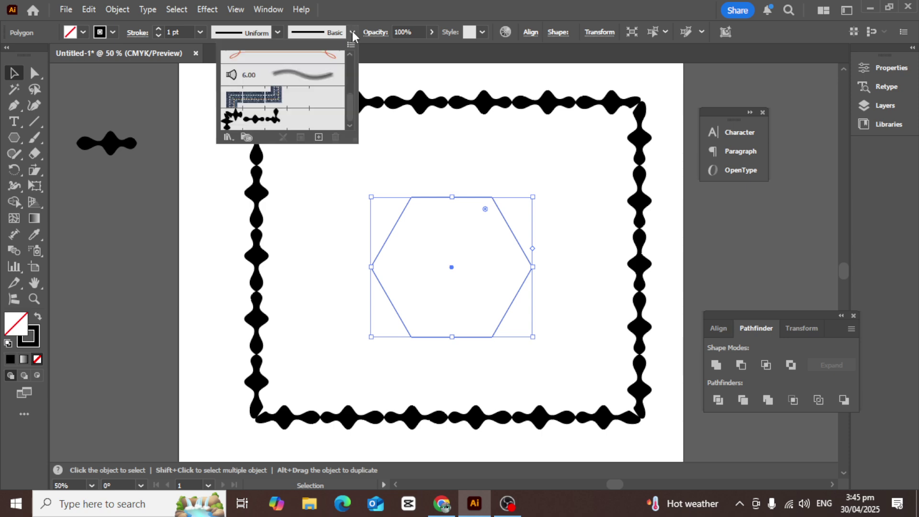
{"action": "left_click", "coordinate": [275, 122]}
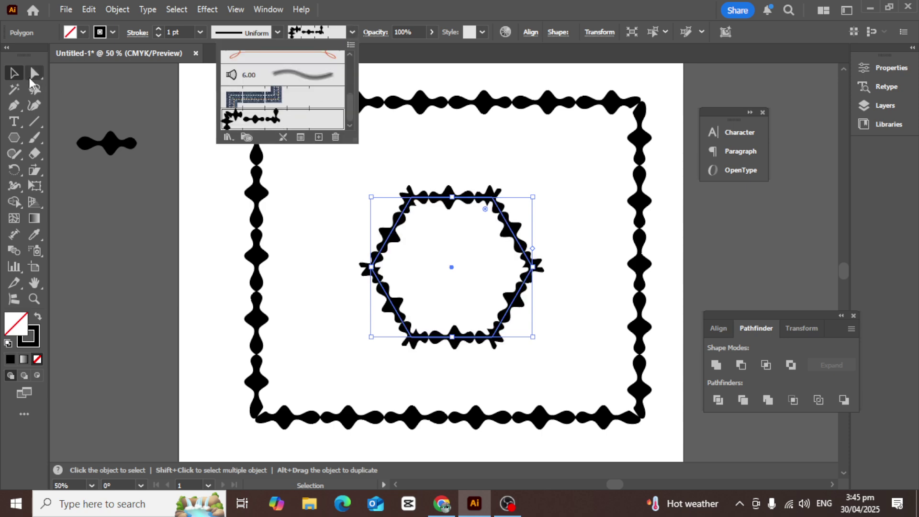
{"action": "key", "text": "Escape"}
{"action": "left_click", "coordinate": [99, 91]}
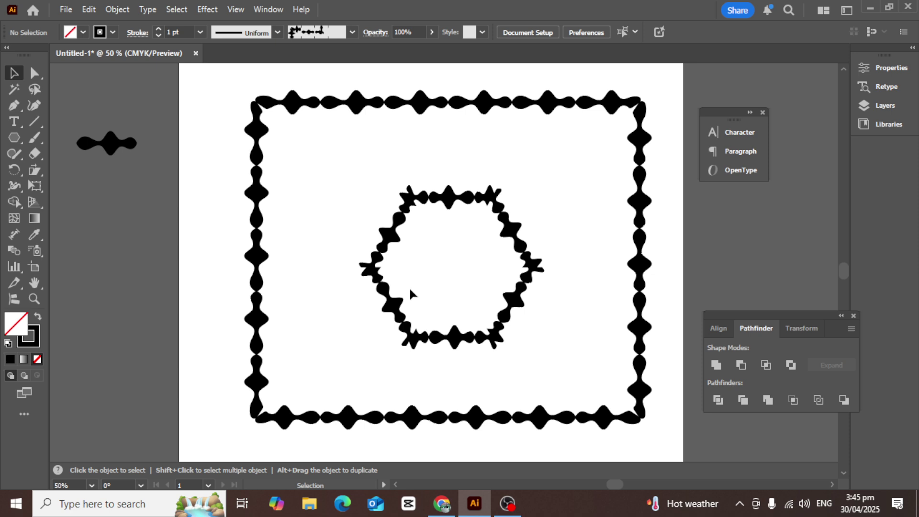
Delete the patterned rectangle, the hexagon and the wavy shape on the pasteboard, then fit the artboard to the window
{"action": "left_click_drag", "start_coordinate": [189, 86], "coordinate": [674, 359]}
{"action": "key", "text": "Delete"}
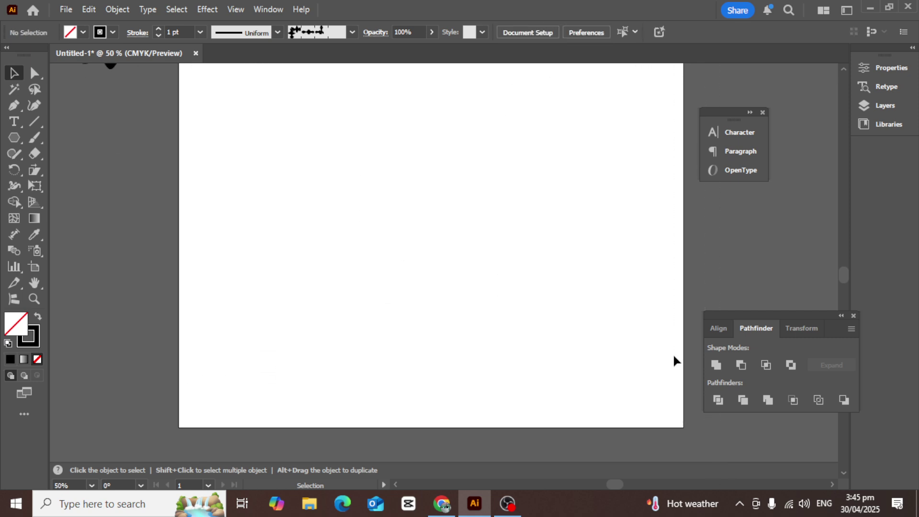
{"action": "scroll", "coordinate": [372, 263], "scroll_direction": "up", "scroll_amount": 2}
{"action": "left_click", "coordinate": [113, 128]}
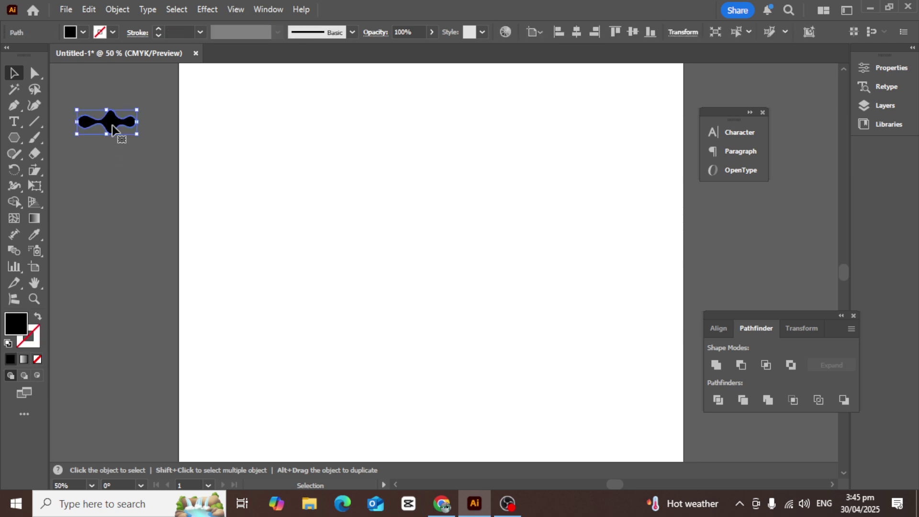
{"action": "key", "text": "Delete"}
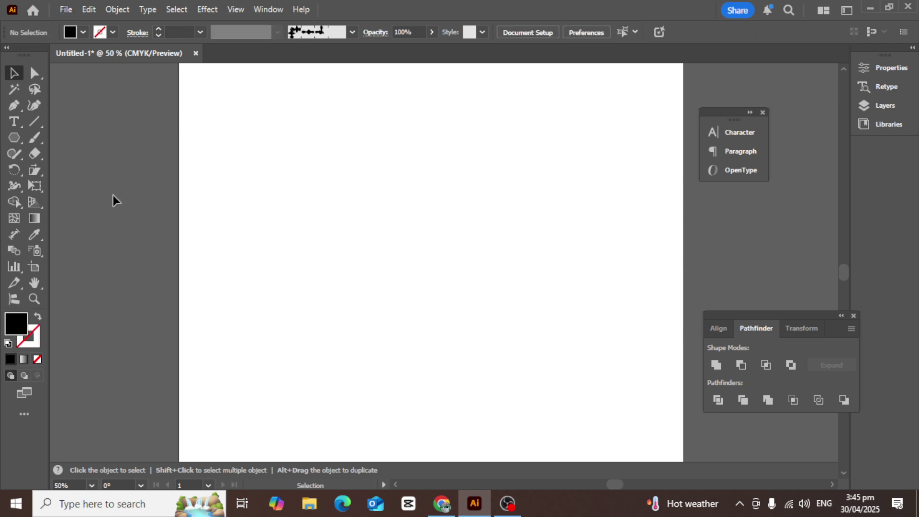
{"action": "scroll", "coordinate": [113, 194], "scroll_direction": "down", "scroll_amount": 2}
{"action": "left_click_drag", "start_coordinate": [170, 215], "coordinate": [246, 229]}
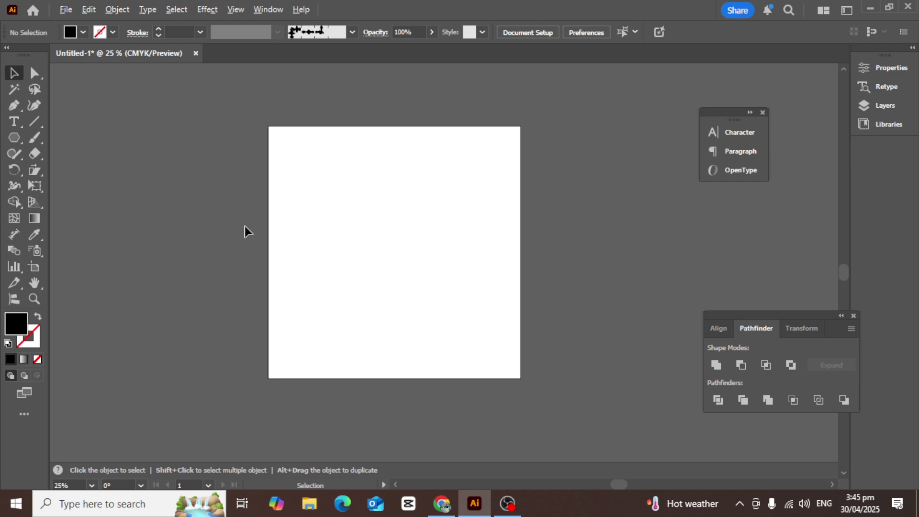
{"action": "key", "text": "ctrl+0"}
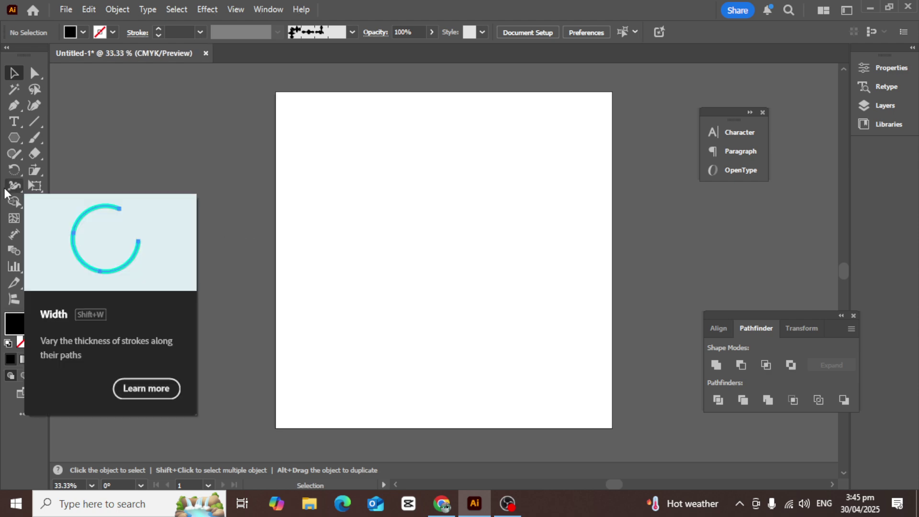
Draw a rectangle about 620 by 510 px in the middle of the artboard and fill it with green
{"action": "left_click", "coordinate": [13, 187]}
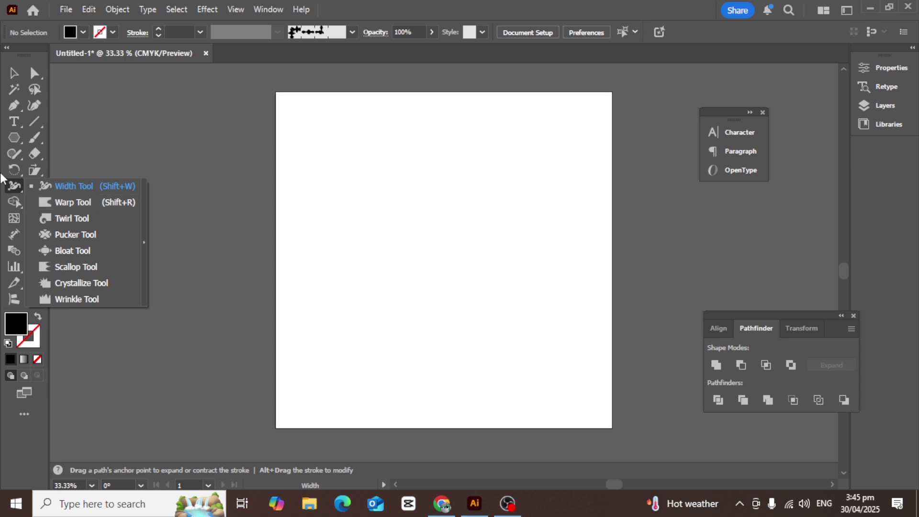
{"action": "left_click", "coordinate": [10, 137]}
{"action": "left_click_drag", "start_coordinate": [10, 137], "coordinate": [52, 137]}
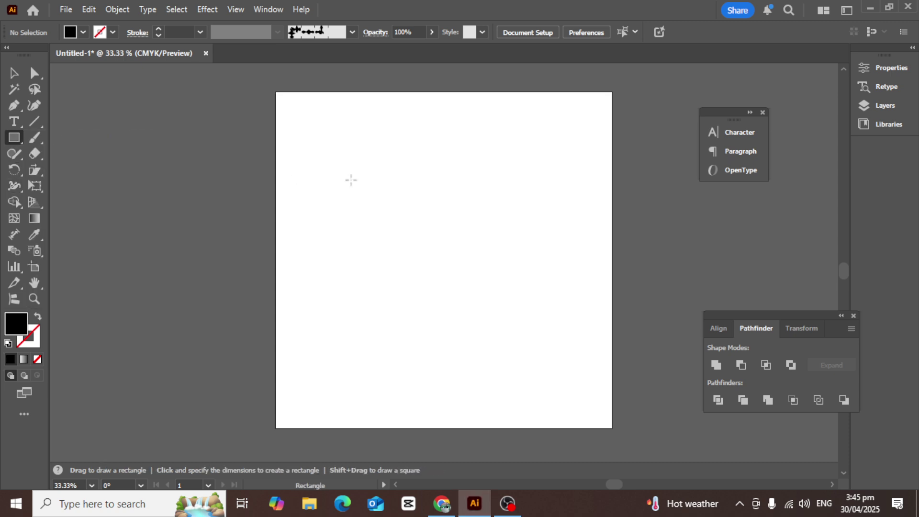
{"action": "left_click_drag", "start_coordinate": [345, 163], "coordinate": [539, 323]}
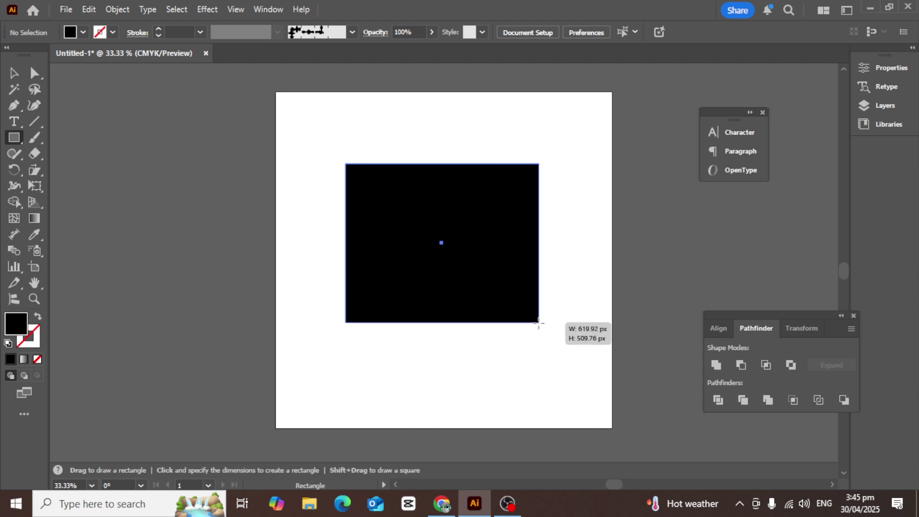
{"action": "left_click", "coordinate": [82, 32]}
{"action": "left_click", "coordinate": [66, 83]}
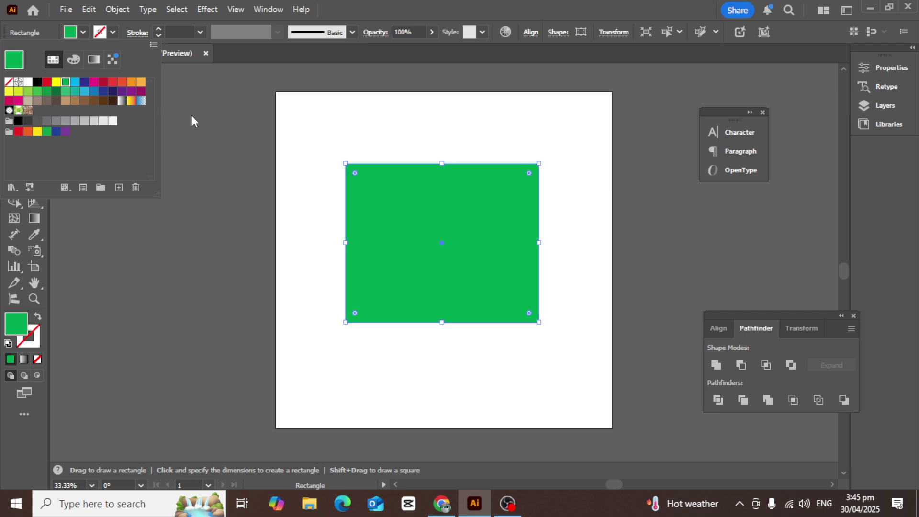
Distort all four edges of the green rectangle into small irregular waves with the Warp tool
{"action": "left_click", "coordinate": [14, 186]}
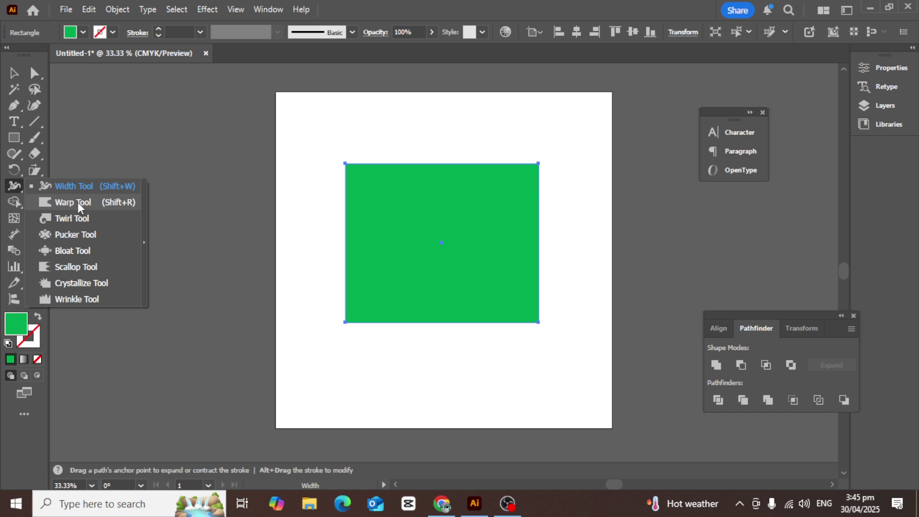
{"action": "left_click", "coordinate": [77, 202]}
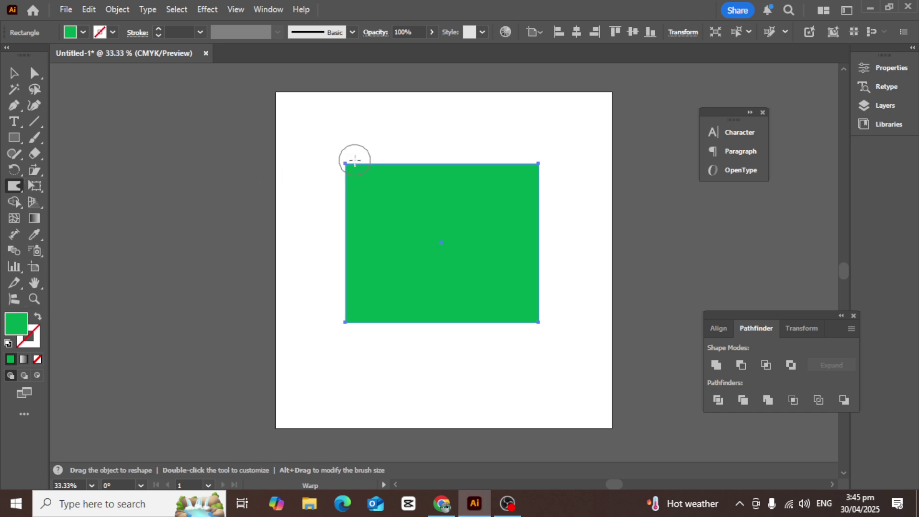
{"action": "mouse_move", "coordinate": [355, 160]}
{"action": "left_mouse_down"}
{"action": "mouse_move", "coordinate": [338, 133]}
{"action": "mouse_move", "coordinate": [378, 123]}
{"action": "mouse_move", "coordinate": [416, 178]}
{"action": "mouse_move", "coordinate": [444, 175]}
{"action": "mouse_move", "coordinate": [471, 152]}
{"action": "mouse_move", "coordinate": [513, 150]}
{"action": "mouse_move", "coordinate": [537, 170]}
{"action": "mouse_move", "coordinate": [545, 200]}
{"action": "mouse_move", "coordinate": [552, 153]}
{"action": "mouse_move", "coordinate": [542, 223]}
{"action": "mouse_move", "coordinate": [547, 275]}
{"action": "mouse_move", "coordinate": [568, 264]}
{"action": "mouse_move", "coordinate": [555, 273]}
{"action": "mouse_move", "coordinate": [565, 339]}
{"action": "mouse_move", "coordinate": [459, 356]}
{"action": "mouse_move", "coordinate": [362, 352]}
{"action": "mouse_move", "coordinate": [318, 321]}
{"action": "mouse_move", "coordinate": [340, 273]}
{"action": "mouse_move", "coordinate": [322, 239]}
{"action": "mouse_move", "coordinate": [330, 180]}
{"action": "left_mouse_up"}
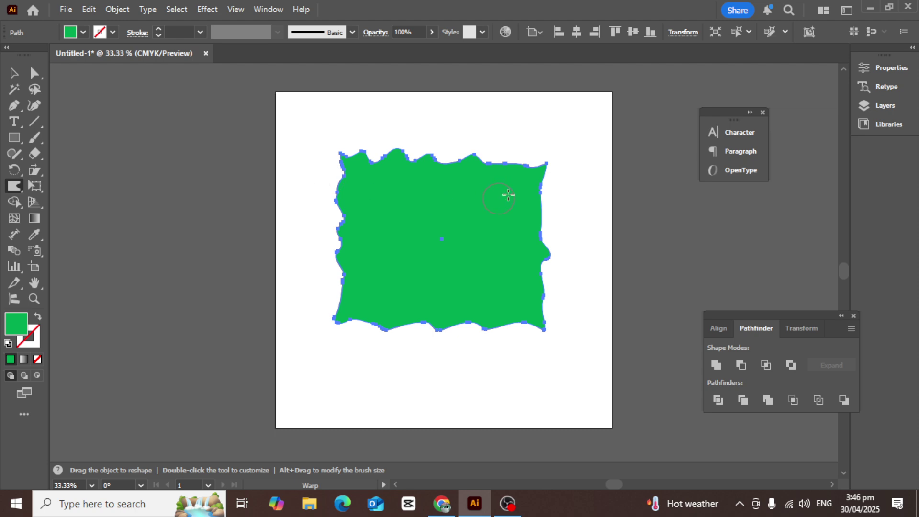
{"action": "mouse_move", "coordinate": [509, 194]}
{"action": "left_mouse_down"}
{"action": "mouse_move", "coordinate": [539, 240]}
{"action": "mouse_move", "coordinate": [492, 316]}
{"action": "mouse_move", "coordinate": [476, 313]}
{"action": "mouse_move", "coordinate": [437, 337]}
{"action": "mouse_move", "coordinate": [368, 337]}
{"action": "mouse_move", "coordinate": [354, 268]}
{"action": "mouse_move", "coordinate": [330, 287]}
{"action": "mouse_move", "coordinate": [336, 225]}
{"action": "mouse_move", "coordinate": [421, 158]}
{"action": "mouse_move", "coordinate": [470, 166]}
{"action": "mouse_move", "coordinate": [498, 188]}
{"action": "mouse_move", "coordinate": [539, 184]}
{"action": "mouse_move", "coordinate": [570, 127]}
{"action": "left_mouse_up"}
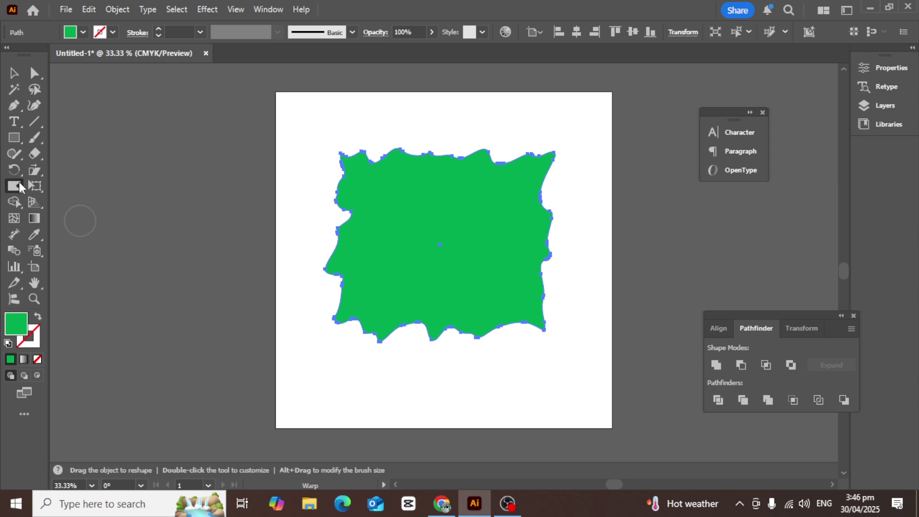
Set the Warp tool options to 100% intensity, detail 1 and simplify 20
{"action": "double_click", "coordinate": [7, 187]}
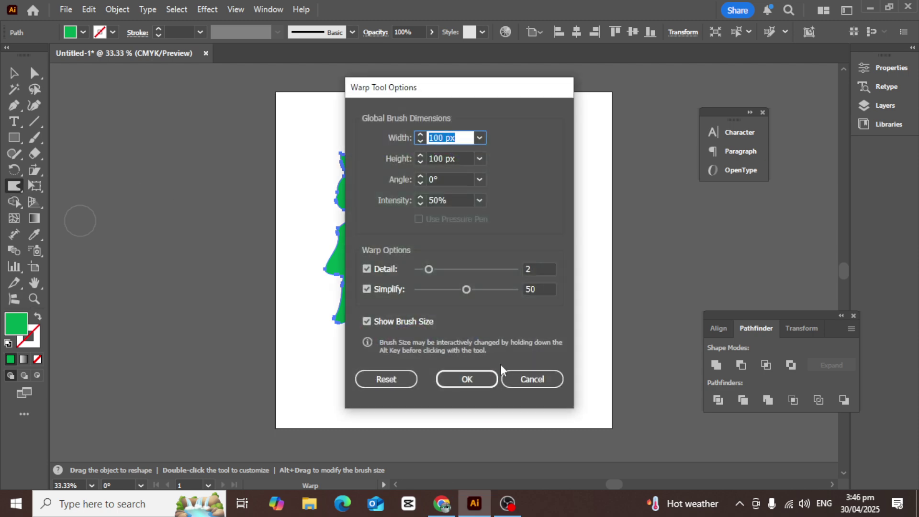
{"action": "left_click", "coordinate": [521, 378]}
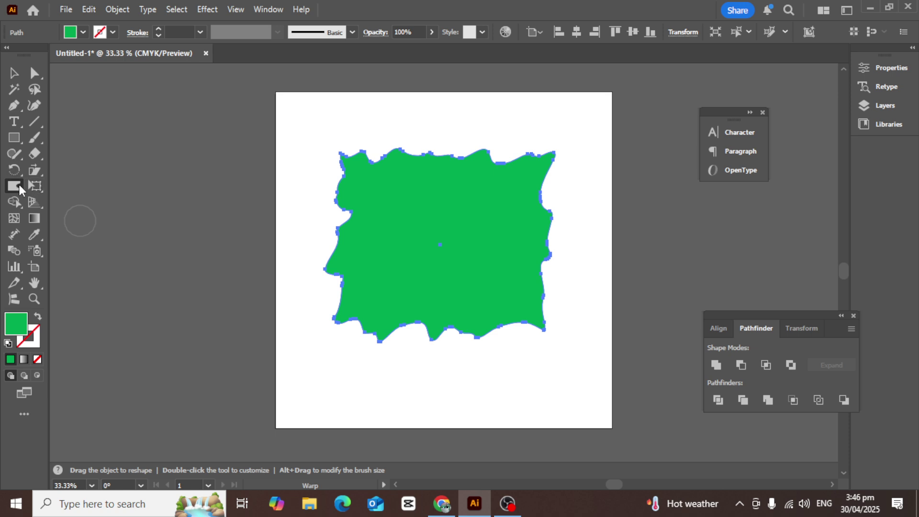
{"action": "double_click", "coordinate": [19, 187]}
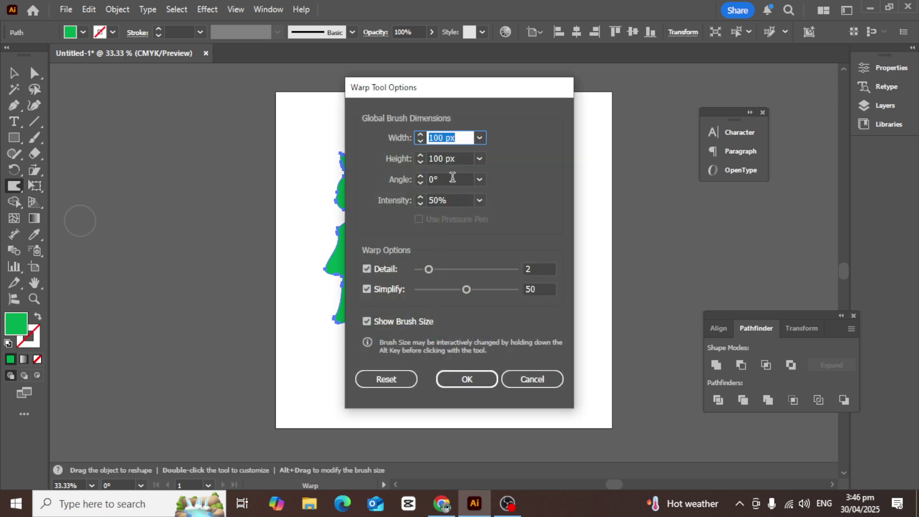
{"action": "left_click", "coordinate": [480, 200]}
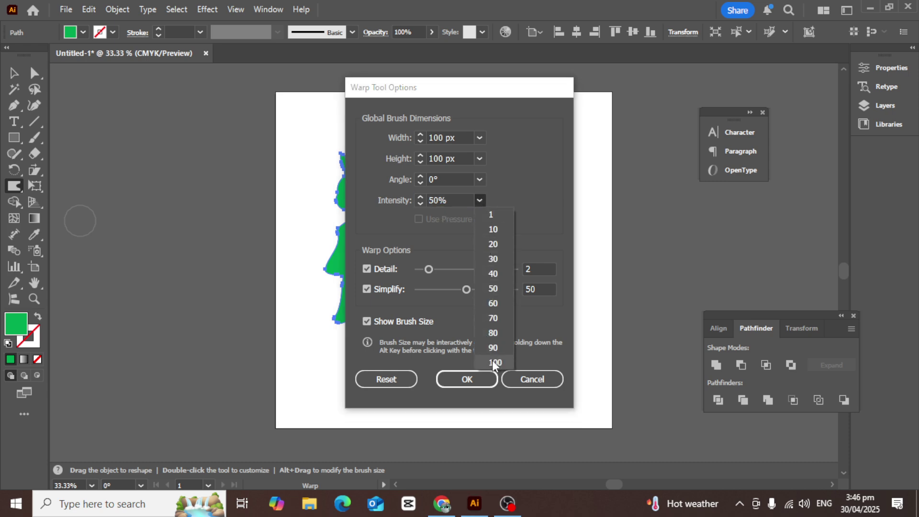
{"action": "left_click", "coordinate": [493, 361]}
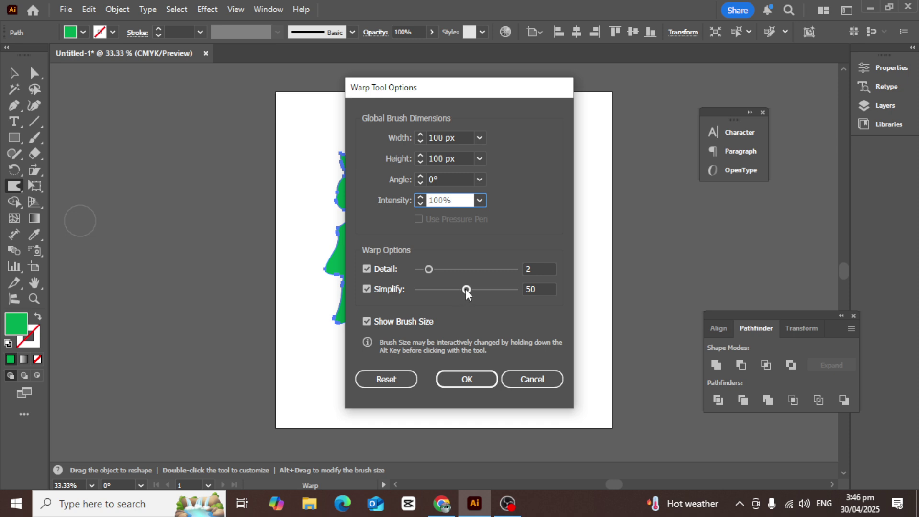
{"action": "left_click_drag", "start_coordinate": [460, 290], "coordinate": [424, 269]}
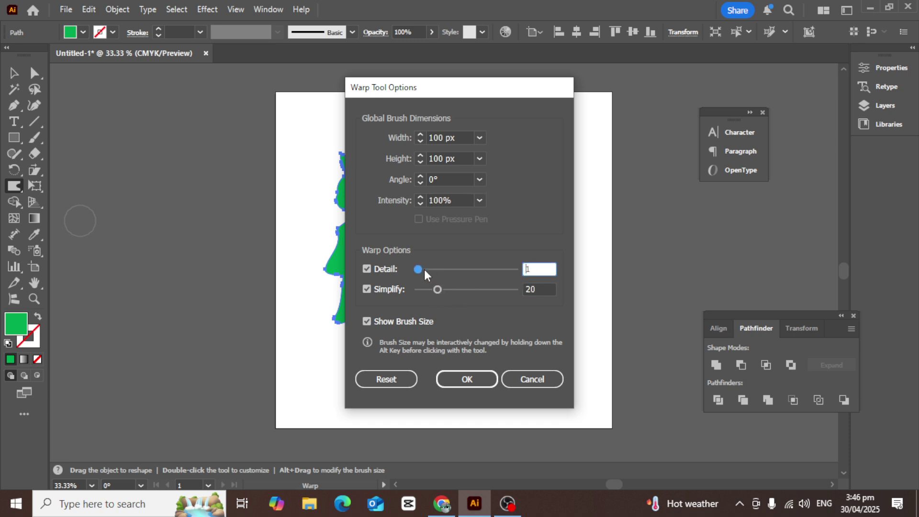
{"action": "left_click", "coordinate": [473, 381]}
Pull long pointed spikes outward from all sides of the green shape with the Warp tool
{"action": "left_click_drag", "start_coordinate": [545, 268], "coordinate": [598, 277]}
{"action": "left_click_drag", "start_coordinate": [516, 310], "coordinate": [587, 421]}
{"action": "left_click_drag", "start_coordinate": [500, 330], "coordinate": [511, 420]}
{"action": "left_click_drag", "start_coordinate": [445, 323], "coordinate": [429, 425]}
{"action": "left_click_drag", "start_coordinate": [417, 331], "coordinate": [365, 418]}
{"action": "left_click_drag", "start_coordinate": [344, 325], "coordinate": [301, 405]}
{"action": "left_click_drag", "start_coordinate": [330, 292], "coordinate": [282, 376]}
{"action": "left_click_drag", "start_coordinate": [338, 222], "coordinate": [276, 256]}
{"action": "left_click_drag", "start_coordinate": [340, 163], "coordinate": [288, 170]}
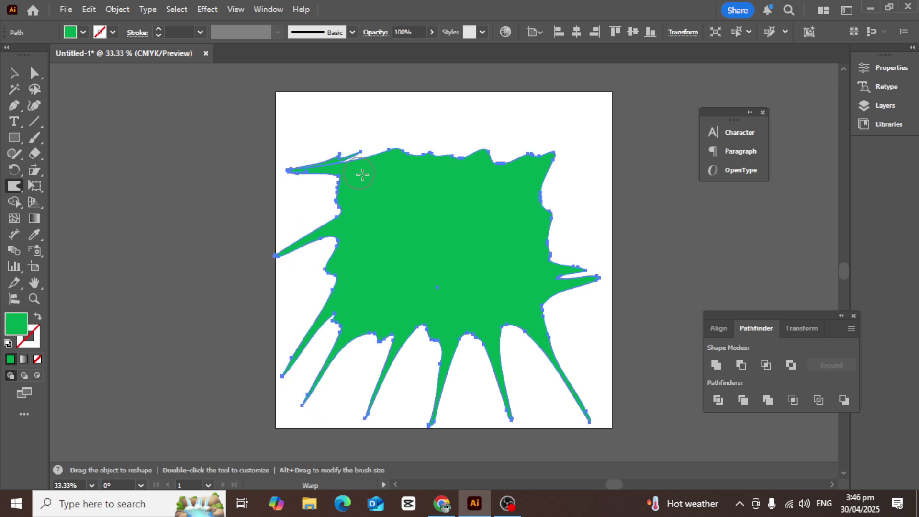
{"action": "left_click_drag", "start_coordinate": [352, 146], "coordinate": [329, 89]}
{"action": "left_click_drag", "start_coordinate": [414, 153], "coordinate": [429, 100]}
{"action": "left_click_drag", "start_coordinate": [467, 153], "coordinate": [492, 105]}
{"action": "left_click_drag", "start_coordinate": [510, 156], "coordinate": [535, 102]}
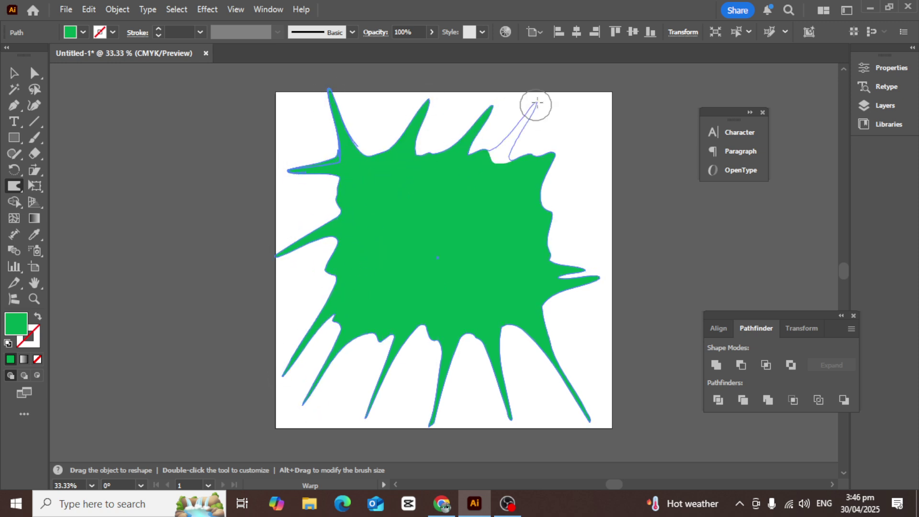
{"action": "left_click_drag", "start_coordinate": [543, 151], "coordinate": [583, 118]}
{"action": "left_click_drag", "start_coordinate": [555, 175], "coordinate": [609, 146]}
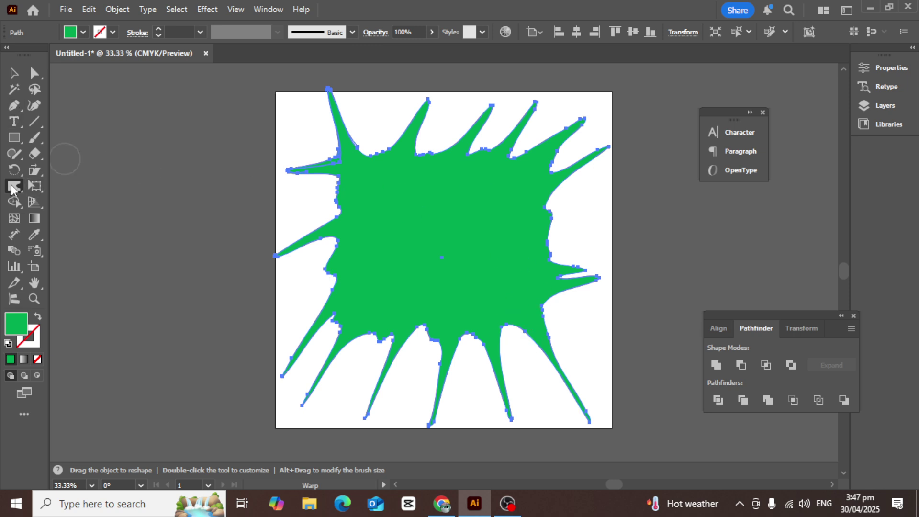
Reset the Warp tool options to their defaults and warp the green shape's right edge with a few strokes
{"action": "double_click", "coordinate": [13, 187]}
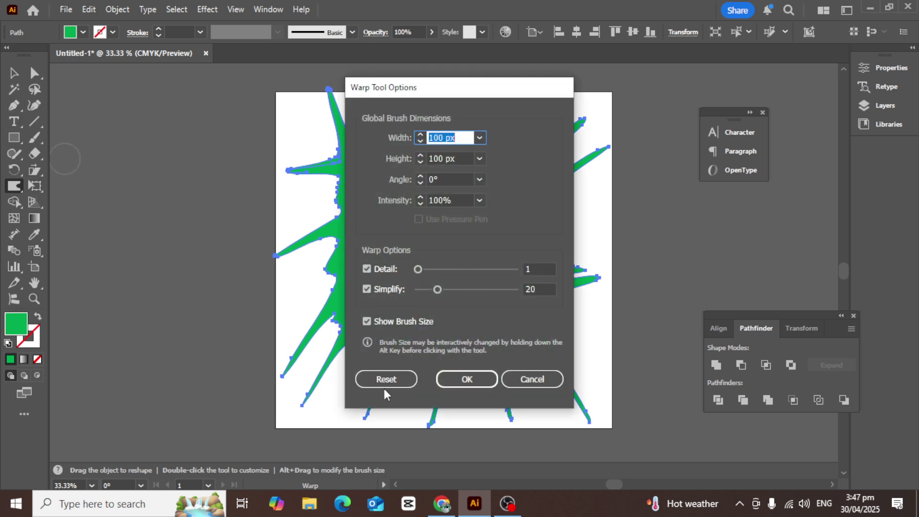
{"action": "left_click", "coordinate": [391, 379]}
{"action": "left_click", "coordinate": [468, 378]}
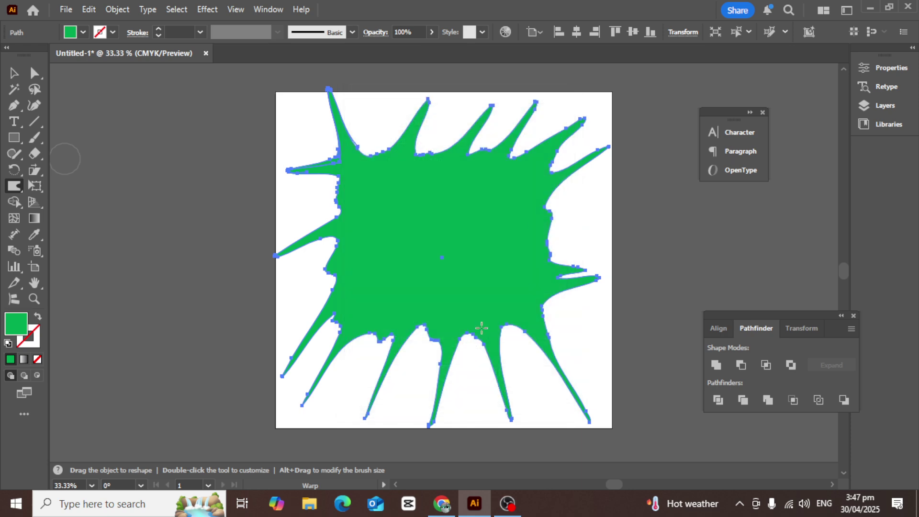
{"action": "mouse_move", "coordinate": [570, 217]}
{"action": "left_mouse_down"}
{"action": "mouse_move", "coordinate": [558, 240]}
{"action": "mouse_move", "coordinate": [501, 248]}
{"action": "left_mouse_up"}
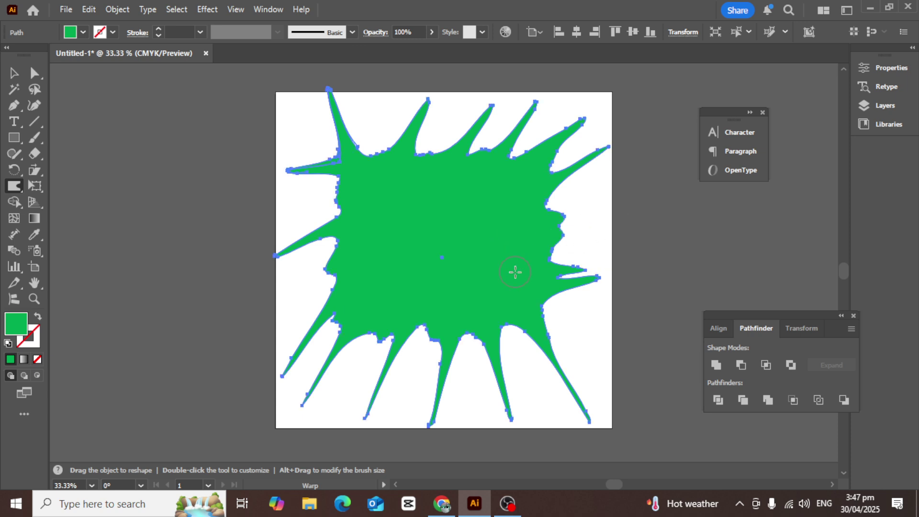
{"action": "left_click_drag", "start_coordinate": [558, 296], "coordinate": [615, 330]}
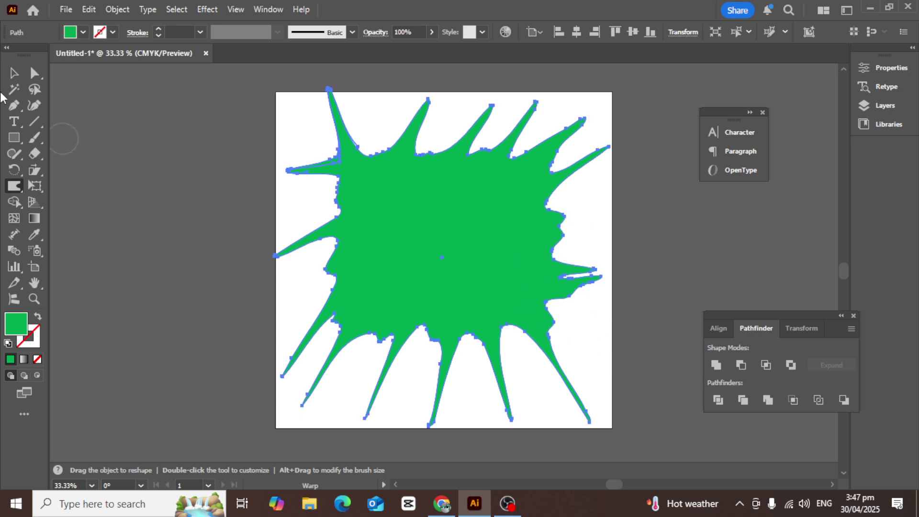
Delete the spiky green shape and draw a new green rectangle in the middle of the artboard
{"action": "key", "text": "v"}
{"action": "left_click", "coordinate": [326, 193]}
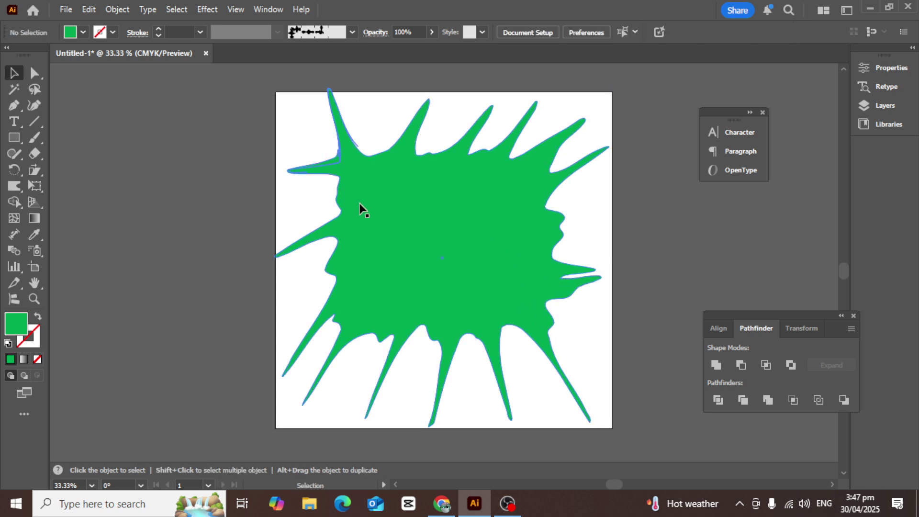
{"action": "key", "text": "ctrl+a"}
{"action": "key", "text": "backslash"}
{"action": "key", "text": "Delete"}
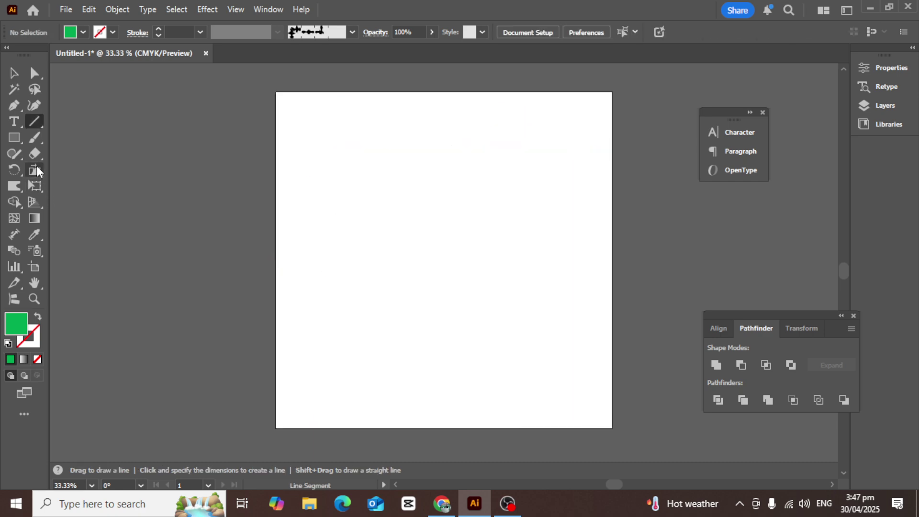
{"action": "left_click", "coordinate": [16, 138]}
{"action": "left_click_drag", "start_coordinate": [345, 166], "coordinate": [560, 305]}
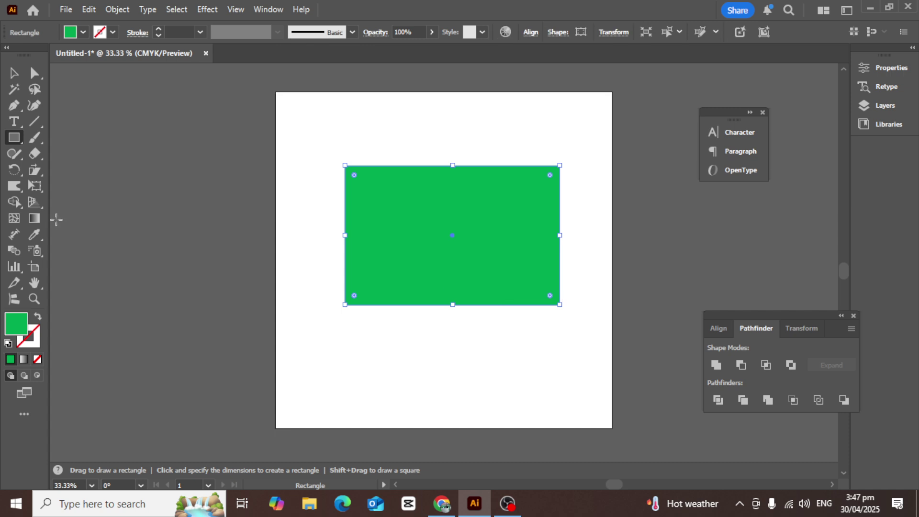
Twirl spirals into the green rectangle's left edge, both bottom corners and right edge with the Twirl tool, and deselect it
{"action": "left_click", "coordinate": [23, 184]}
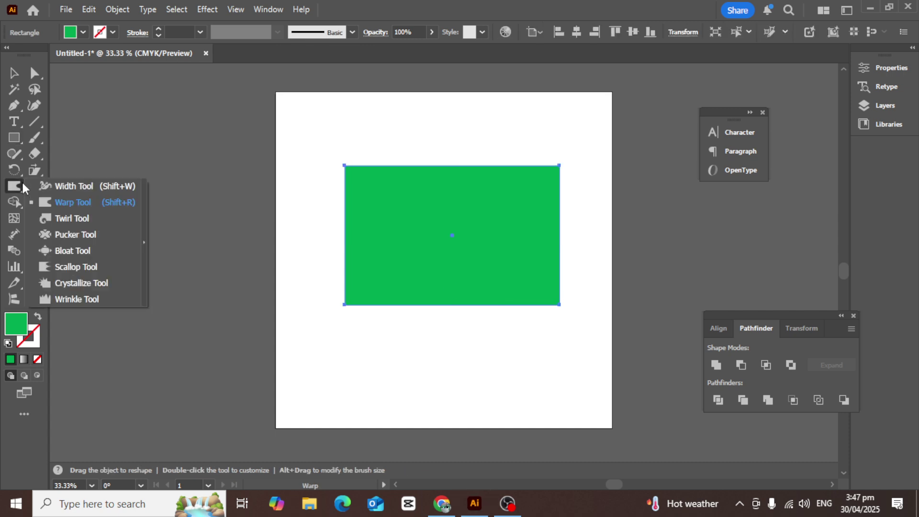
{"action": "left_click", "coordinate": [63, 220]}
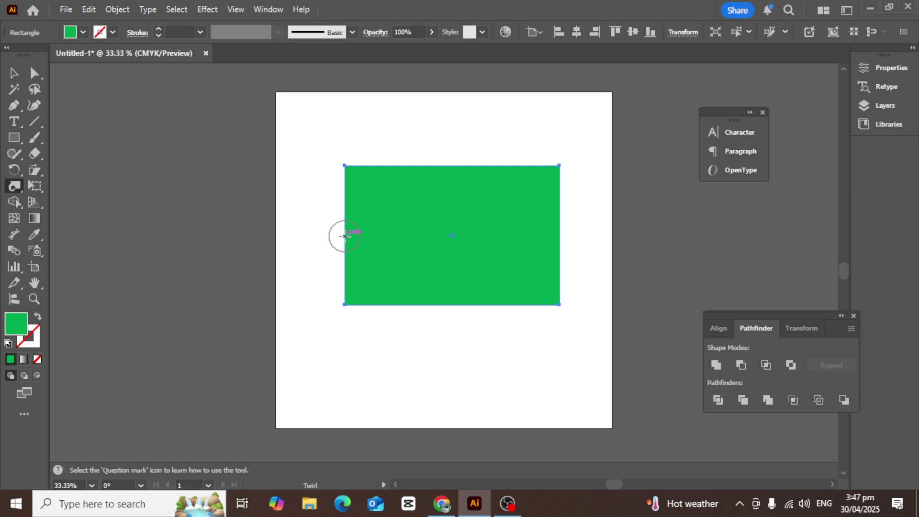
{"action": "left_click_drag", "start_coordinate": [344, 235], "coordinate": [345, 235]}
{"action": "left_click_drag", "start_coordinate": [348, 301], "coordinate": [347, 301]}
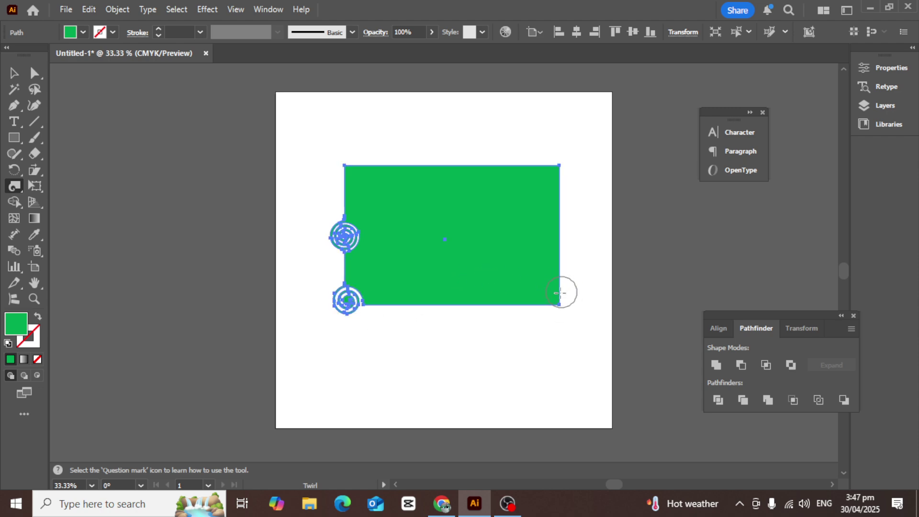
{"action": "left_click_drag", "start_coordinate": [561, 292], "coordinate": [558, 294]}
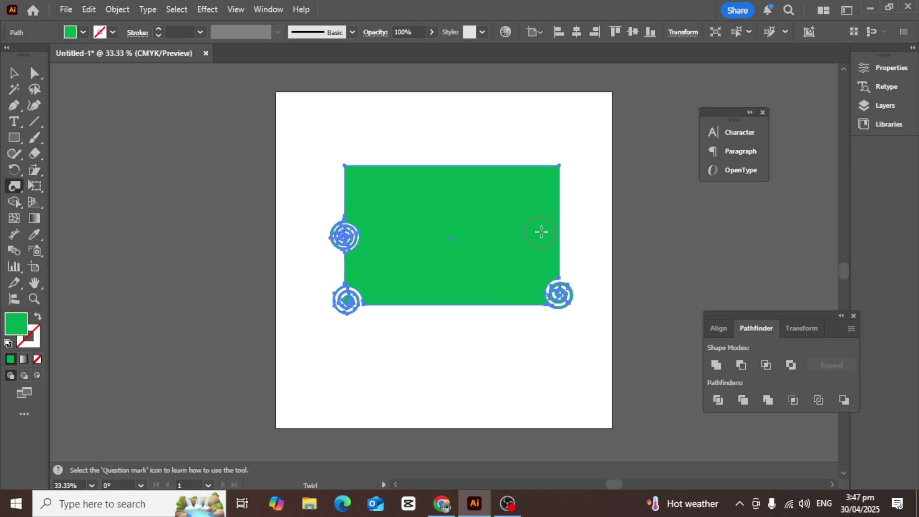
{"action": "left_click_drag", "start_coordinate": [551, 228], "coordinate": [551, 228]}
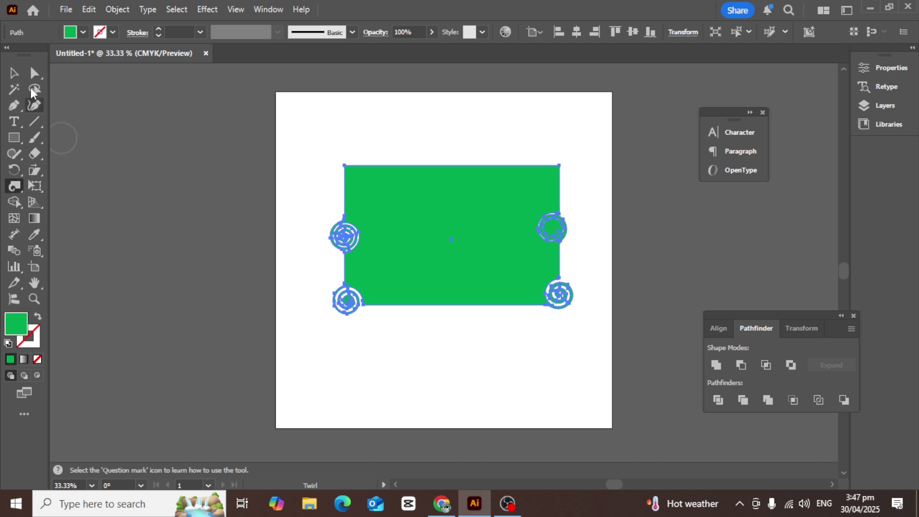
{"action": "left_click", "coordinate": [15, 76]}
{"action": "left_click", "coordinate": [285, 105]}
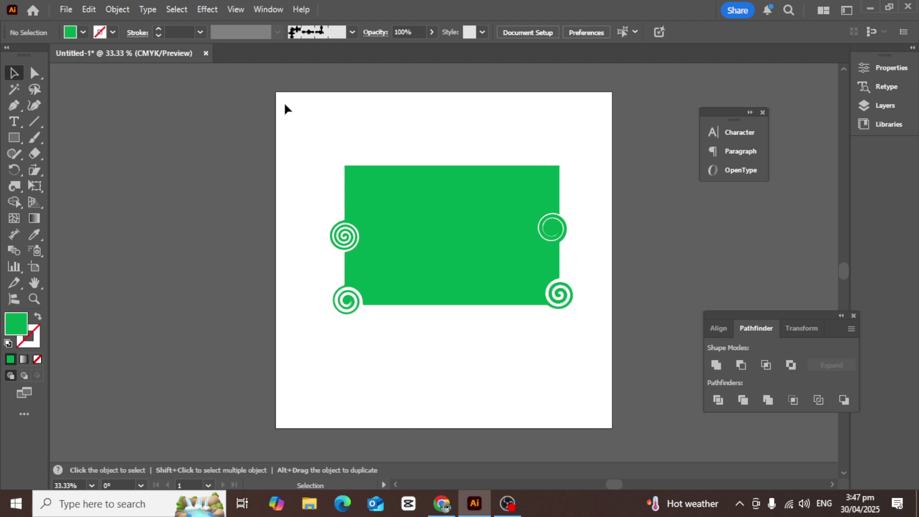
Pull curling, vine-like swirls out of the green shape's top, bottom and left edges with long Twirl tool strokes
{"action": "left_click", "coordinate": [14, 186]}
{"action": "mouse_move", "coordinate": [360, 177]}
{"action": "left_mouse_down"}
{"action": "mouse_move", "coordinate": [372, 133]}
{"action": "mouse_move", "coordinate": [406, 143]}
{"action": "mouse_move", "coordinate": [457, 133]}
{"action": "left_mouse_up"}
{"action": "mouse_move", "coordinate": [414, 163]}
{"action": "left_mouse_down"}
{"action": "mouse_move", "coordinate": [513, 139]}
{"action": "mouse_move", "coordinate": [519, 124]}
{"action": "mouse_move", "coordinate": [521, 144]}
{"action": "left_mouse_up"}
{"action": "mouse_move", "coordinate": [532, 178]}
{"action": "left_mouse_down"}
{"action": "mouse_move", "coordinate": [550, 92]}
{"action": "mouse_move", "coordinate": [589, 127]}
{"action": "mouse_move", "coordinate": [569, 153]}
{"action": "left_mouse_up"}
{"action": "left_click_drag", "start_coordinate": [552, 185], "coordinate": [553, 187]}
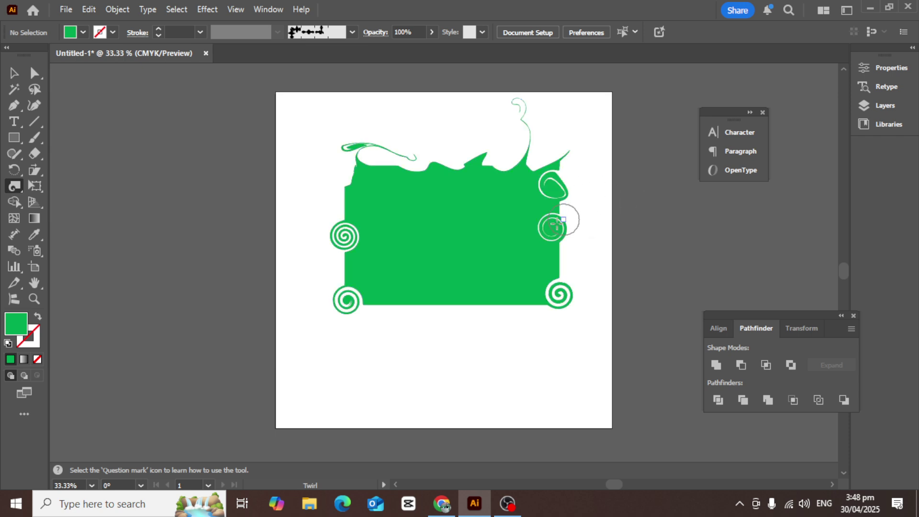
{"action": "mouse_move", "coordinate": [449, 304]}
{"action": "left_mouse_down"}
{"action": "mouse_move", "coordinate": [503, 295]}
{"action": "mouse_move", "coordinate": [512, 317]}
{"action": "mouse_move", "coordinate": [554, 351]}
{"action": "mouse_move", "coordinate": [543, 365]}
{"action": "mouse_move", "coordinate": [479, 376]}
{"action": "left_mouse_up"}
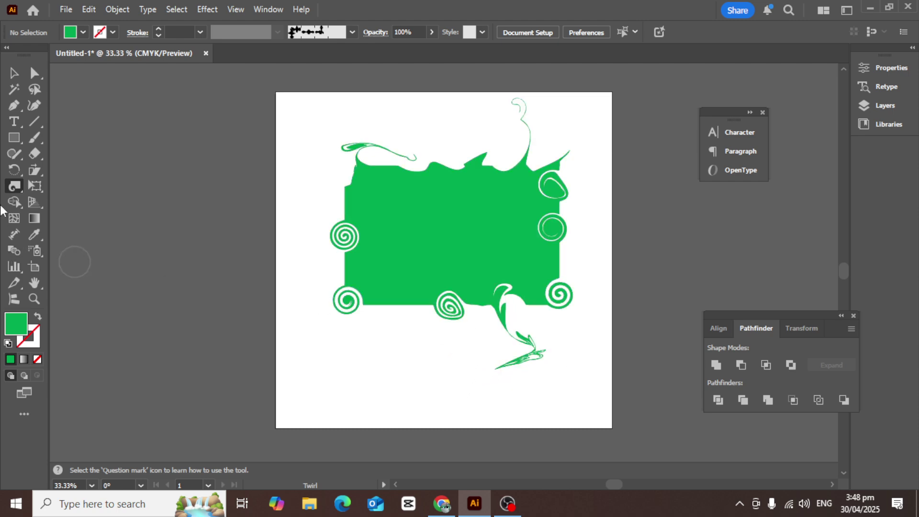
{"action": "mouse_move", "coordinate": [404, 302]}
{"action": "left_mouse_down"}
{"action": "mouse_move", "coordinate": [400, 319]}
{"action": "mouse_move", "coordinate": [424, 337]}
{"action": "mouse_move", "coordinate": [451, 396]}
{"action": "mouse_move", "coordinate": [388, 381]}
{"action": "left_mouse_up"}
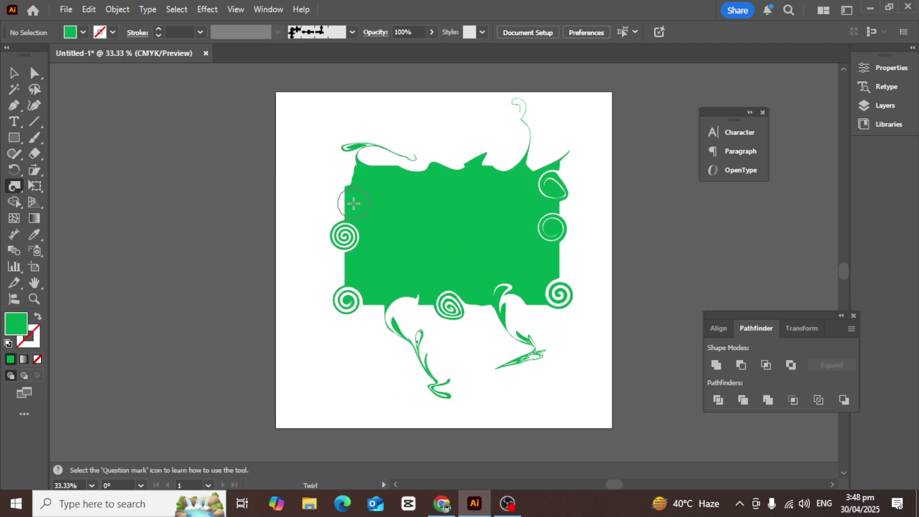
{"action": "mouse_move", "coordinate": [353, 201]}
{"action": "left_mouse_down"}
{"action": "mouse_move", "coordinate": [319, 176]}
{"action": "mouse_move", "coordinate": [310, 141]}
{"action": "mouse_move", "coordinate": [345, 112]}
{"action": "left_mouse_up"}
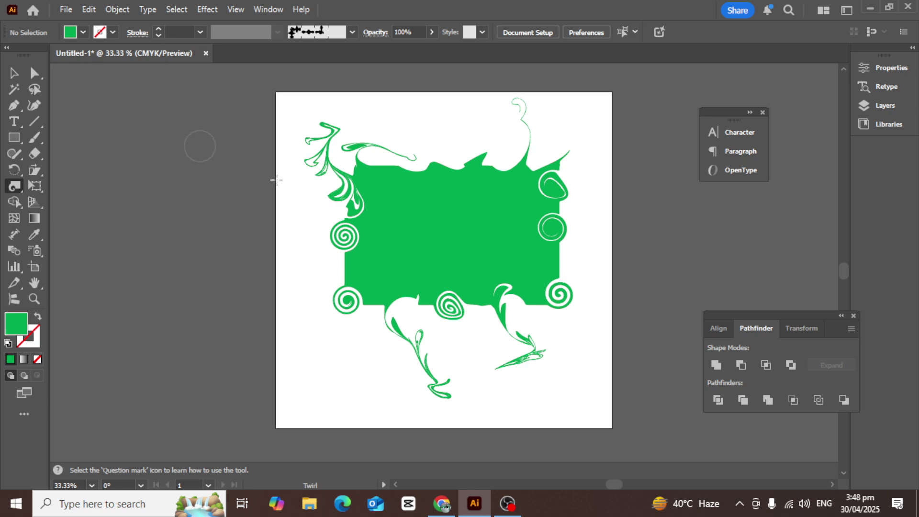
{"action": "mouse_move", "coordinate": [418, 184]}
{"action": "left_mouse_down"}
{"action": "mouse_move", "coordinate": [454, 163]}
{"action": "mouse_move", "coordinate": [464, 143]}
{"action": "mouse_move", "coordinate": [421, 129]}
{"action": "mouse_move", "coordinate": [445, 136]}
{"action": "mouse_move", "coordinate": [449, 171]}
{"action": "mouse_move", "coordinate": [479, 170]}
{"action": "mouse_move", "coordinate": [553, 121]}
{"action": "left_mouse_up"}
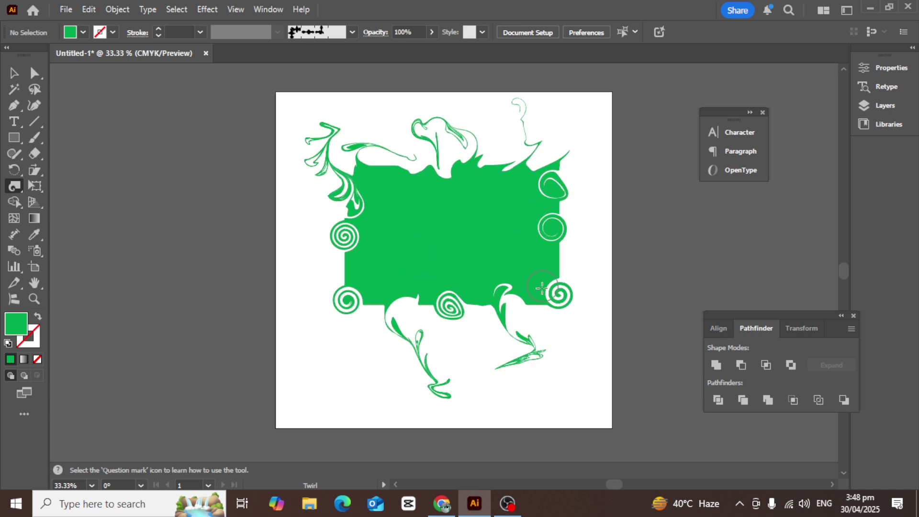
{"action": "mouse_move", "coordinate": [422, 296]}
{"action": "left_mouse_down"}
{"action": "mouse_move", "coordinate": [410, 294]}
{"action": "mouse_move", "coordinate": [428, 335]}
{"action": "mouse_move", "coordinate": [381, 359]}
{"action": "mouse_move", "coordinate": [400, 367]}
{"action": "mouse_move", "coordinate": [355, 264]}
{"action": "left_mouse_up"}
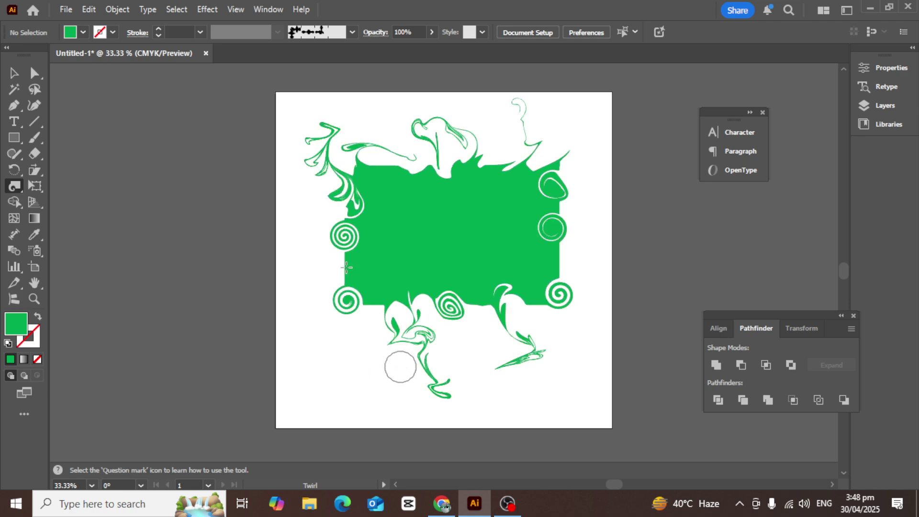
Delete the twirled green shape and draw a new green rectangle in the middle of the artboard
{"action": "left_click", "coordinate": [14, 73]}
{"action": "left_click", "coordinate": [432, 256]}
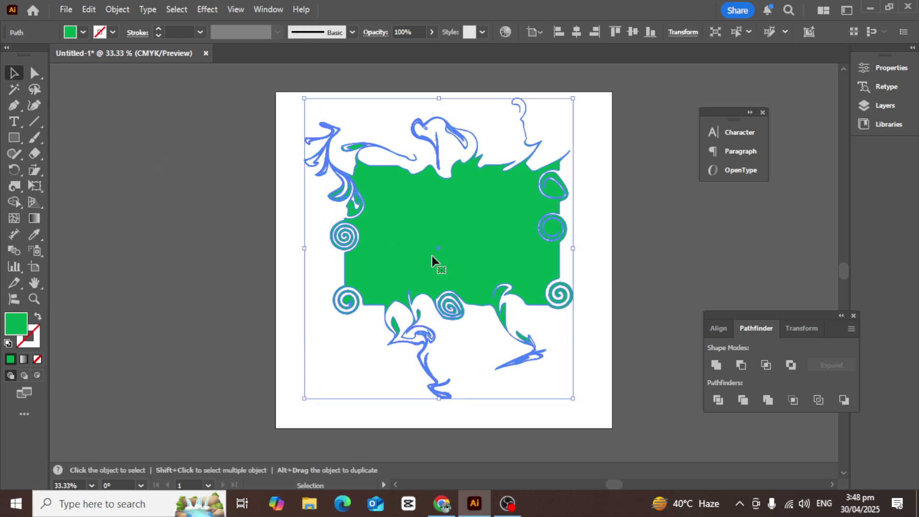
{"action": "key", "text": "Delete"}
{"action": "left_click", "coordinate": [14, 137]}
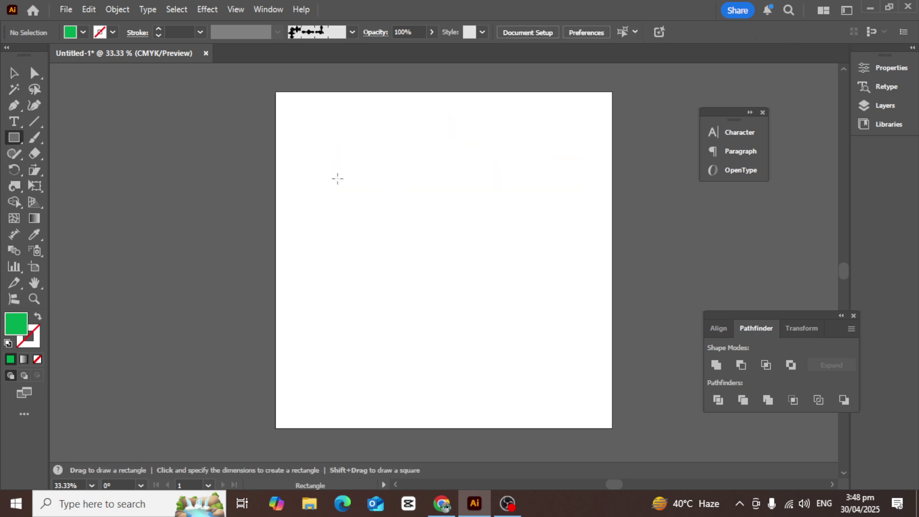
{"action": "left_click_drag", "start_coordinate": [333, 179], "coordinate": [560, 319]}
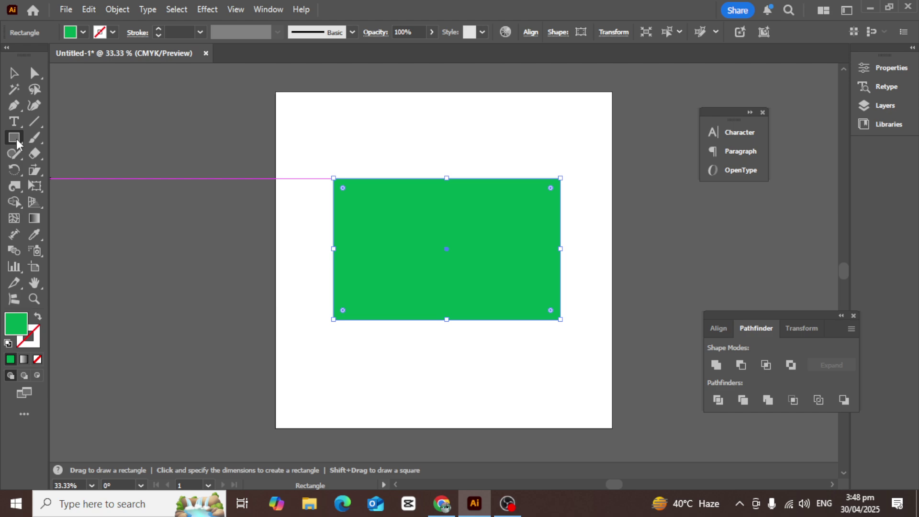
Roughen all edges of the green rectangle into fine spikes with the Crystallize tool and deselect it
{"action": "left_click", "coordinate": [14, 188]}
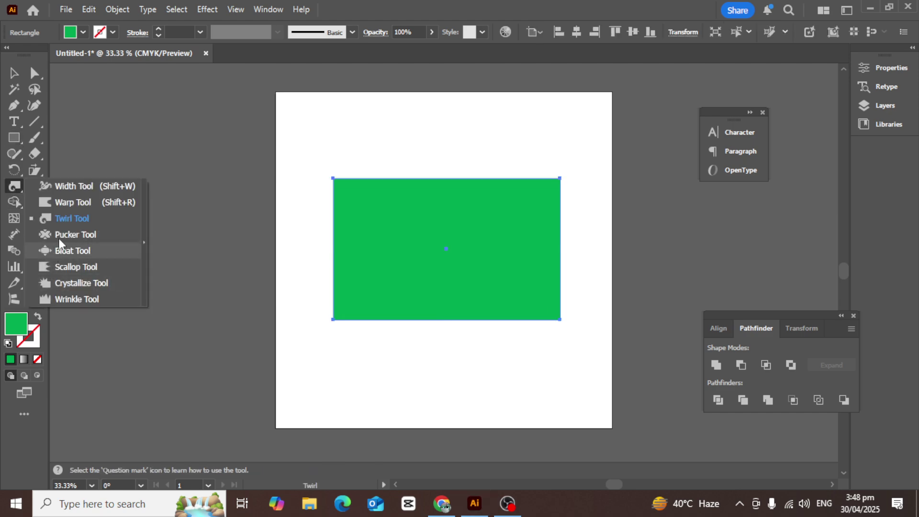
{"action": "left_click", "coordinate": [67, 284]}
{"action": "mouse_move", "coordinate": [344, 181]}
{"action": "left_mouse_down"}
{"action": "mouse_move", "coordinate": [338, 137]}
{"action": "mouse_move", "coordinate": [351, 199]}
{"action": "mouse_move", "coordinate": [359, 146]}
{"action": "mouse_move", "coordinate": [369, 197]}
{"action": "mouse_move", "coordinate": [384, 154]}
{"action": "mouse_move", "coordinate": [390, 186]}
{"action": "mouse_move", "coordinate": [423, 167]}
{"action": "mouse_move", "coordinate": [456, 178]}
{"action": "mouse_move", "coordinate": [523, 154]}
{"action": "mouse_move", "coordinate": [572, 191]}
{"action": "mouse_move", "coordinate": [553, 242]}
{"action": "mouse_move", "coordinate": [580, 261]}
{"action": "mouse_move", "coordinate": [558, 314]}
{"action": "mouse_move", "coordinate": [570, 324]}
{"action": "mouse_move", "coordinate": [484, 322]}
{"action": "mouse_move", "coordinate": [436, 338]}
{"action": "mouse_move", "coordinate": [457, 326]}
{"action": "mouse_move", "coordinate": [459, 344]}
{"action": "mouse_move", "coordinate": [412, 345]}
{"action": "mouse_move", "coordinate": [387, 322]}
{"action": "mouse_move", "coordinate": [342, 321]}
{"action": "mouse_move", "coordinate": [324, 337]}
{"action": "mouse_move", "coordinate": [343, 247]}
{"action": "mouse_move", "coordinate": [329, 225]}
{"action": "mouse_move", "coordinate": [333, 195]}
{"action": "mouse_move", "coordinate": [361, 174]}
{"action": "mouse_move", "coordinate": [448, 194]}
{"action": "mouse_move", "coordinate": [485, 188]}
{"action": "mouse_move", "coordinate": [536, 158]}
{"action": "mouse_move", "coordinate": [529, 185]}
{"action": "mouse_move", "coordinate": [565, 160]}
{"action": "left_mouse_up"}
{"action": "left_click", "coordinate": [13, 73]}
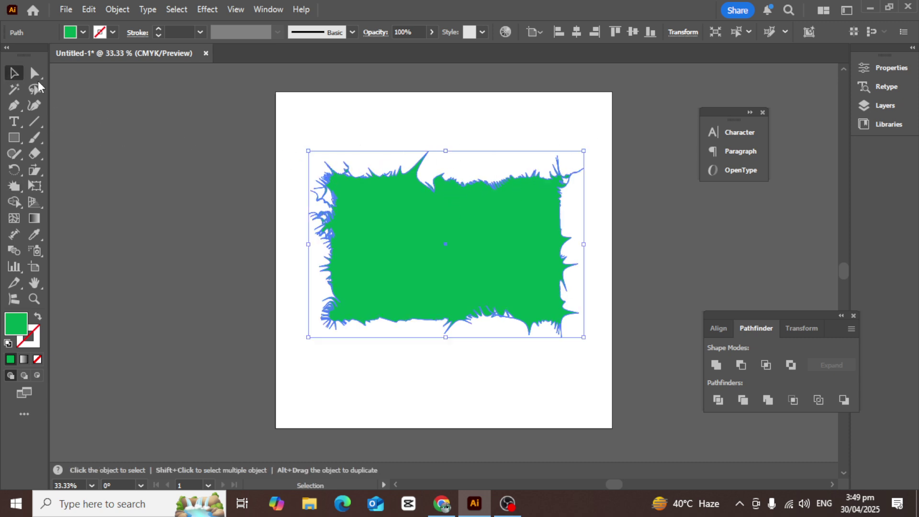
{"action": "left_click", "coordinate": [381, 125]}
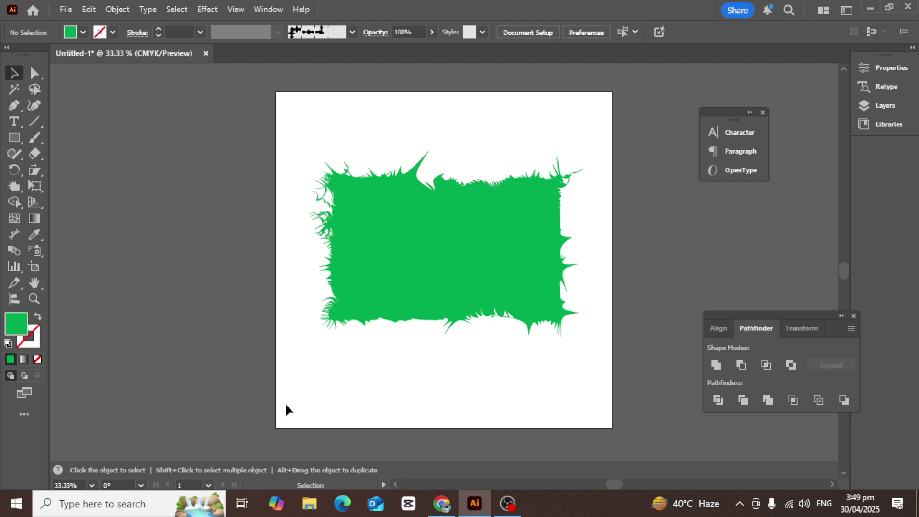
Delete the crystallized shape and draw a smaller green rectangle in the middle of the artboard
{"action": "mouse_move", "coordinate": [419, 233]}
{"action": "left_mouse_down"}
{"action": "mouse_move", "coordinate": [422, 251]}
{"action": "mouse_move", "coordinate": [414, 220]}
{"action": "left_mouse_up"}
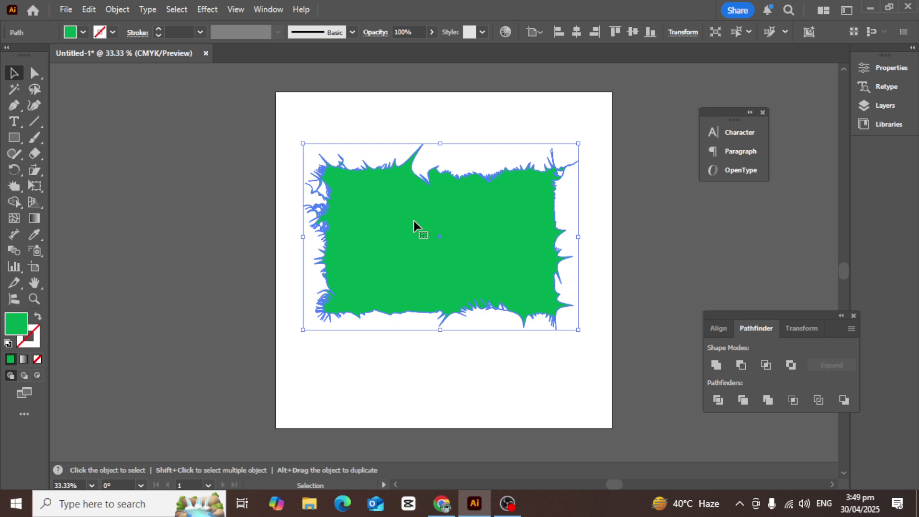
{"action": "key", "text": "Delete"}
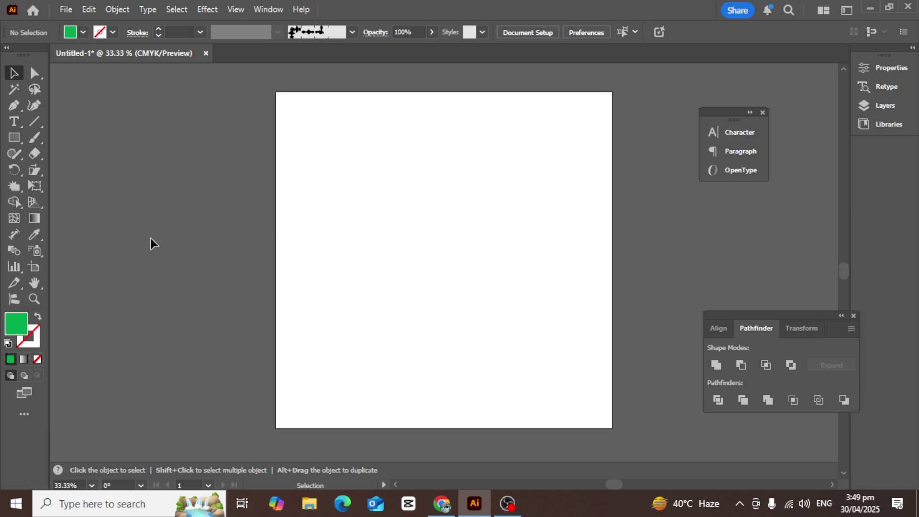
{"action": "left_click_drag", "start_coordinate": [15, 191], "coordinate": [13, 73]}
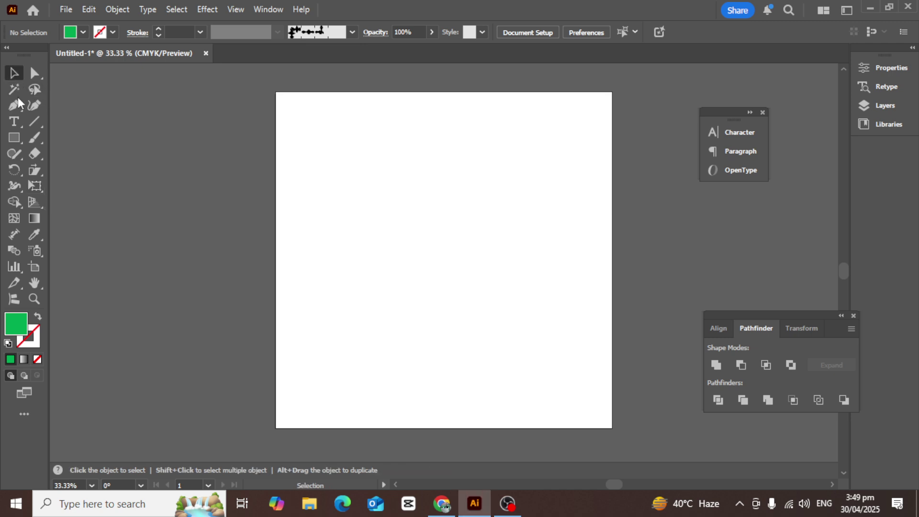
{"action": "left_click", "coordinate": [20, 142]}
{"action": "left_click_drag", "start_coordinate": [367, 192], "coordinate": [536, 322]}
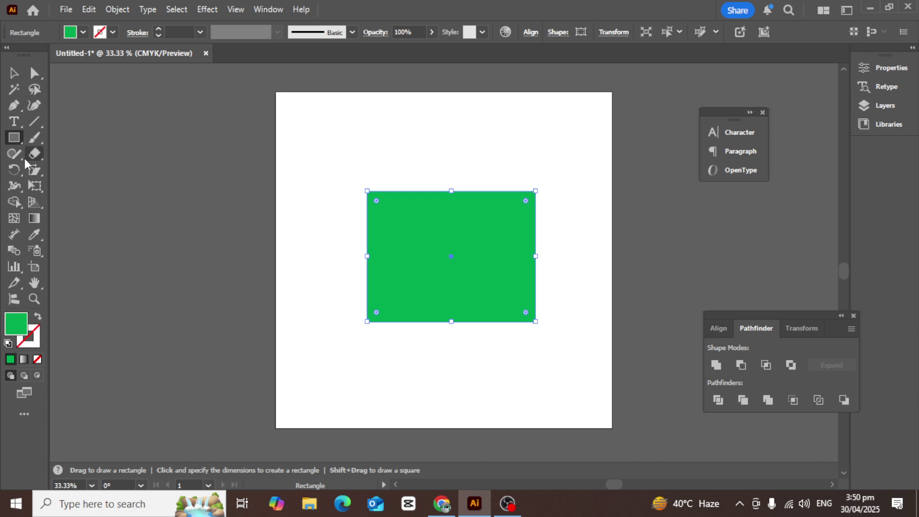
Enlarge the green rectangle slightly from its upper-left corner with Free Transform
{"action": "left_click", "coordinate": [34, 185]}
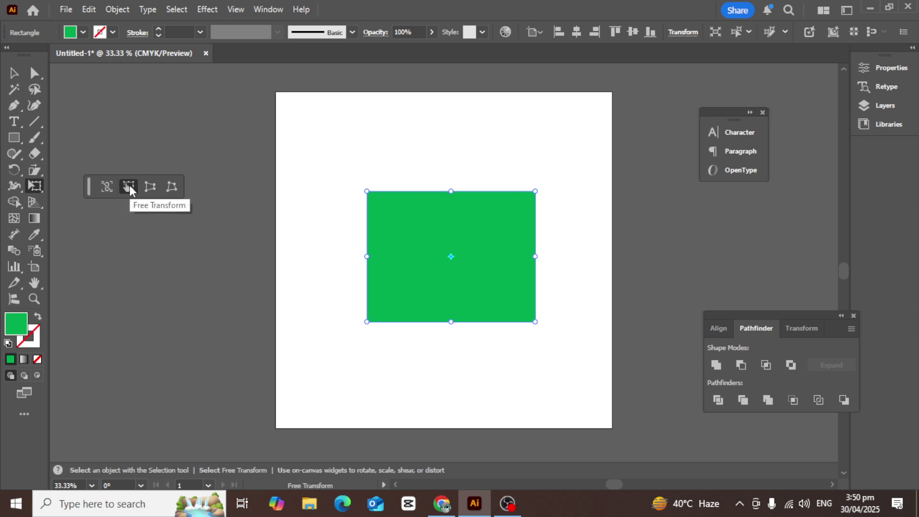
{"action": "mouse_move", "coordinate": [366, 191]}
{"action": "left_mouse_down"}
{"action": "mouse_move", "coordinate": [358, 150]}
{"action": "mouse_move", "coordinate": [371, 188]}
{"action": "mouse_move", "coordinate": [404, 210]}
{"action": "mouse_move", "coordinate": [340, 174]}
{"action": "mouse_move", "coordinate": [363, 187]}
{"action": "left_mouse_up"}
{"action": "key", "text": "ctrl+z"}
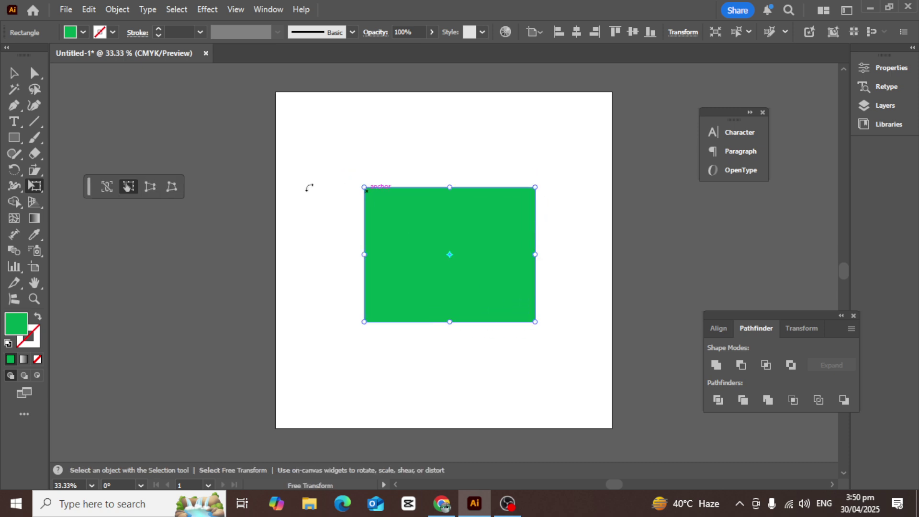
Try Perspective Distort on the rectangle's upper-left corner and Free Distort on its upper-right corner, and undo both distortions
{"action": "left_click", "coordinate": [150, 187]}
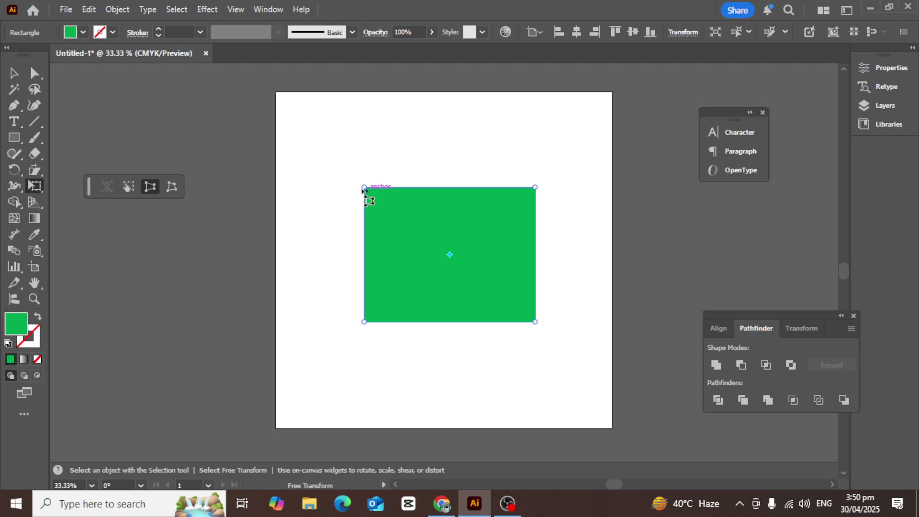
{"action": "left_click_drag", "start_coordinate": [363, 188], "coordinate": [371, 131]}
{"action": "left_click", "coordinate": [171, 187]}
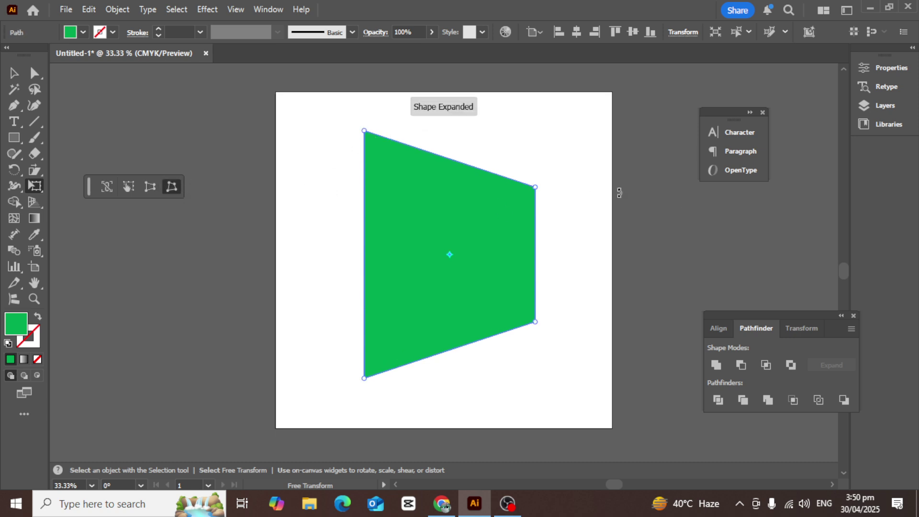
{"action": "left_click_drag", "start_coordinate": [535, 188], "coordinate": [480, 261]}
{"action": "key", "text": "ctrl+z"}
{"action": "key", "text": "ctrl+z"}
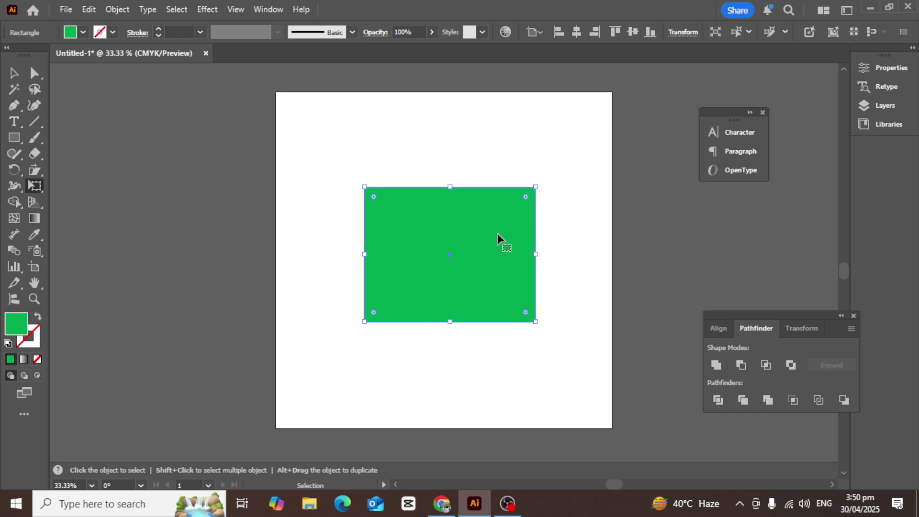
Add two Puppet Warp pins near the rectangle's top edge, raise its upper-right corner pin and reposition the upper pins to bend the top
{"action": "left_click", "coordinate": [34, 186]}
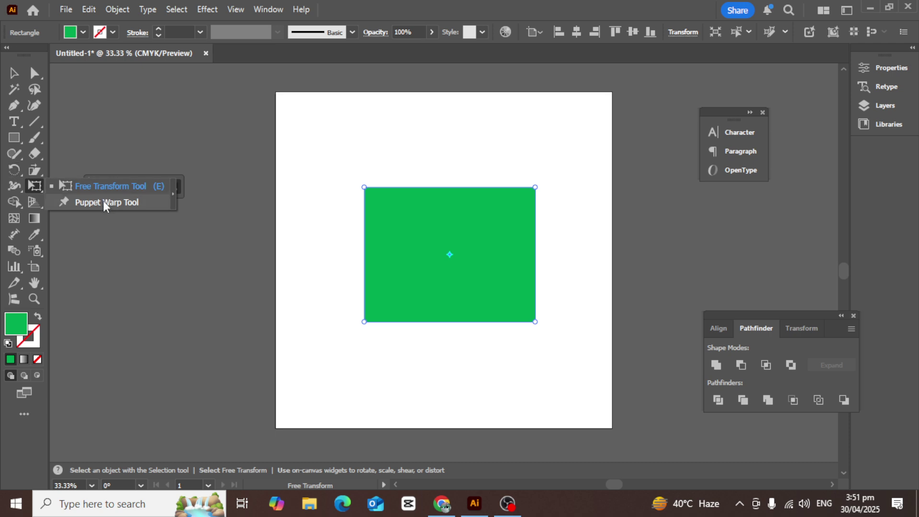
{"action": "left_click", "coordinate": [103, 201]}
{"action": "left_click", "coordinate": [407, 206]}
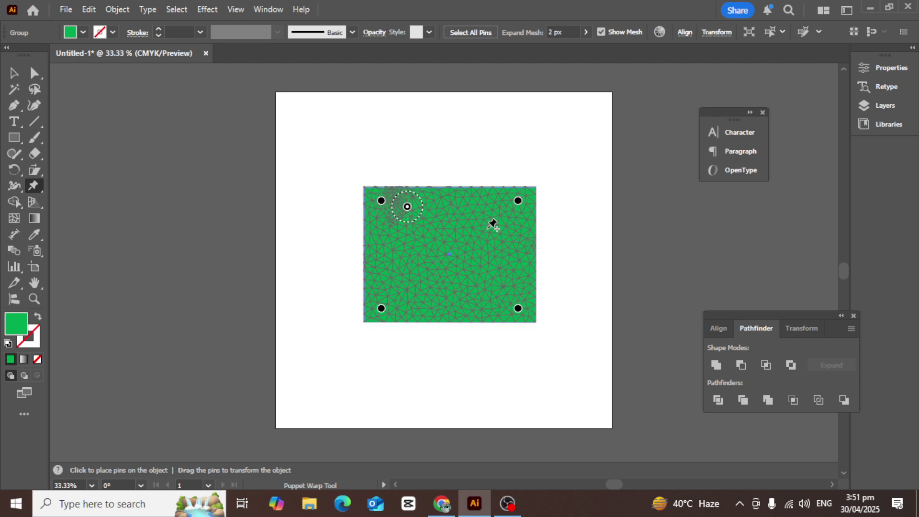
{"action": "left_click", "coordinate": [470, 209]}
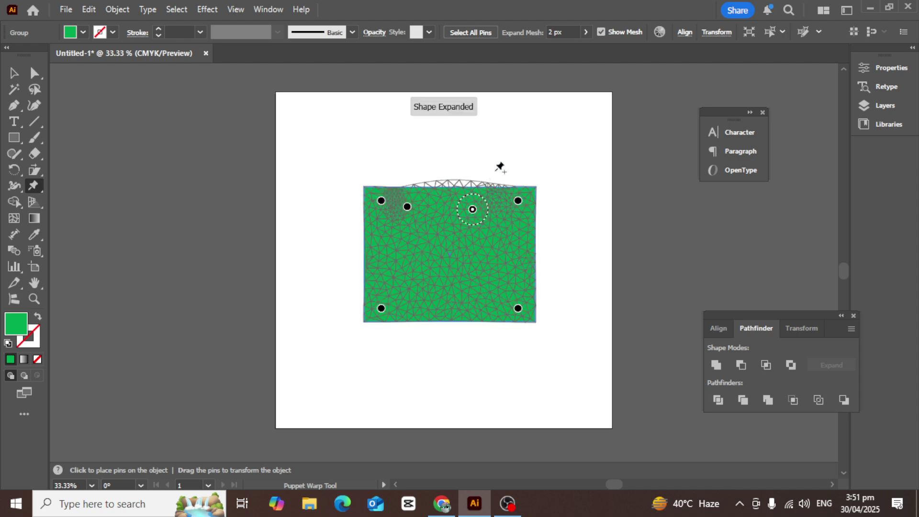
{"action": "left_click_drag", "start_coordinate": [518, 201], "coordinate": [522, 173]}
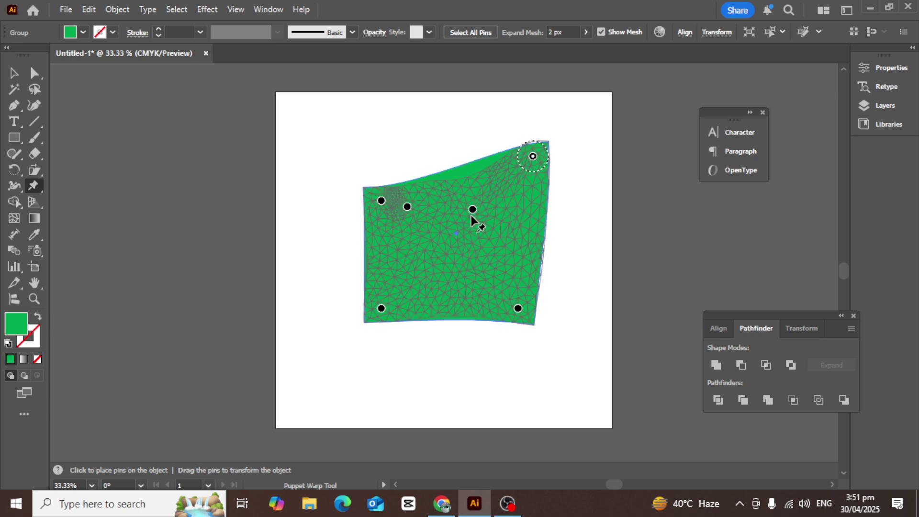
{"action": "left_click_drag", "start_coordinate": [473, 209], "coordinate": [377, 215]}
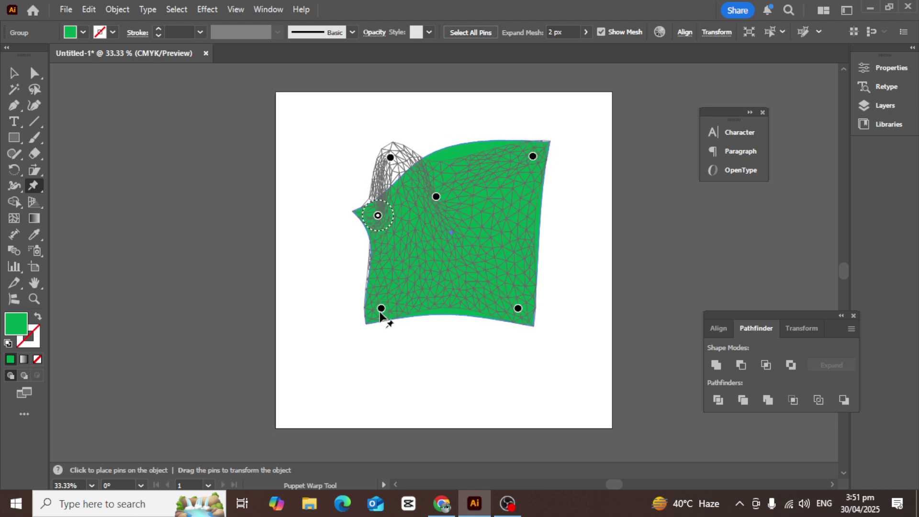
Shift both bottom pins inward, add and reposition two pins on the shape's right side, and move the upper-right pin inward
{"action": "left_click_drag", "start_coordinate": [381, 308], "coordinate": [409, 287]}
{"action": "left_click_drag", "start_coordinate": [518, 315], "coordinate": [522, 294]}
{"action": "left_click", "coordinate": [525, 223]}
{"action": "left_click_drag", "start_coordinate": [525, 223], "coordinate": [470, 225]}
{"action": "left_click", "coordinate": [527, 201]}
{"action": "left_click_drag", "start_coordinate": [523, 205], "coordinate": [570, 186]}
{"action": "left_click_drag", "start_coordinate": [532, 156], "coordinate": [501, 181]}
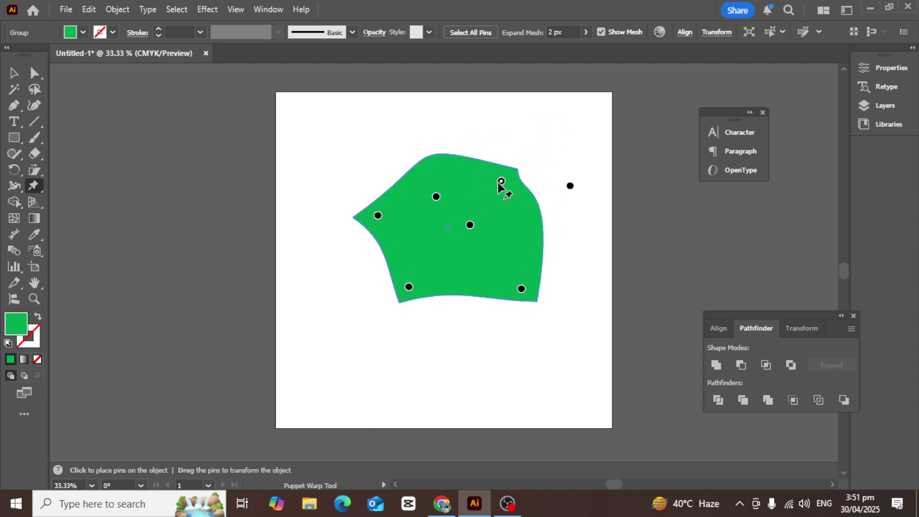
Move the middle pin up toward the shape's top edge and pull another pin down below the shape
{"action": "left_click", "coordinate": [469, 224]}
{"action": "key", "text": "Delete"}
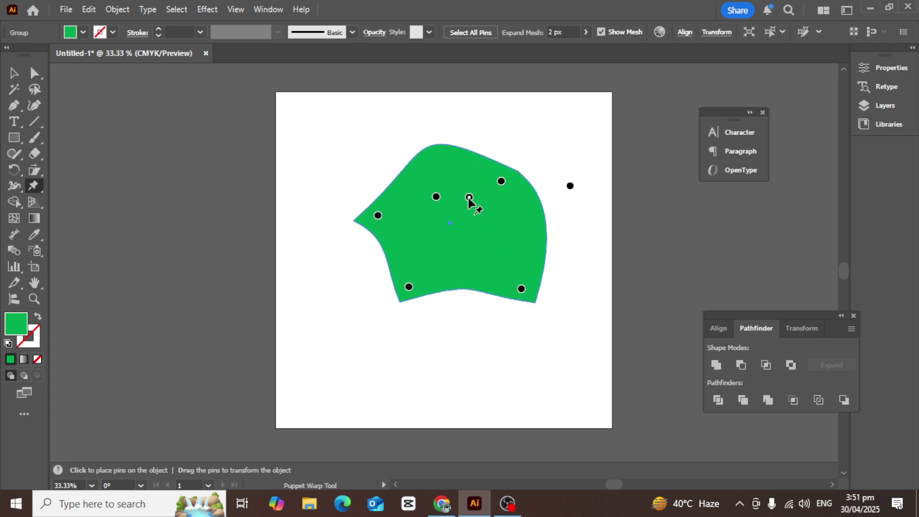
{"action": "left_click", "coordinate": [469, 197]}
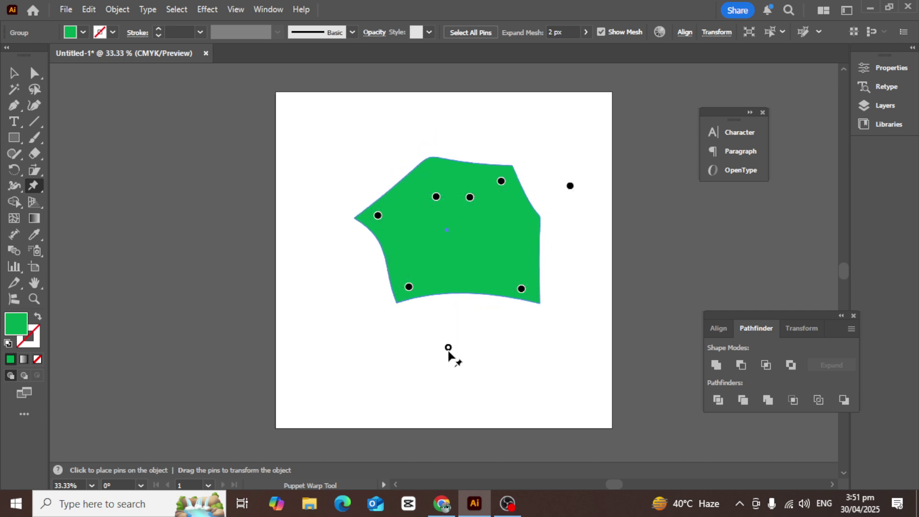
Pull the bottom middle Puppet Warp pin up into the shape and add a pin near the right side, shifting it outward
{"action": "left_click_drag", "start_coordinate": [447, 263], "coordinate": [444, 255]}
{"action": "left_click_drag", "start_coordinate": [514, 263], "coordinate": [555, 244]}
{"action": "left_click", "coordinate": [13, 73]}
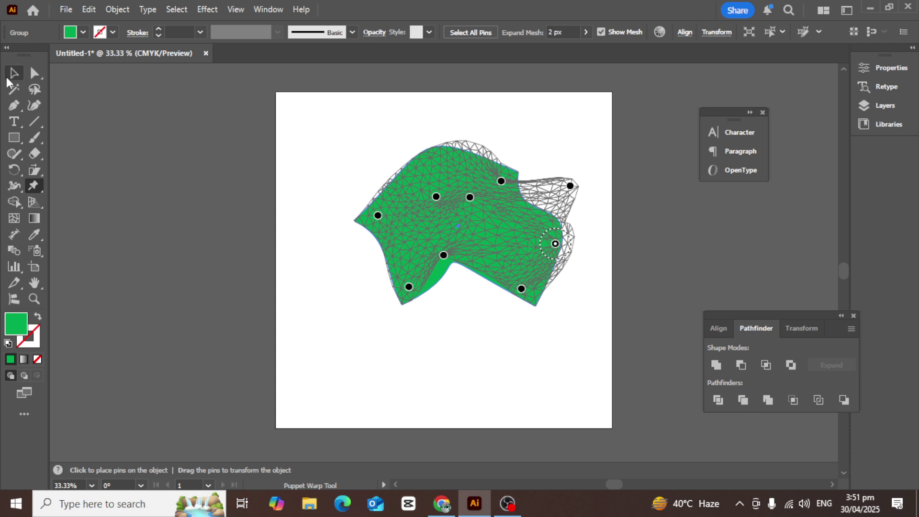
Delete the warped green shape to leave the artboard empty
{"action": "left_click_drag", "start_coordinate": [329, 125], "coordinate": [398, 184]}
{"action": "key", "text": "ctrl+a"}
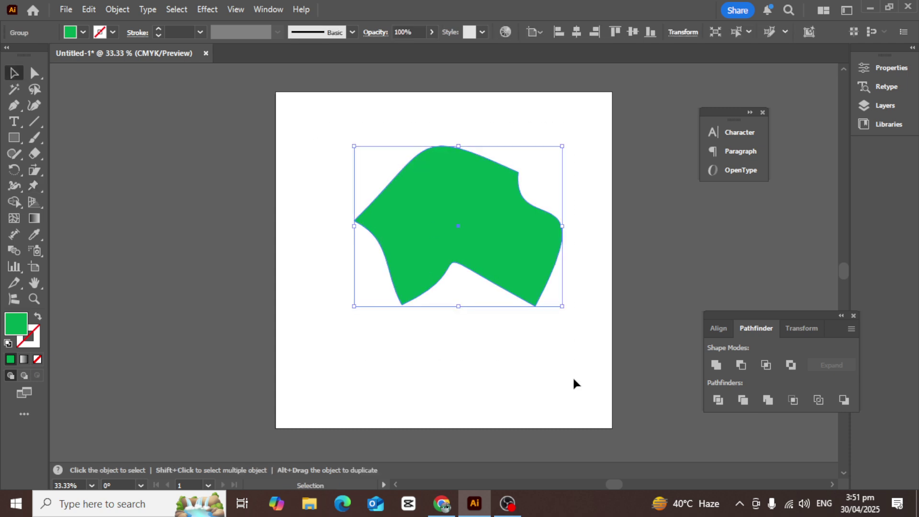
{"action": "key", "text": "Delete"}
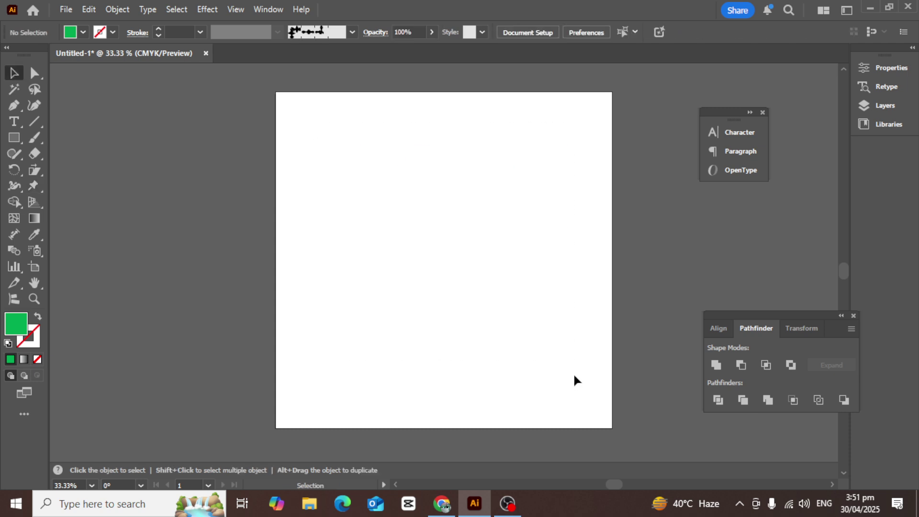
{"action": "left_click", "coordinate": [33, 186]}
{"action": "left_click", "coordinate": [93, 186]}
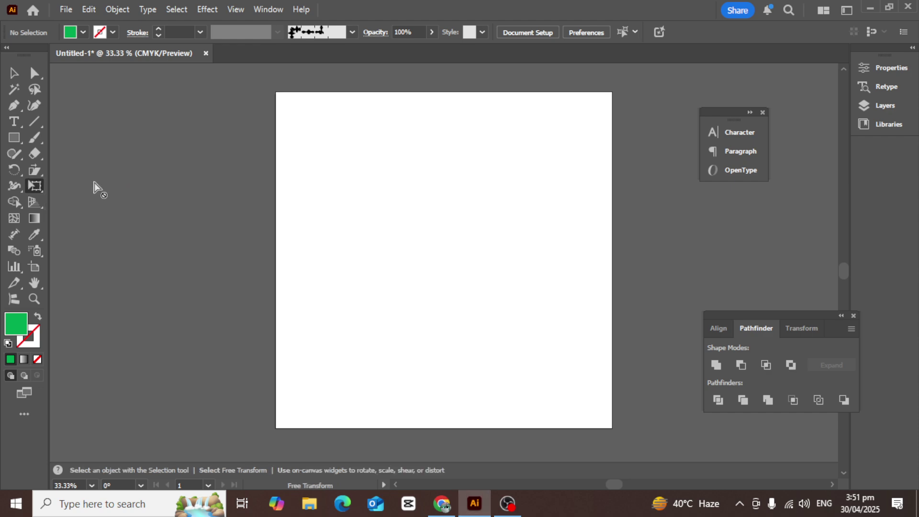
{"action": "left_click", "coordinate": [12, 201]}
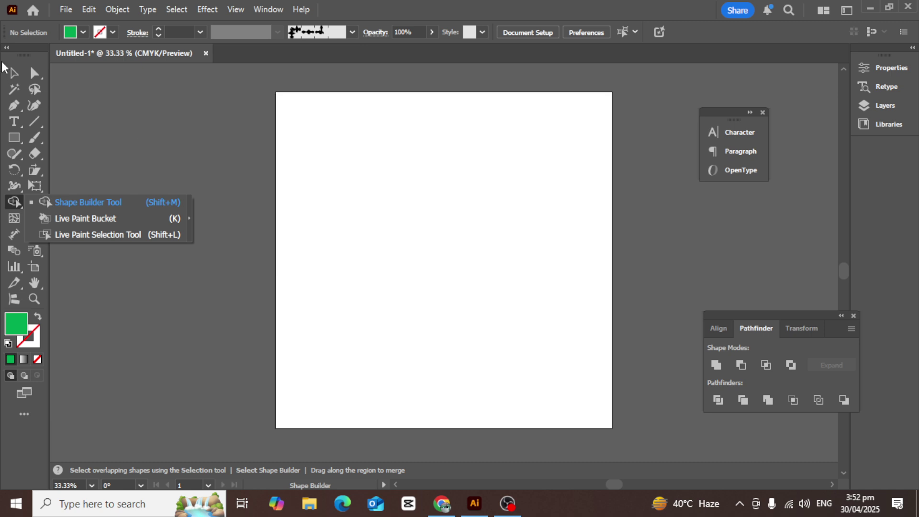
{"action": "left_click", "coordinate": [13, 72]}
Draw a green rectangle in the middle of the artboard, place a copy directly in front of it and fill the copy red
{"action": "left_click", "coordinate": [14, 138]}
{"action": "left_click_drag", "start_coordinate": [355, 175], "coordinate": [549, 325]}
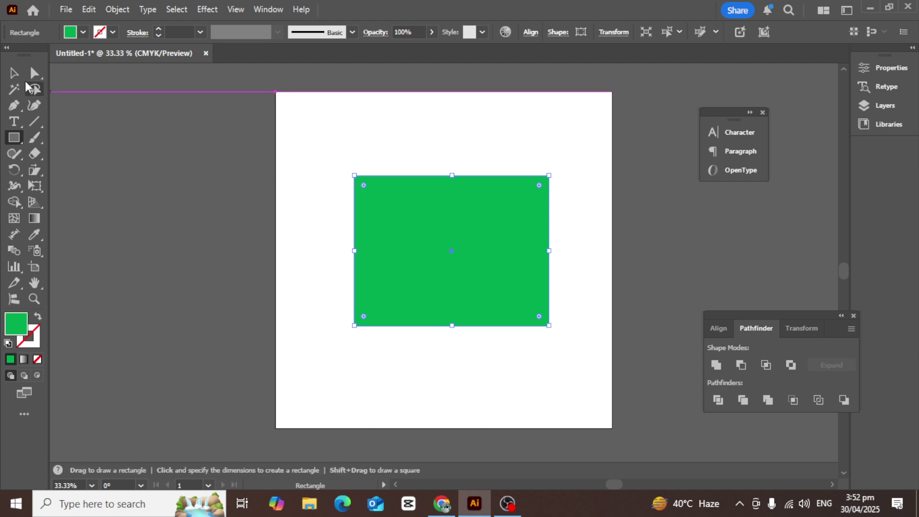
{"action": "left_click", "coordinate": [13, 73]}
{"action": "left_click", "coordinate": [83, 32]}
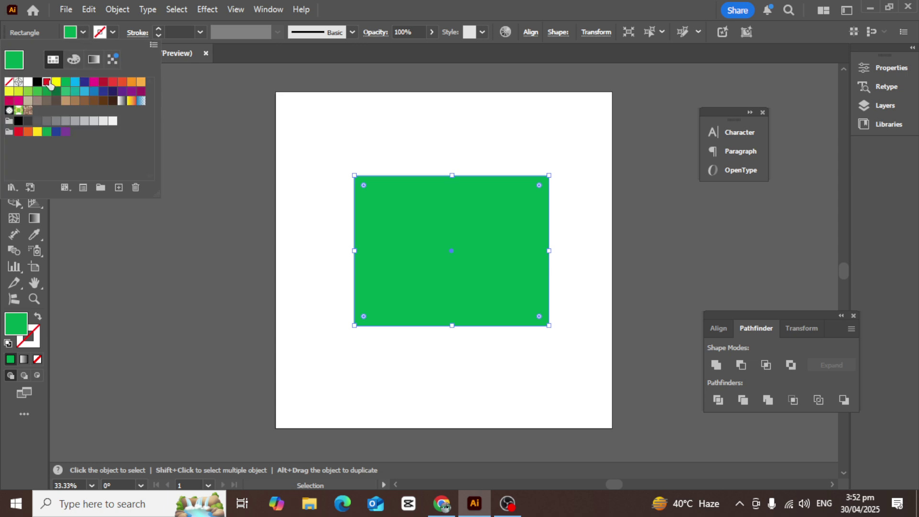
{"action": "left_click", "coordinate": [47, 82]}
Undo a trial move of the red rectangle and scale it down about its centre inside the green one
{"action": "left_click_drag", "start_coordinate": [489, 276], "coordinate": [515, 310]}
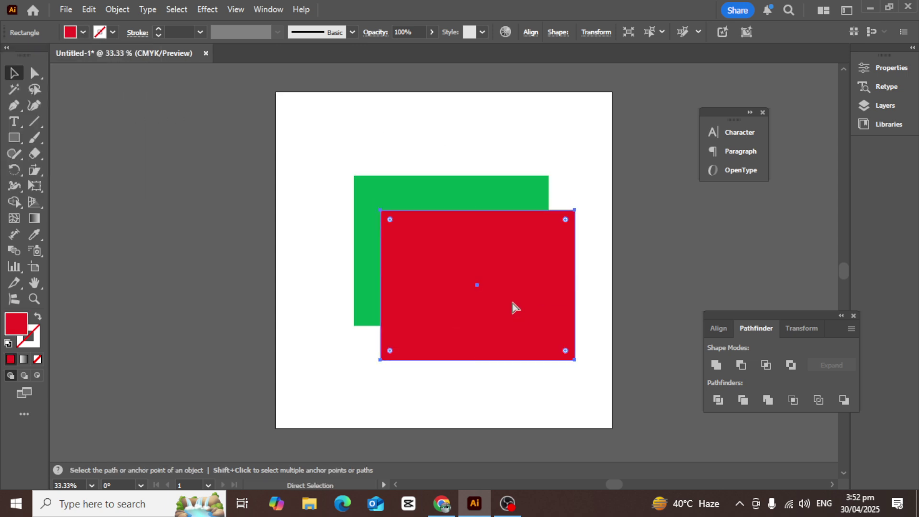
{"action": "key", "text": "ctrl+z"}
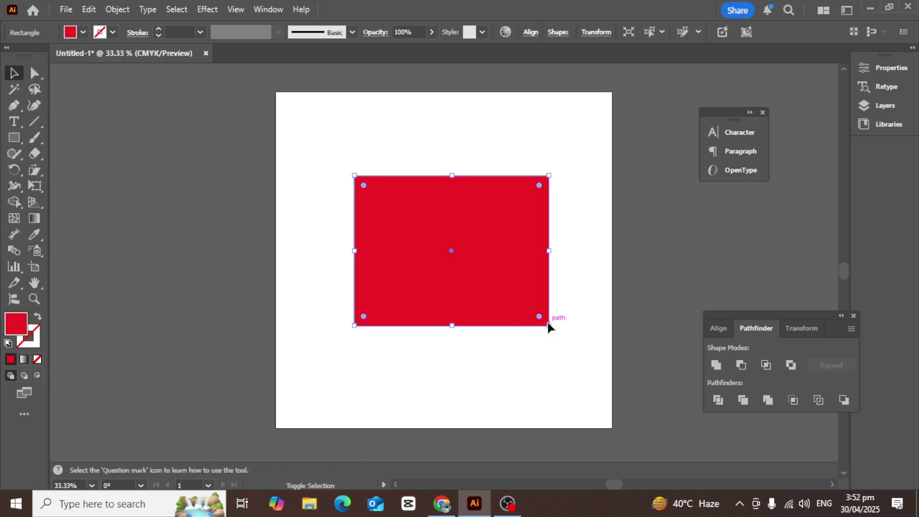
{"action": "left_click_drag", "start_coordinate": [549, 325], "coordinate": [519, 303]}
{"action": "left_click", "coordinate": [315, 170]}
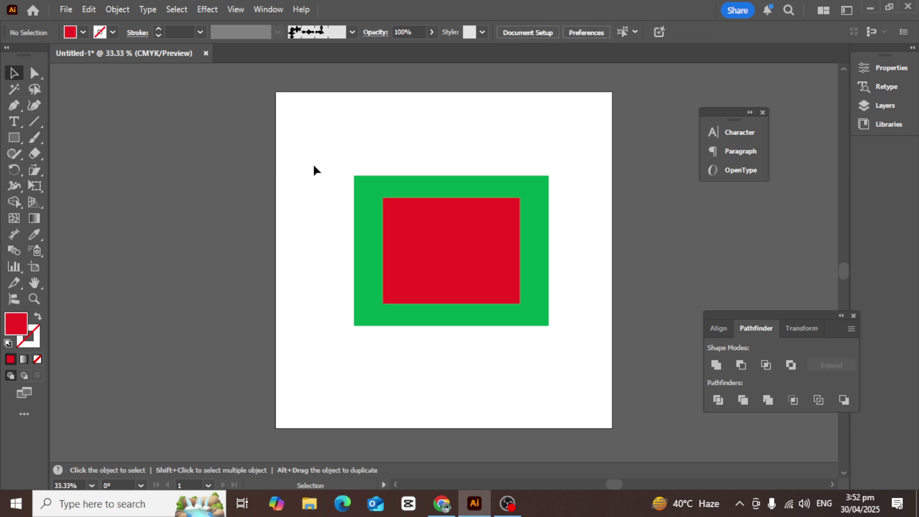
Try Minus Front on both rectangles to cut the red one out of the green one, and undo the cut
{"action": "left_click_drag", "start_coordinate": [385, 203], "coordinate": [581, 364]}
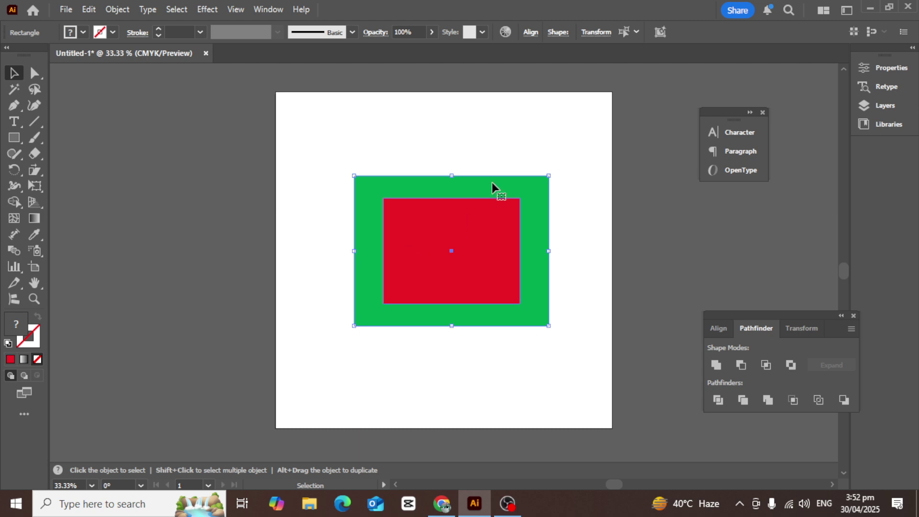
{"action": "left_click", "coordinate": [744, 367]}
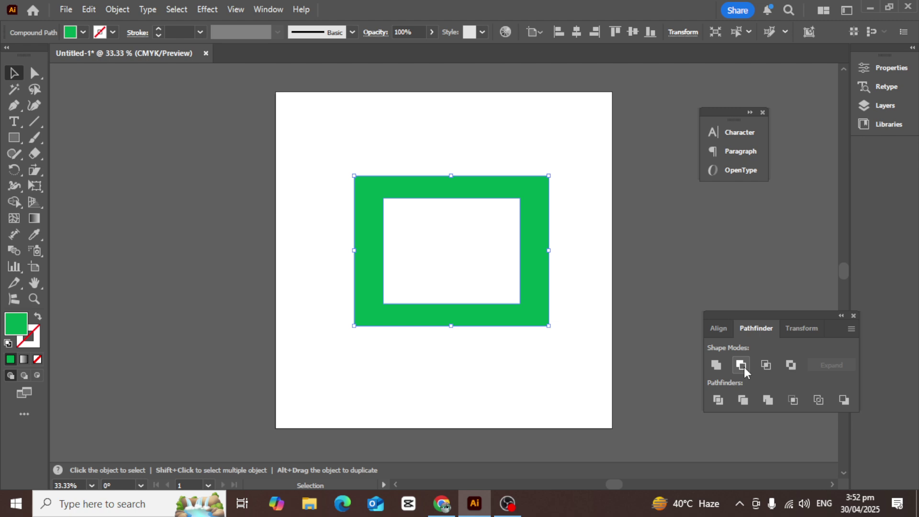
{"action": "key", "text": "ctrl+z"}
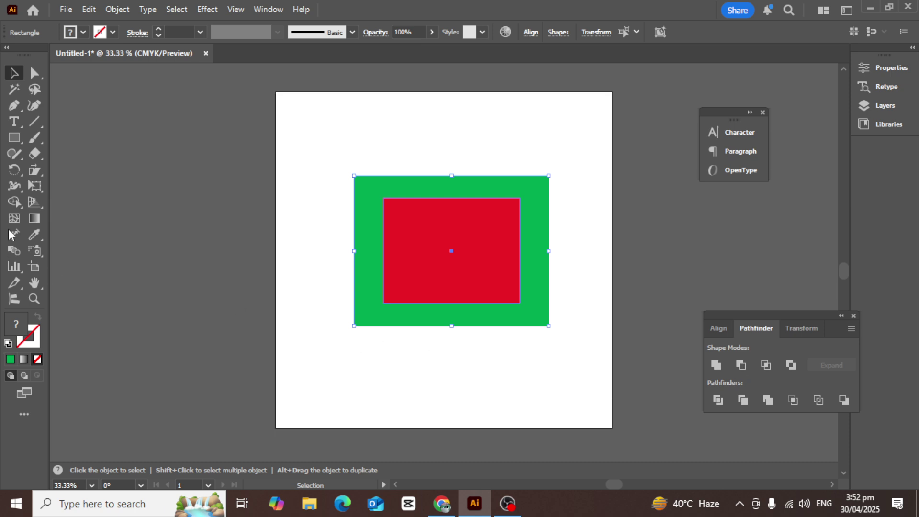
Try removing the inner red area from the green rectangle with the Shape Builder tool, and undo the removal
{"action": "left_click", "coordinate": [16, 205]}
{"action": "left_click", "coordinate": [16, 205]}
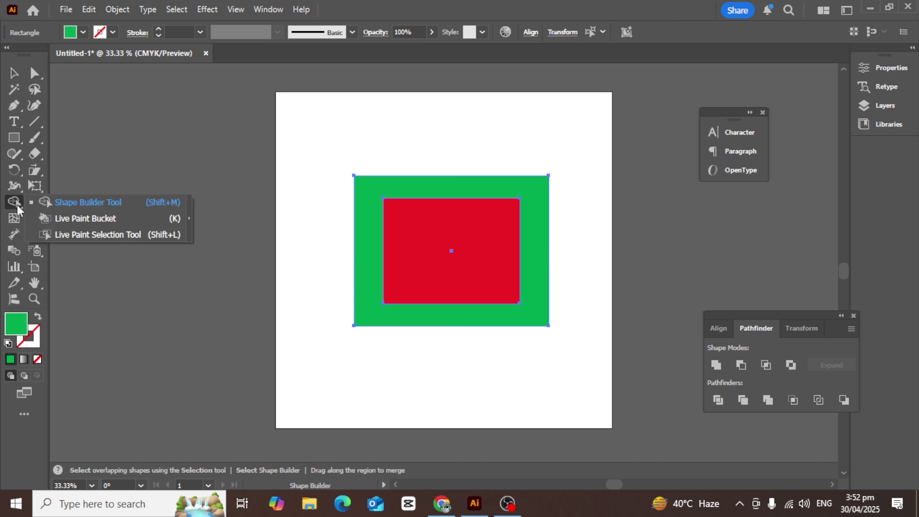
{"action": "left_click", "coordinate": [99, 204]}
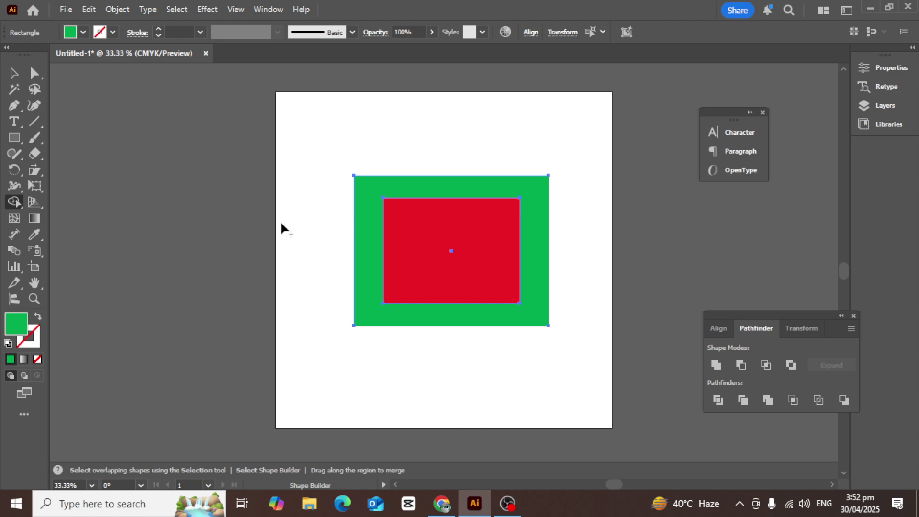
{"action": "key", "text": "alt"}
{"action": "left_click", "coordinate": [445, 233], "text": "alt"}
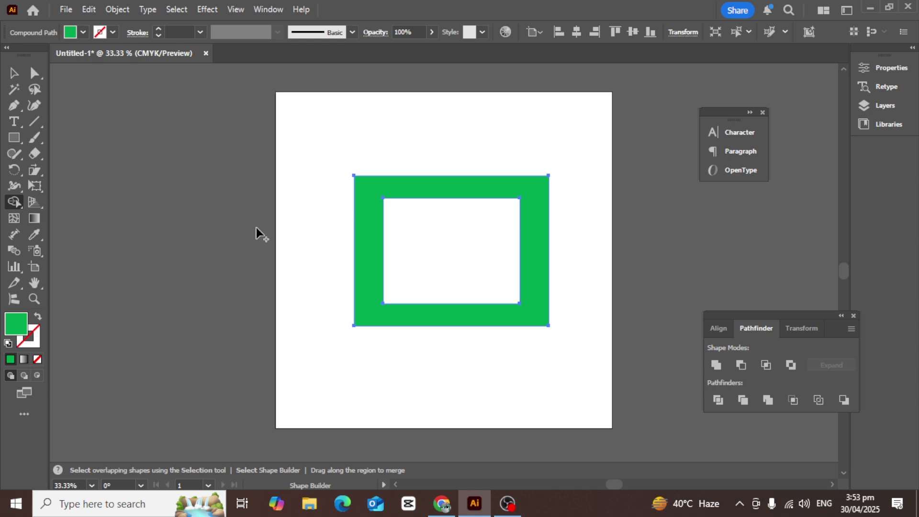
{"action": "key", "text": "ctrl+z"}
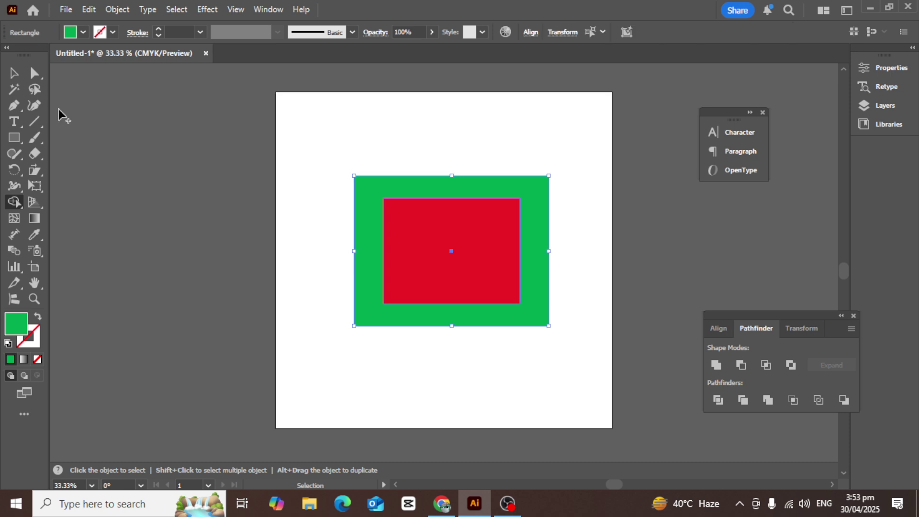
Move the two rectangles apart so the red one overlaps only the green one's lower-right corner
{"action": "left_click", "coordinate": [14, 74]}
{"action": "left_click_drag", "start_coordinate": [466, 256], "coordinate": [530, 272]}
{"action": "left_click", "coordinate": [535, 206]}
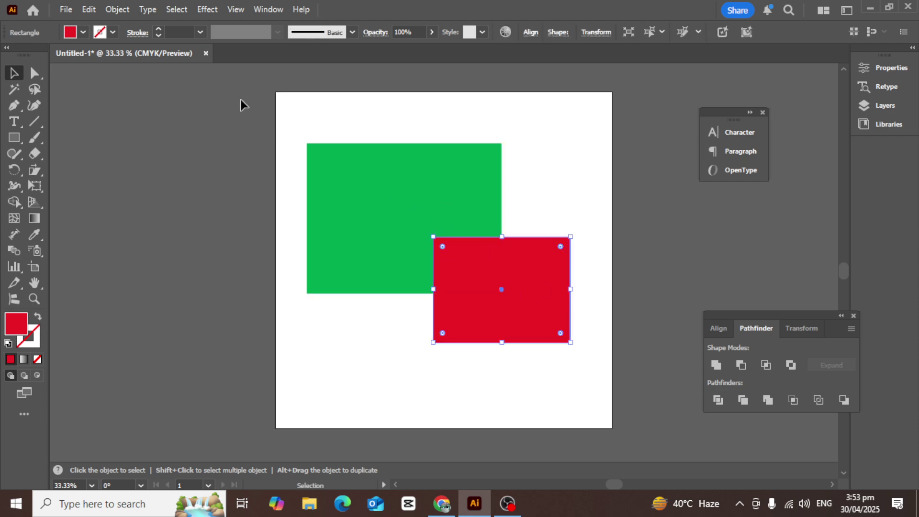
Try the Pathfinder Unite operation on both overlapping rectangles twice, undoing the merge each time
{"action": "left_click_drag", "start_coordinate": [299, 126], "coordinate": [579, 376]}
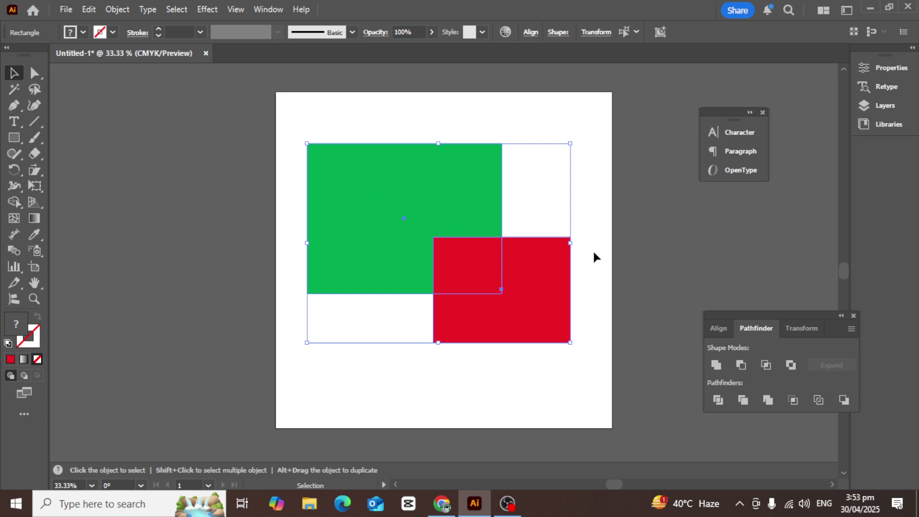
{"action": "left_click", "coordinate": [716, 364]}
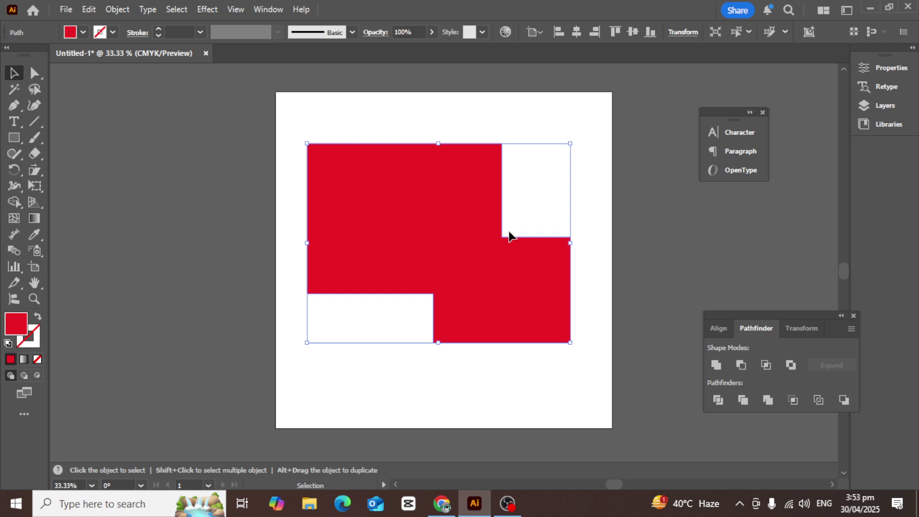
{"action": "key", "text": "a"}
{"action": "key", "text": "ctrl+z"}
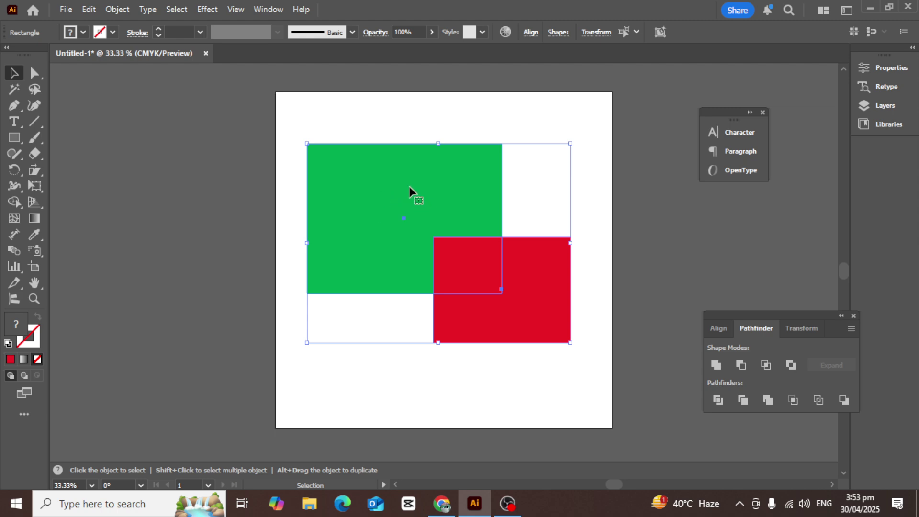
{"action": "left_click", "coordinate": [716, 365]}
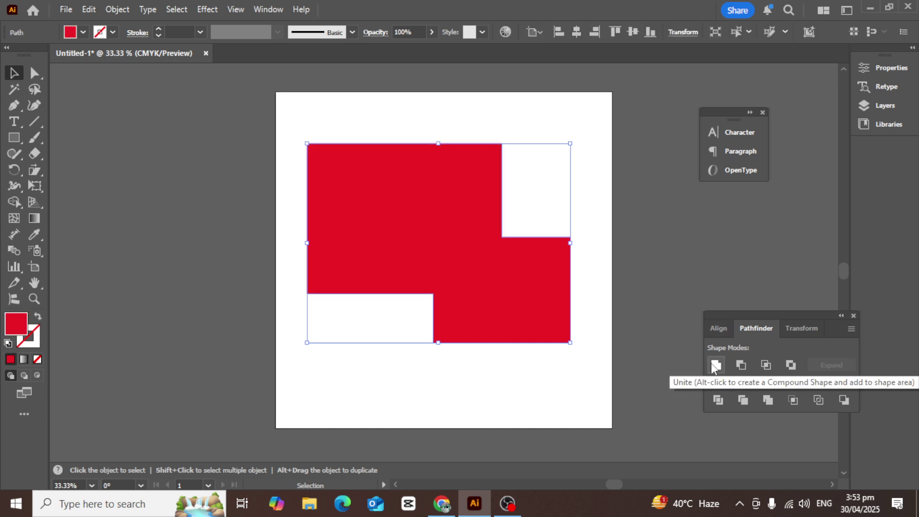
{"action": "key", "text": "ctrl+z"}
{"action": "left_click", "coordinate": [597, 220]}
Try merging both selected rectangles into one shape with the Shape Builder tool, and undo the merge
{"action": "left_click_drag", "start_coordinate": [314, 122], "coordinate": [602, 385]}
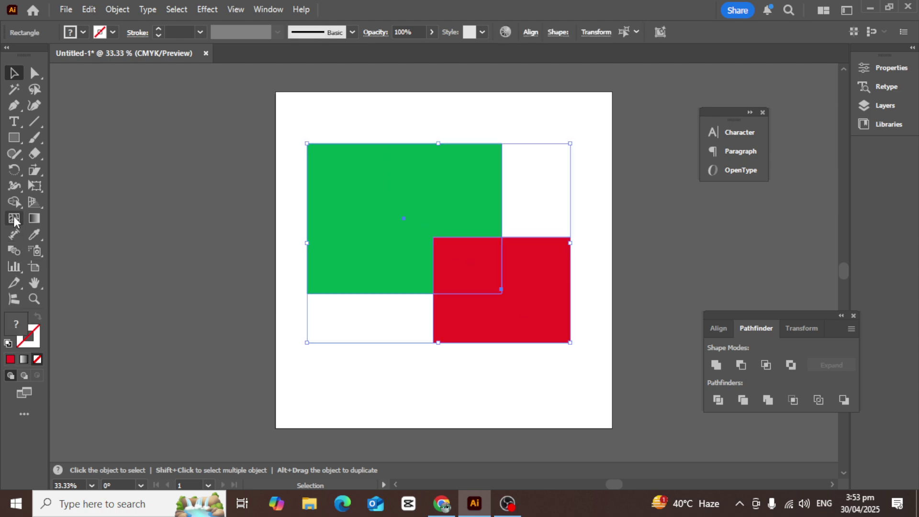
{"action": "left_click", "coordinate": [17, 201]}
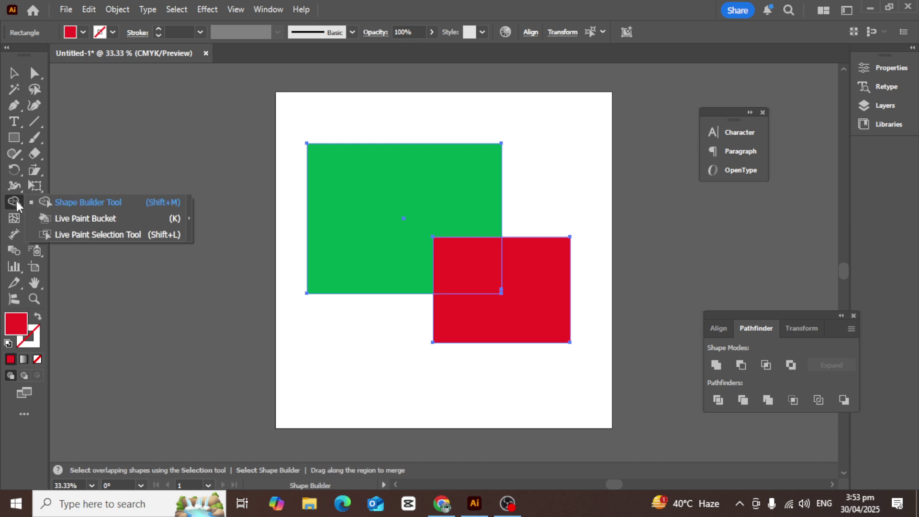
{"action": "left_click", "coordinate": [77, 205]}
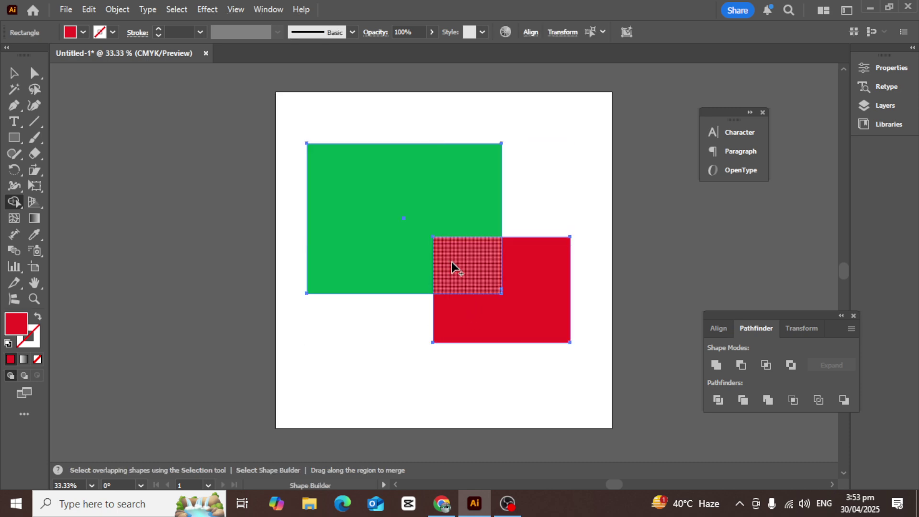
{"action": "mouse_move", "coordinate": [452, 262]}
{"action": "left_mouse_down"}
{"action": "mouse_move", "coordinate": [439, 238]}
{"action": "mouse_move", "coordinate": [522, 308]}
{"action": "left_mouse_up"}
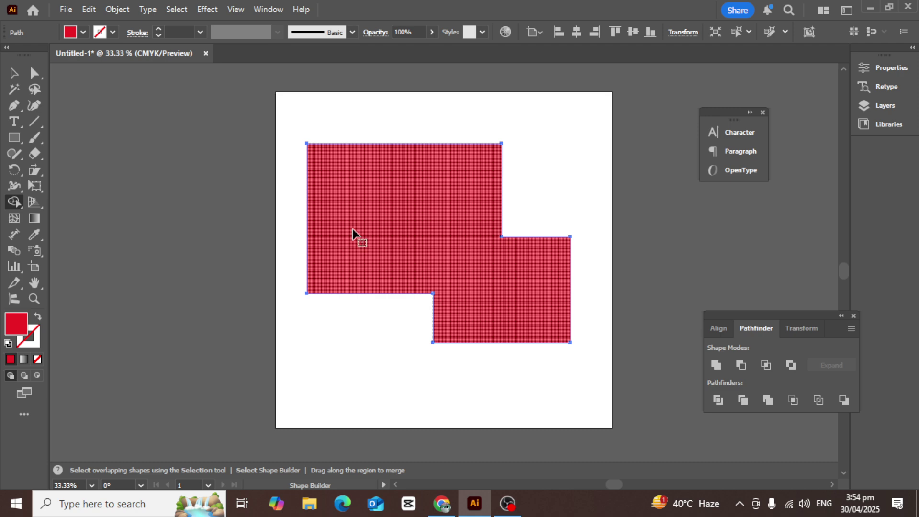
{"action": "key", "text": "ctrl+z"}
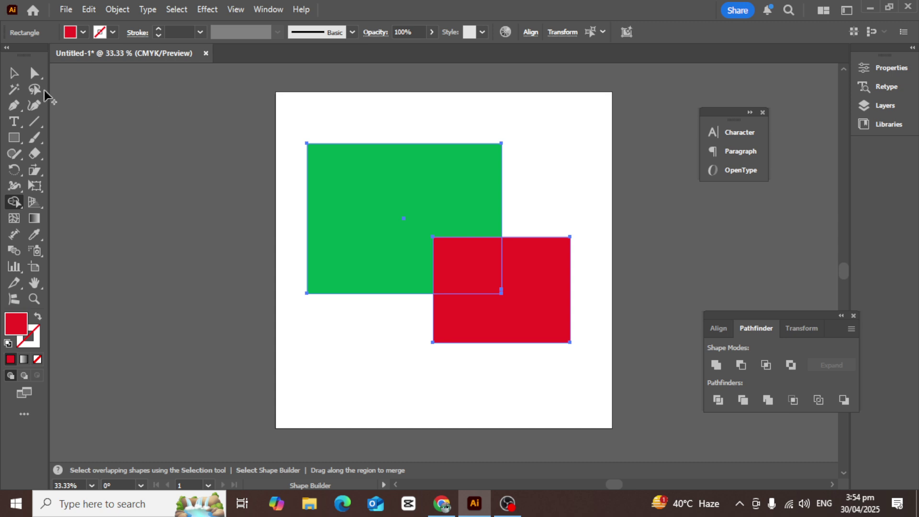
{"action": "left_click", "coordinate": [14, 72]}
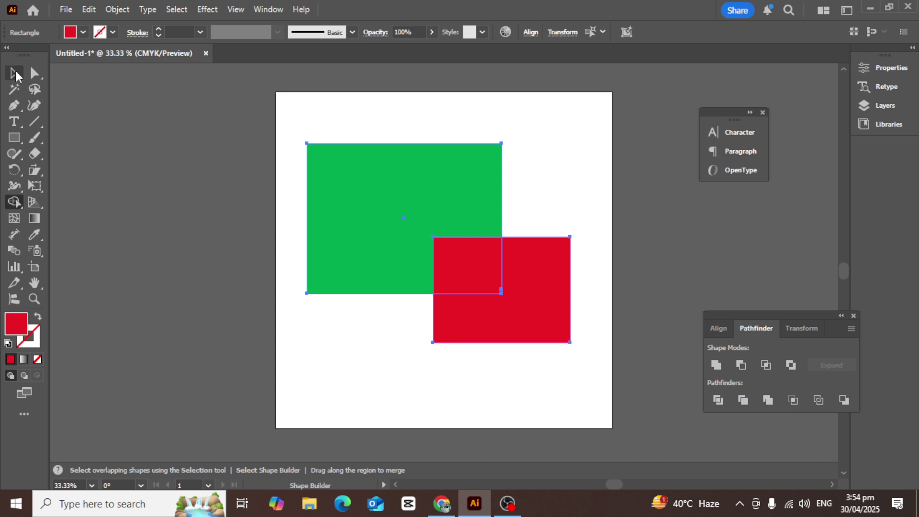
Try Shape Builder to merge the overlap into the red area and join the green area to it, and undo both merges
{"action": "left_click", "coordinate": [15, 203]}
{"action": "left_click_drag", "start_coordinate": [16, 203], "coordinate": [85, 205]}
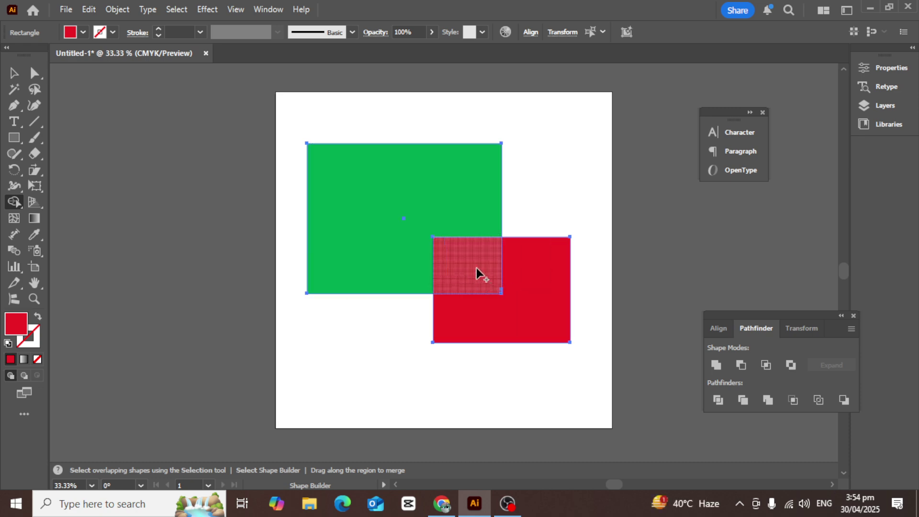
{"action": "left_click_drag", "start_coordinate": [470, 260], "coordinate": [517, 298]}
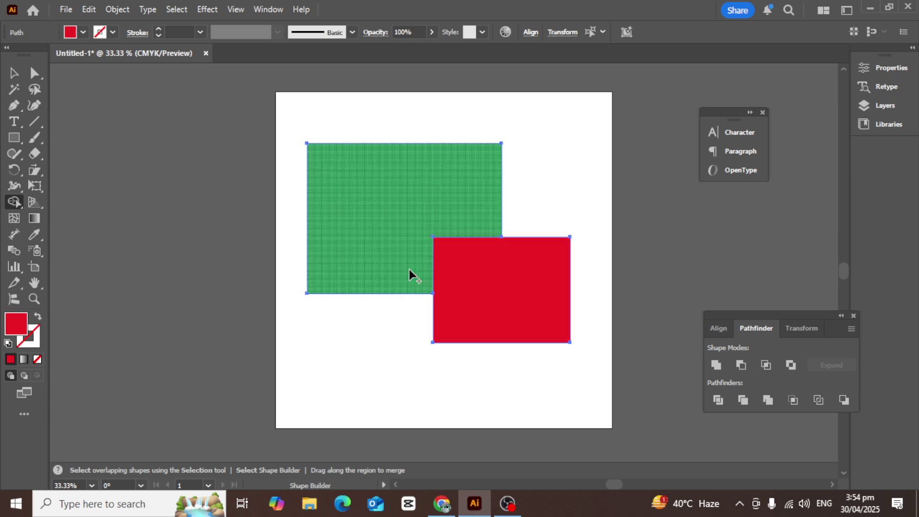
{"action": "left_click_drag", "start_coordinate": [418, 228], "coordinate": [448, 257]}
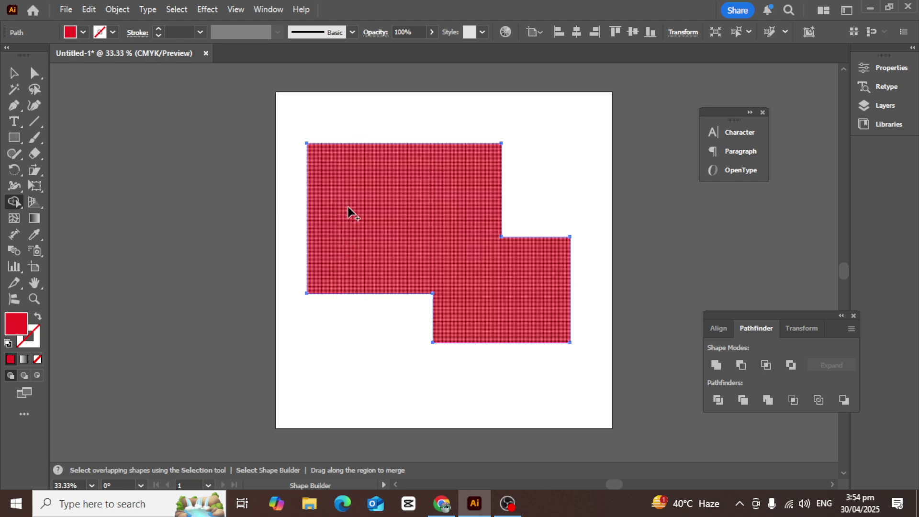
{"action": "key", "text": "ctrl+z"}
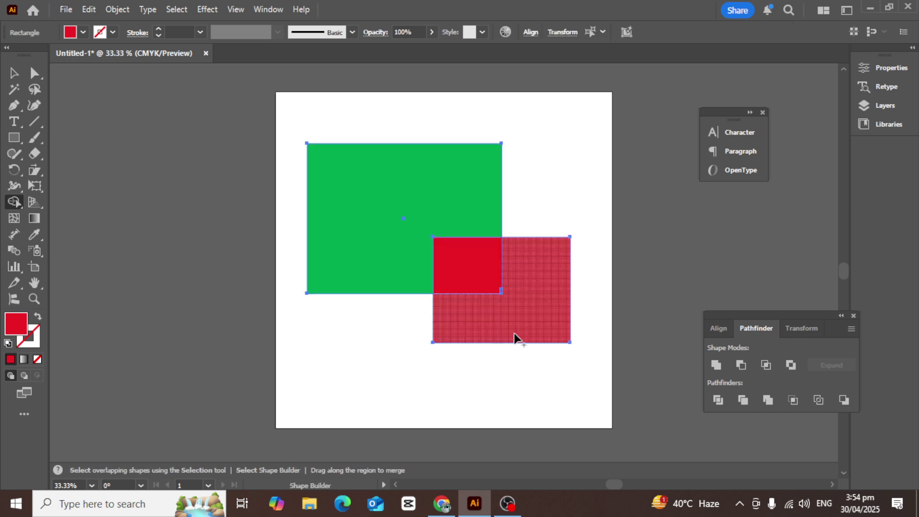
Try Pathfinder Exclude on the two rectangles to knock out their overlap, and undo it
{"action": "left_click", "coordinate": [792, 367]}
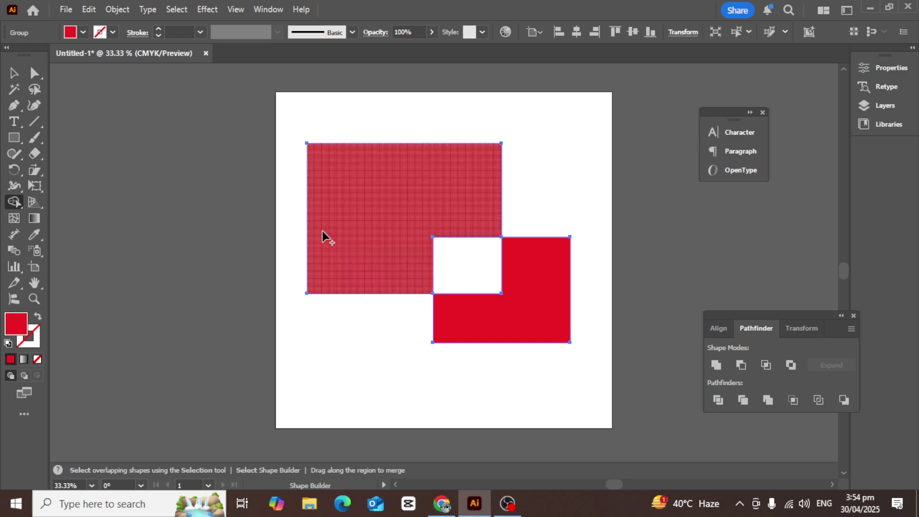
{"action": "key", "text": "ctrl"}
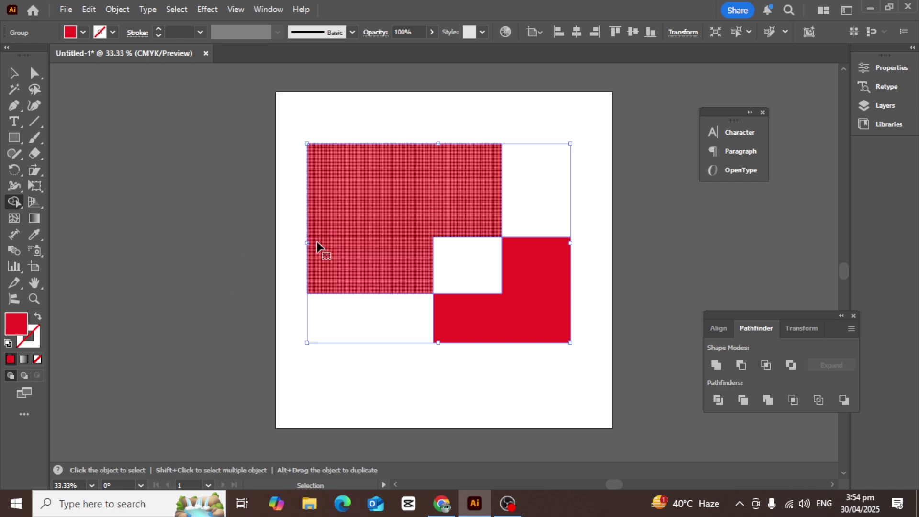
{"action": "key", "text": "ctrl+z"}
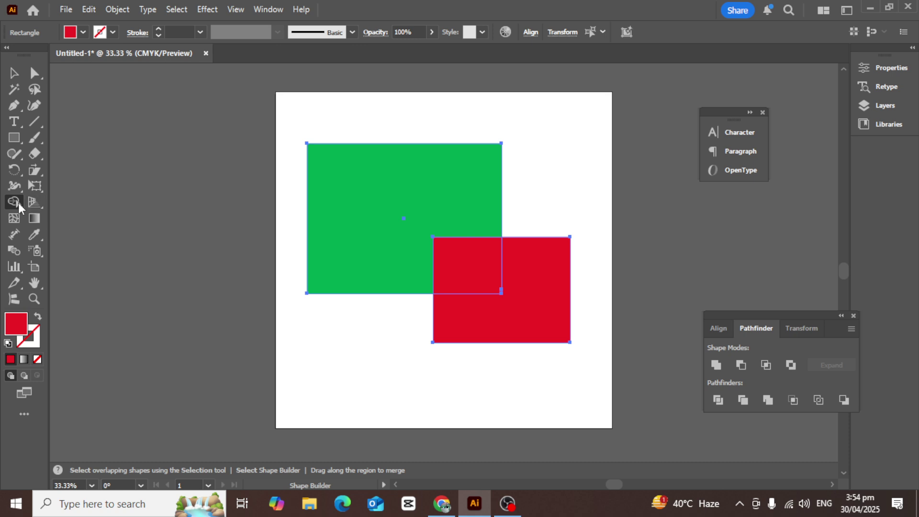
Try removing the overlap between the two rectangles with the Shape Builder tool, and undo the removal
{"action": "left_click_drag", "start_coordinate": [18, 203], "coordinate": [90, 201]}
{"action": "key", "text": "alt"}
{"action": "left_click", "coordinate": [466, 265], "text": "alt"}
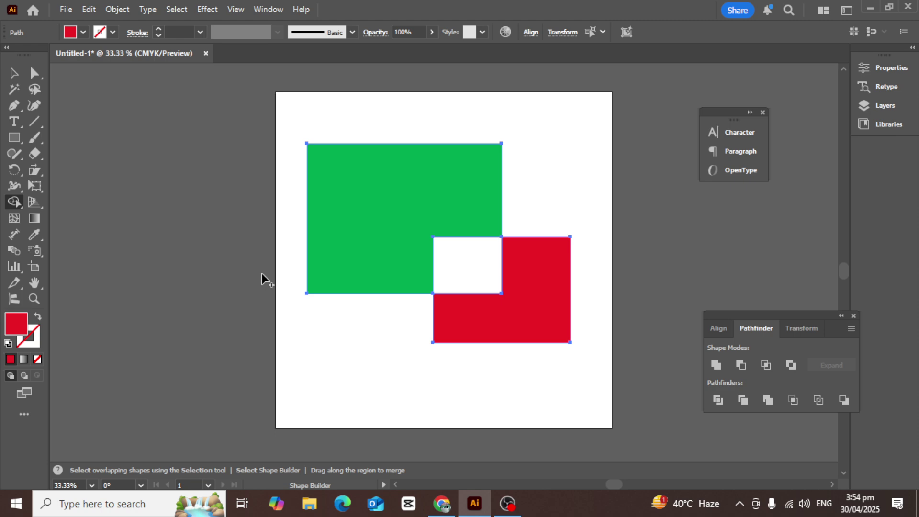
{"action": "key", "text": "ctrl+z"}
{"action": "key", "text": "ctrl+z"}
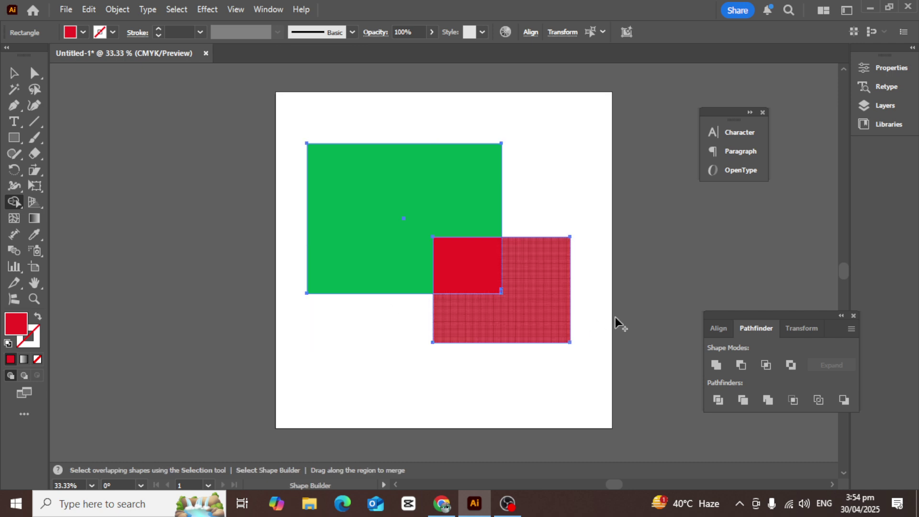
Try Pathfinder Exclude on the rectangles and the equivalent Shape Builder deletion of their overlap, undoing each one
{"action": "left_click", "coordinate": [790, 366]}
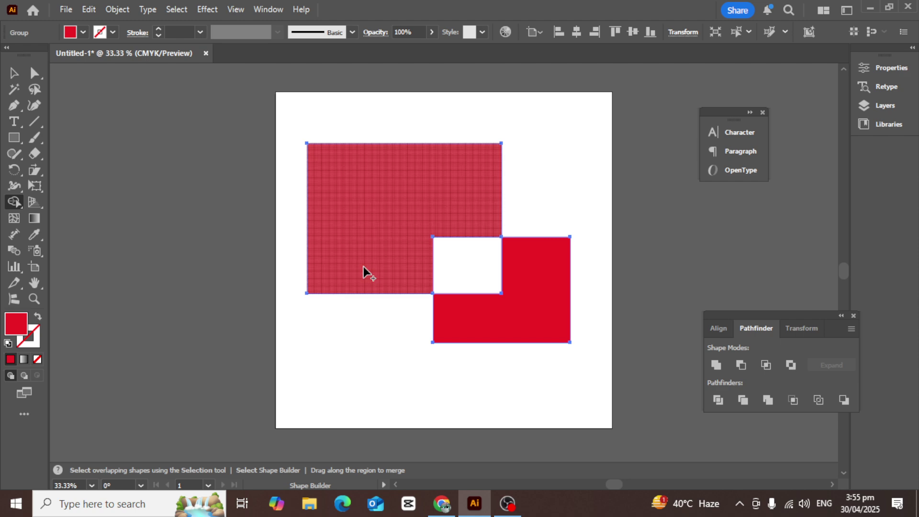
{"action": "key", "text": "ctrl+z"}
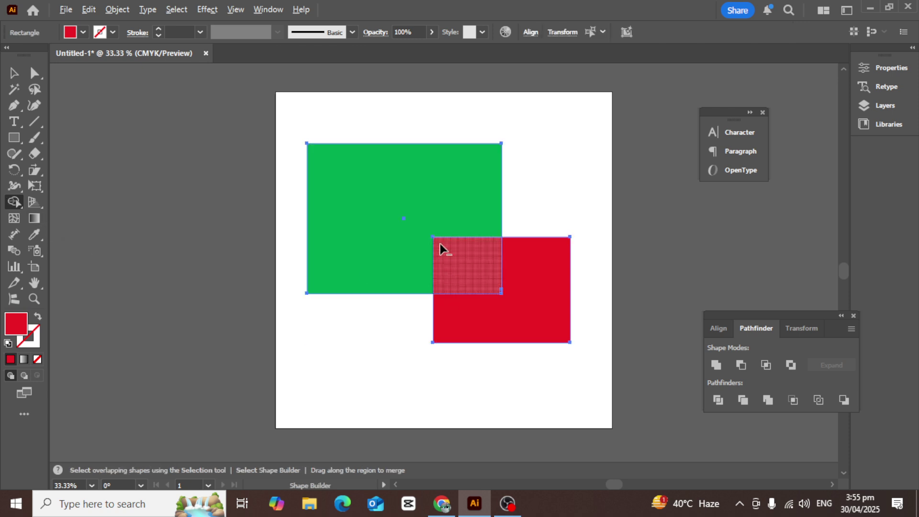
{"action": "left_click", "coordinate": [461, 254], "text": "alt"}
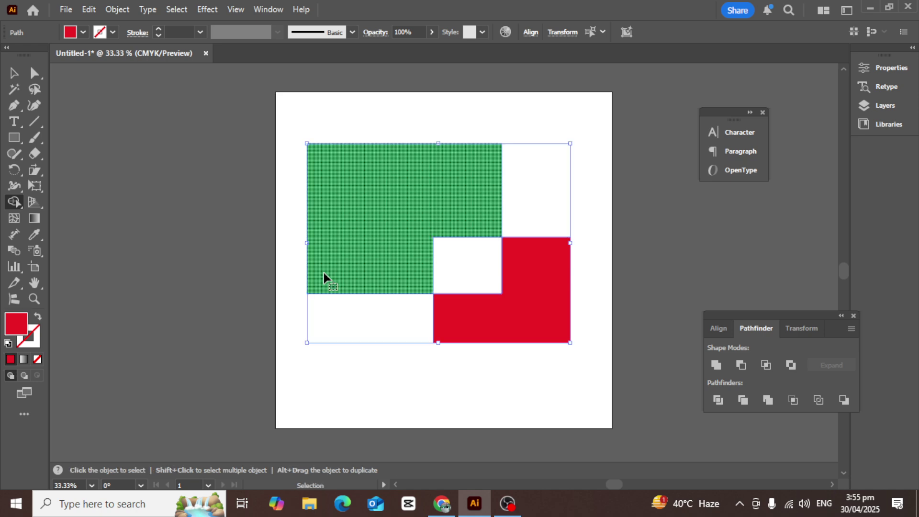
{"action": "key", "text": "ctrl+z"}
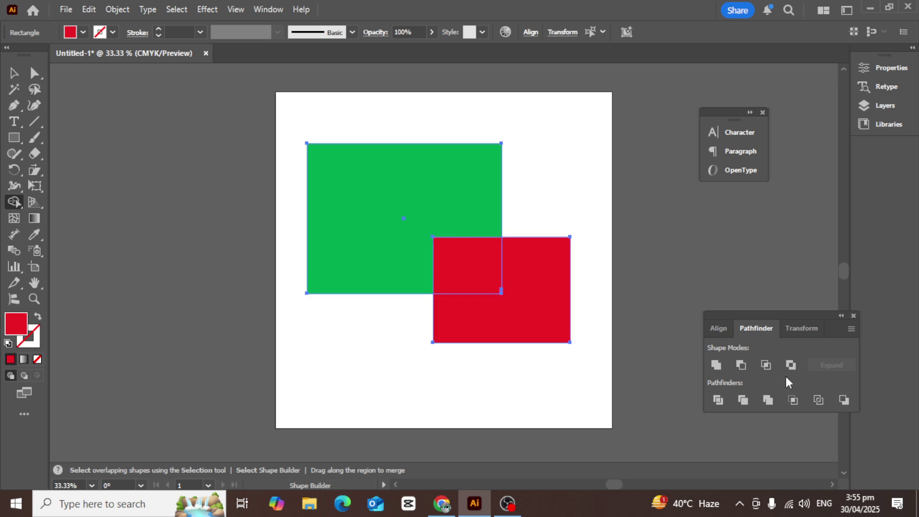
Try isolating the overlap with Pathfinder Intersect and by erasing the outer red and green areas with Shape Builder, undoing both attempts
{"action": "left_click", "coordinate": [765, 365]}
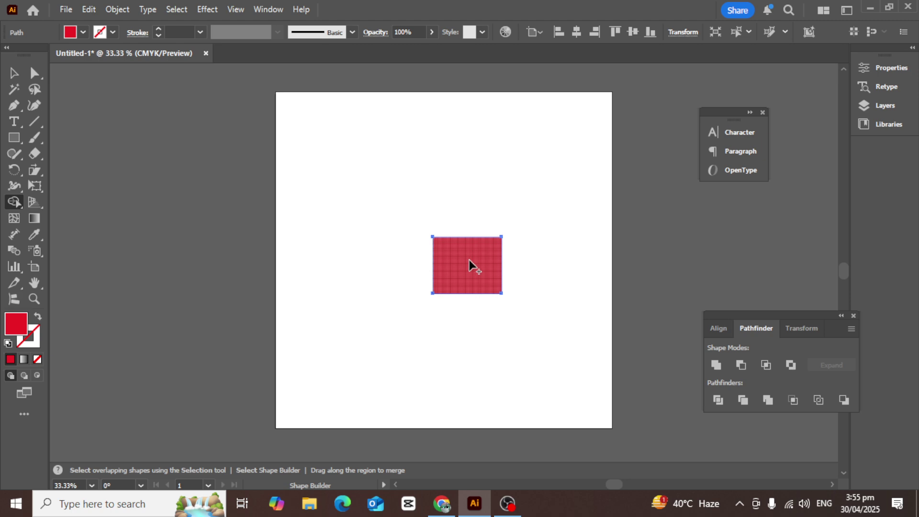
{"action": "key", "text": "ctrl+z"}
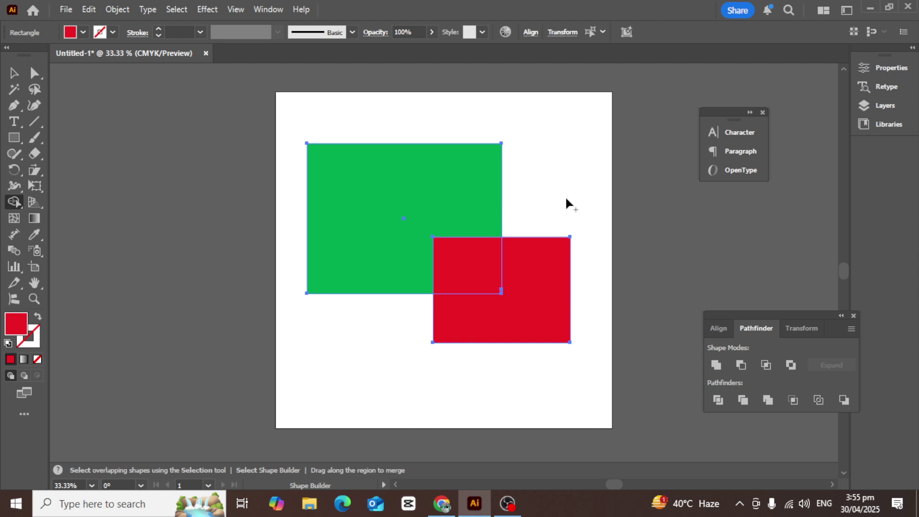
{"action": "left_click_drag", "start_coordinate": [566, 198], "coordinate": [527, 321]}
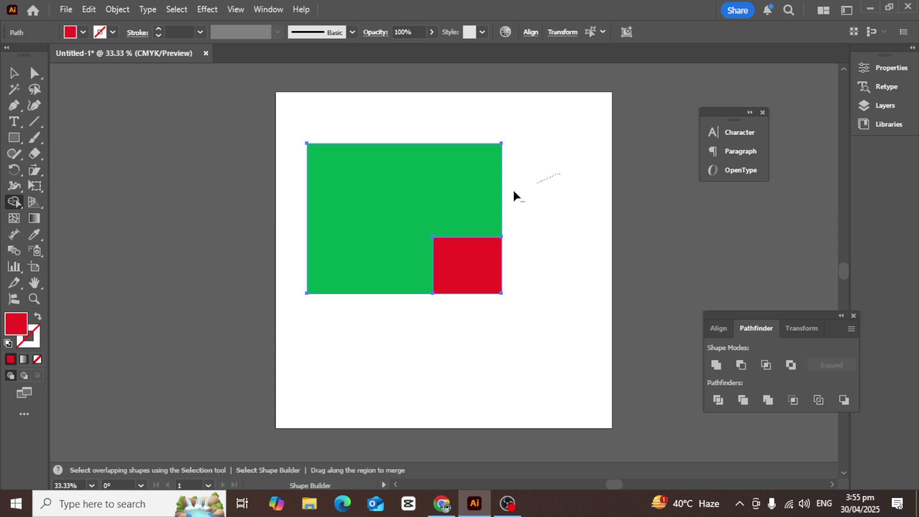
{"action": "left_click_drag", "start_coordinate": [512, 188], "coordinate": [233, 310]}
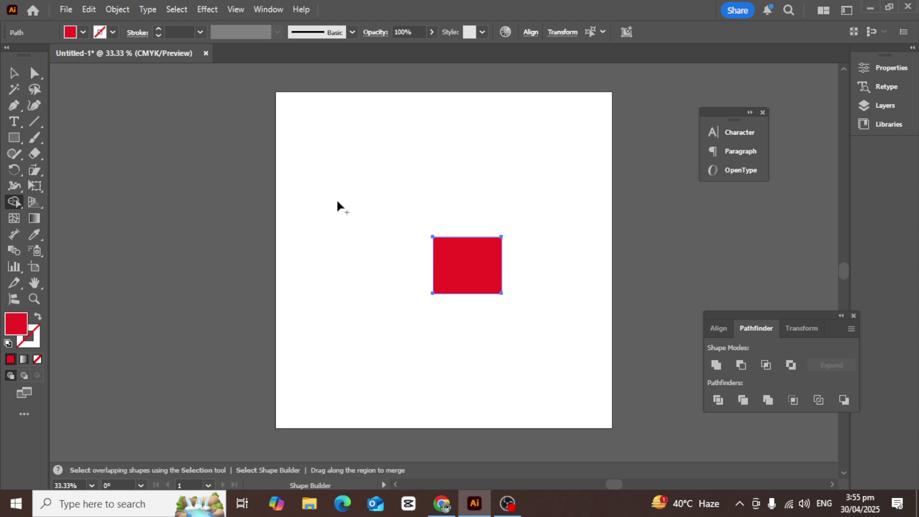
{"action": "key", "text": "ctrl+z"}
{"action": "key", "text": "ctrl+z"}
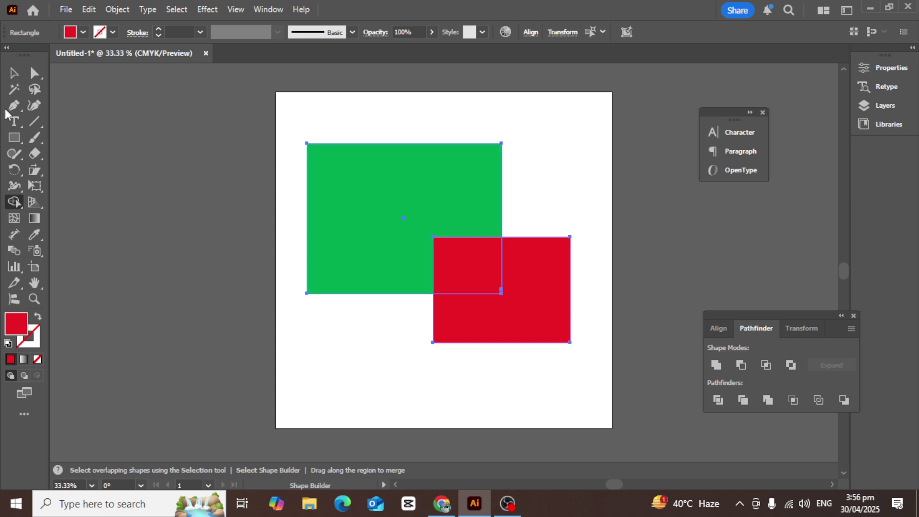
Select both overlapping rectangles and delete them from the artboard
{"action": "left_click", "coordinate": [14, 72]}
{"action": "left_click", "coordinate": [256, 96]}
{"action": "left_click_drag", "start_coordinate": [285, 113], "coordinate": [587, 387]}
{"action": "key", "text": "Delete"}
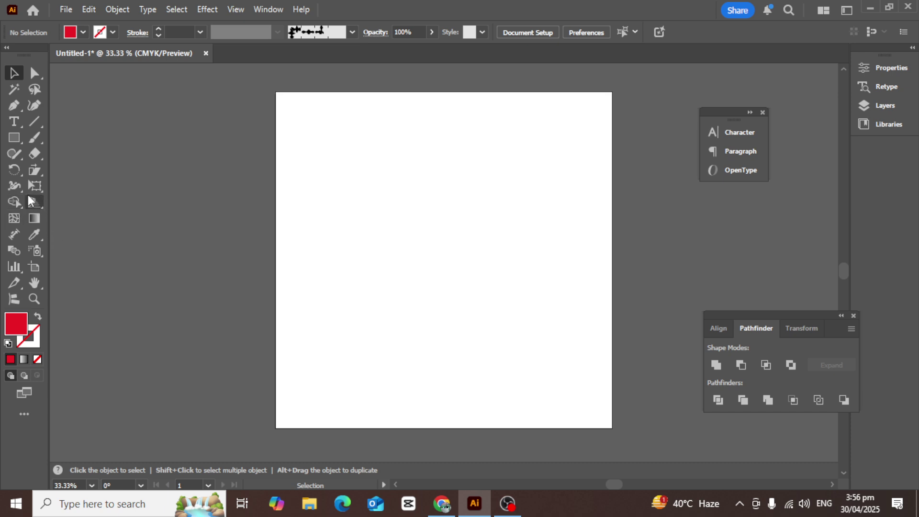
{"action": "left_click", "coordinate": [11, 200]}
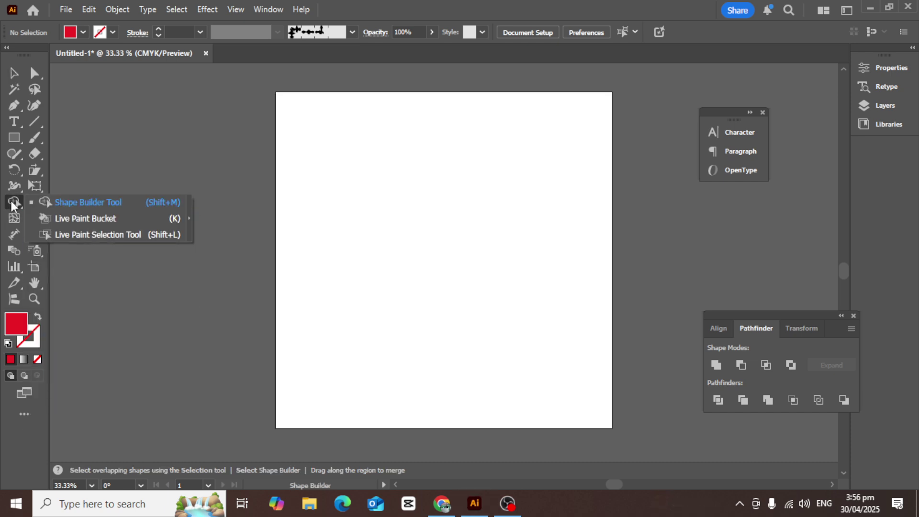
{"action": "left_click", "coordinate": [13, 200]}
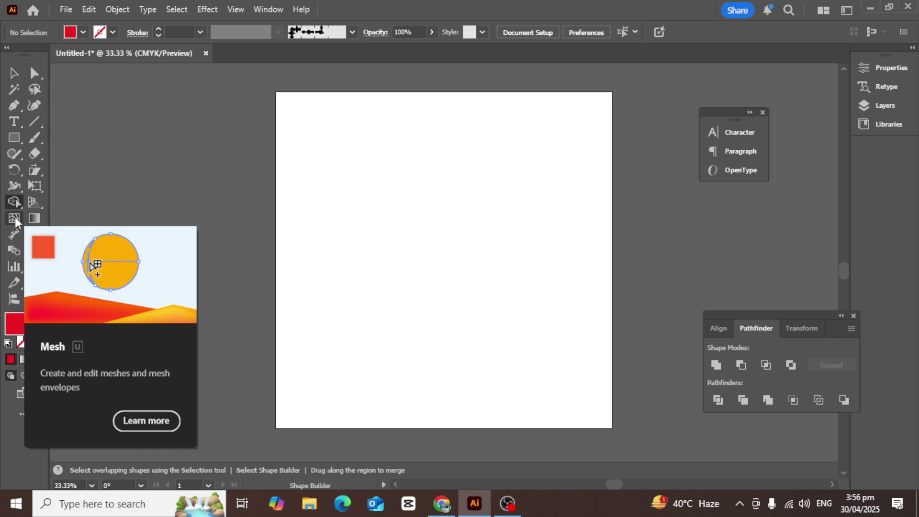
{"action": "left_click", "coordinate": [14, 73]}
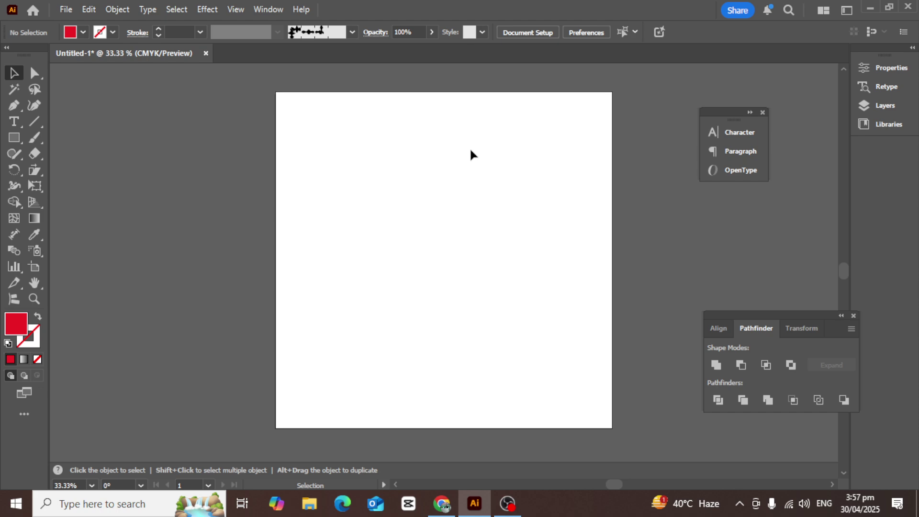
{"action": "double_click", "coordinate": [14, 331]}
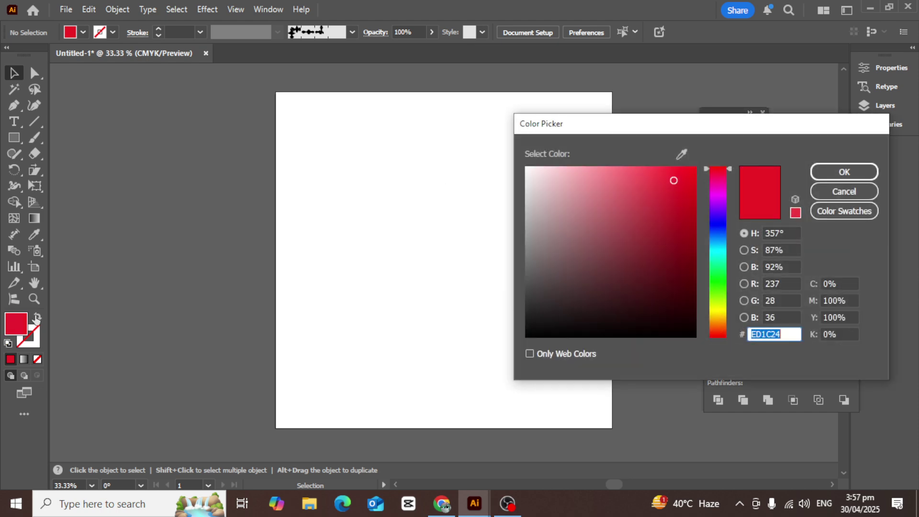
{"action": "left_click", "coordinate": [844, 191]}
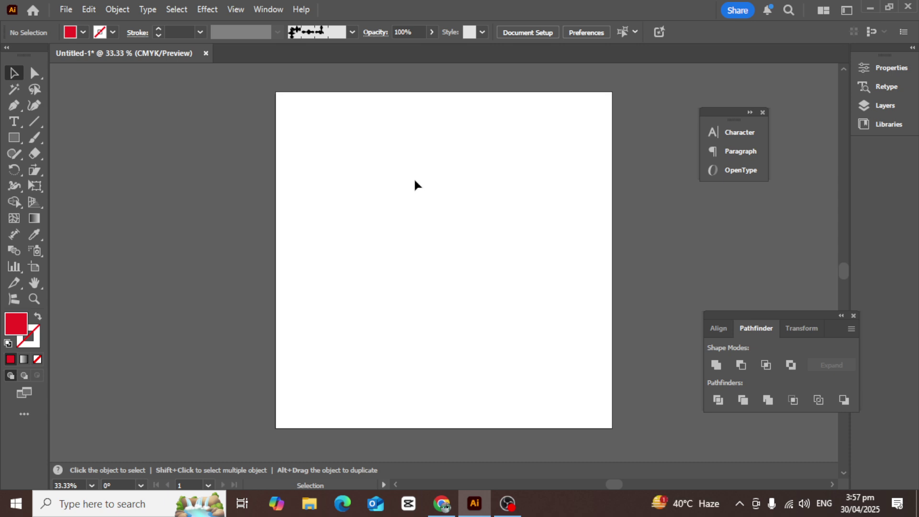
Create a red rectangle with a width of 1080 px and a height of 1080 px
{"action": "left_click", "coordinate": [13, 139]}
{"action": "left_click", "coordinate": [14, 138]}
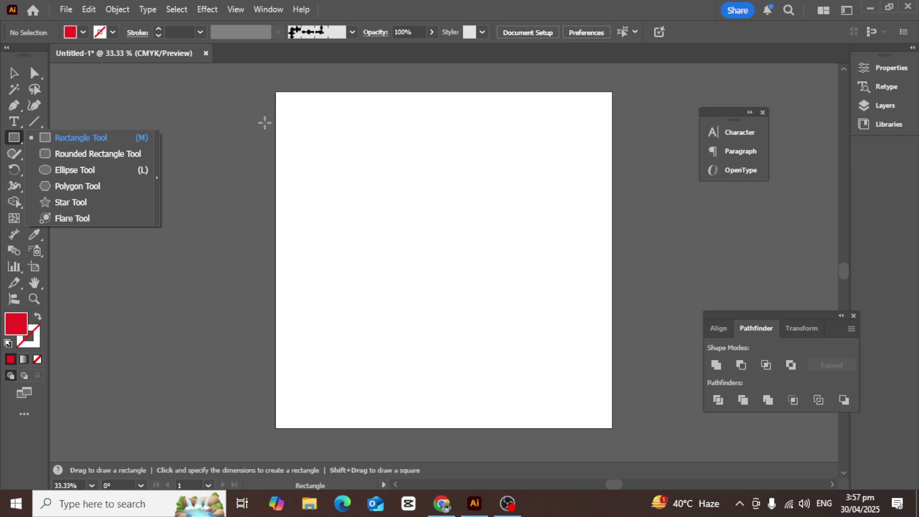
{"action": "left_click", "coordinate": [331, 150]}
{"action": "left_click_drag", "start_coordinate": [467, 190], "coordinate": [531, 164]}
{"action": "type", "text": "1"}
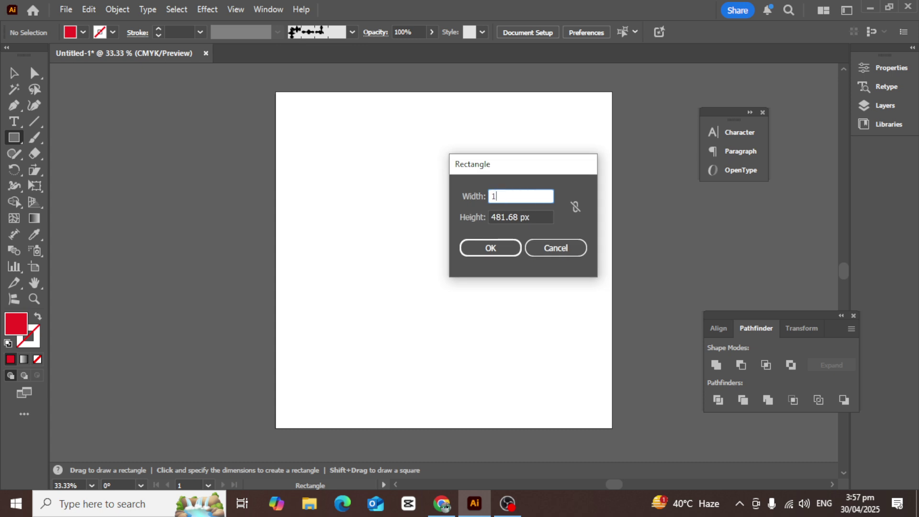
{"action": "type", "text": "080"}
{"action": "left_click_drag", "start_coordinate": [538, 216], "coordinate": [489, 225]}
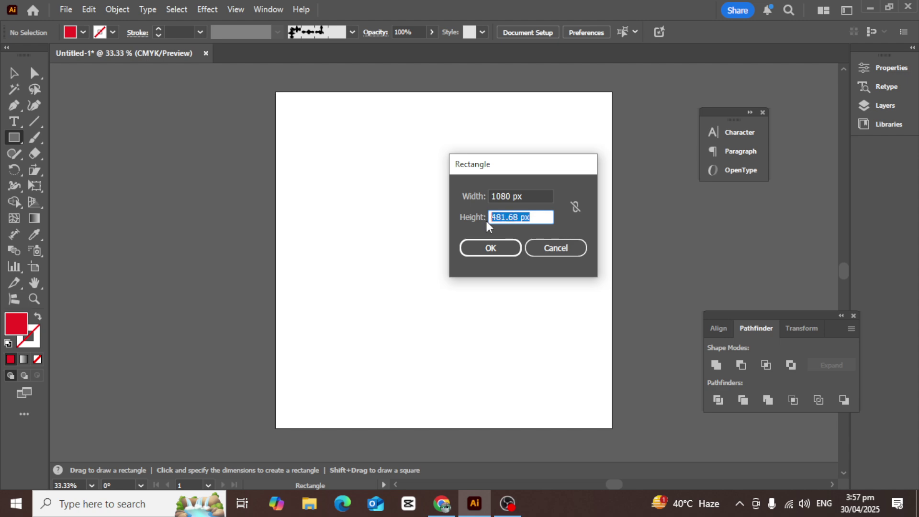
{"action": "type", "text": "1080"}
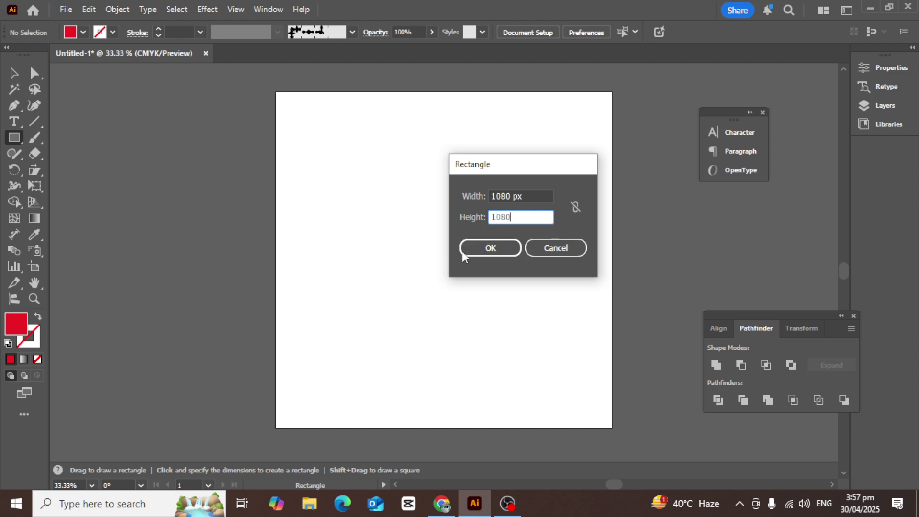
{"action": "left_click", "coordinate": [476, 248]}
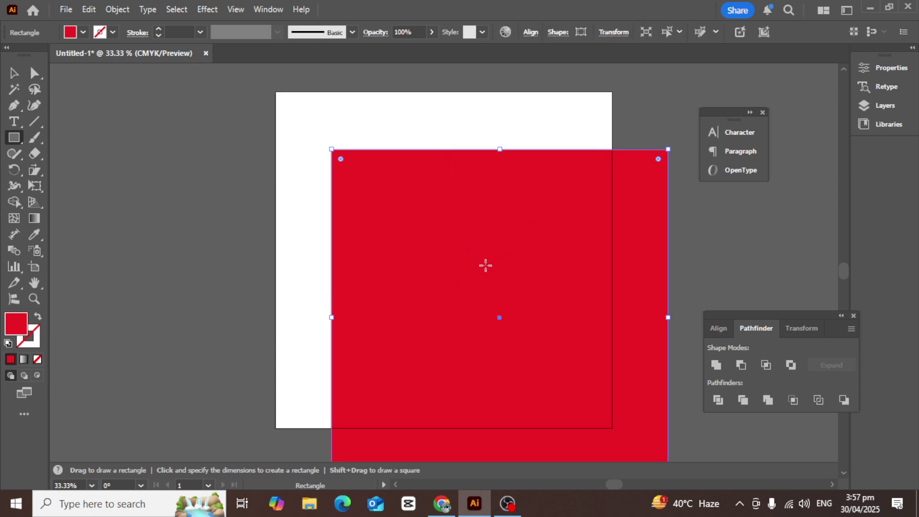
Align the red square to the artboard's horizontal and vertical center
{"action": "left_click", "coordinate": [13, 73]}
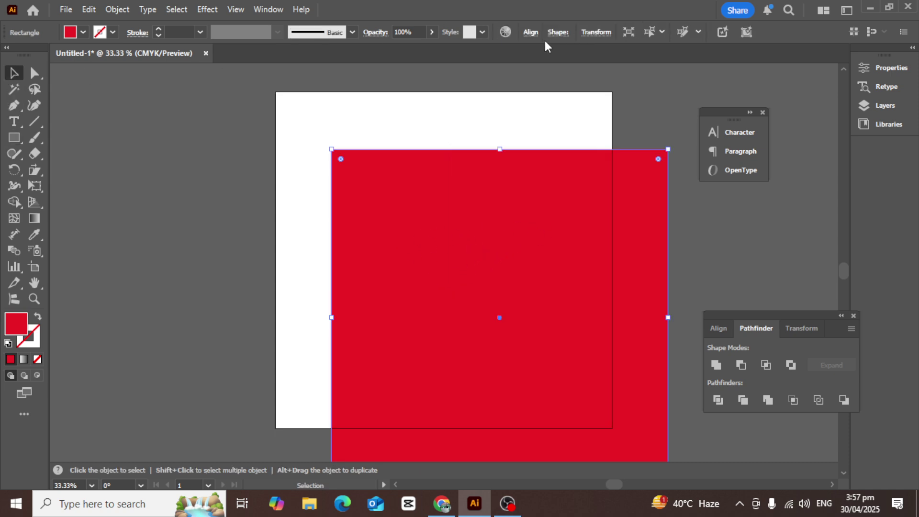
{"action": "left_click", "coordinate": [529, 32]}
{"action": "left_click", "coordinate": [414, 71]}
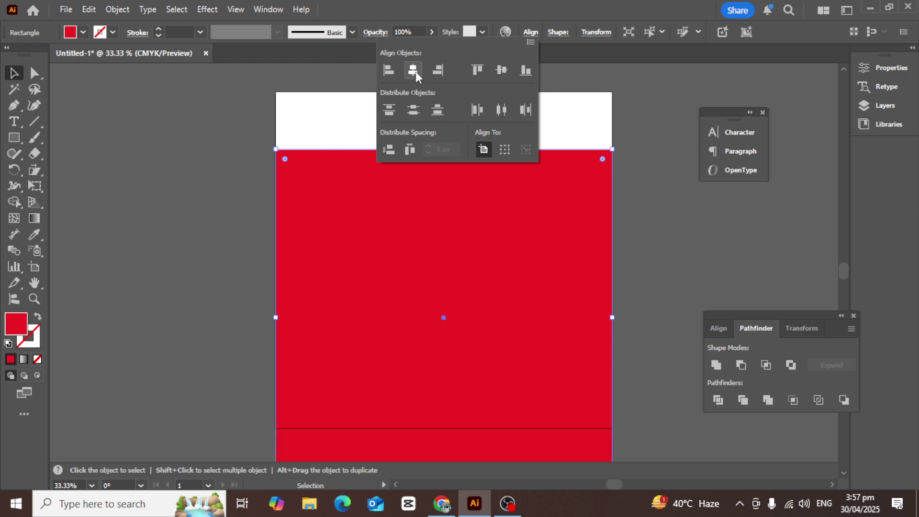
{"action": "left_click", "coordinate": [502, 71]}
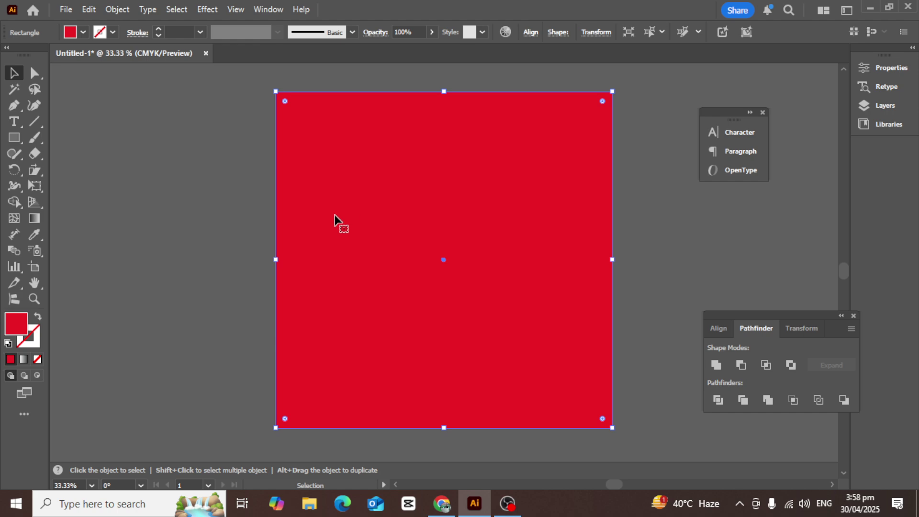
Select the red square and add a mesh point at its center with the Mesh tool
{"action": "left_click_drag", "start_coordinate": [226, 104], "coordinate": [498, 349]}
{"action": "left_click", "coordinate": [690, 262]}
{"action": "left_click", "coordinate": [391, 229]}
{"action": "left_click", "coordinate": [14, 219]}
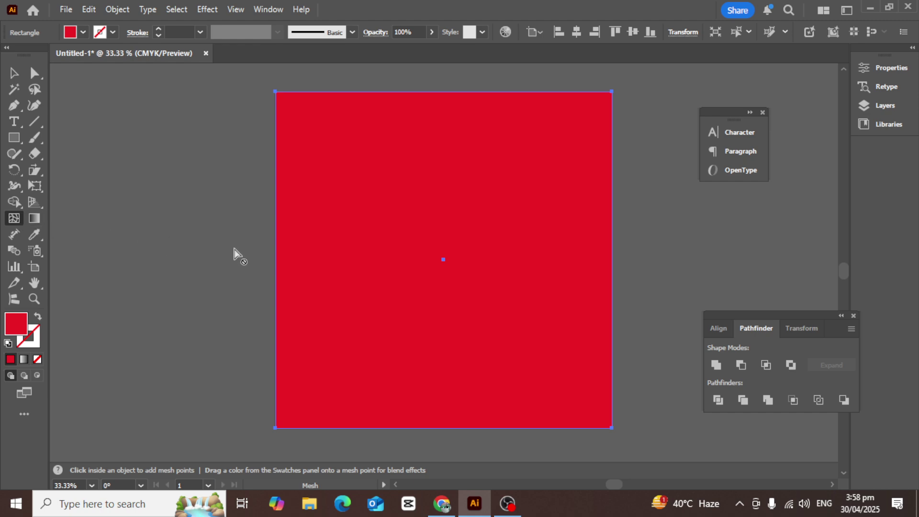
{"action": "left_click", "coordinate": [444, 260]}
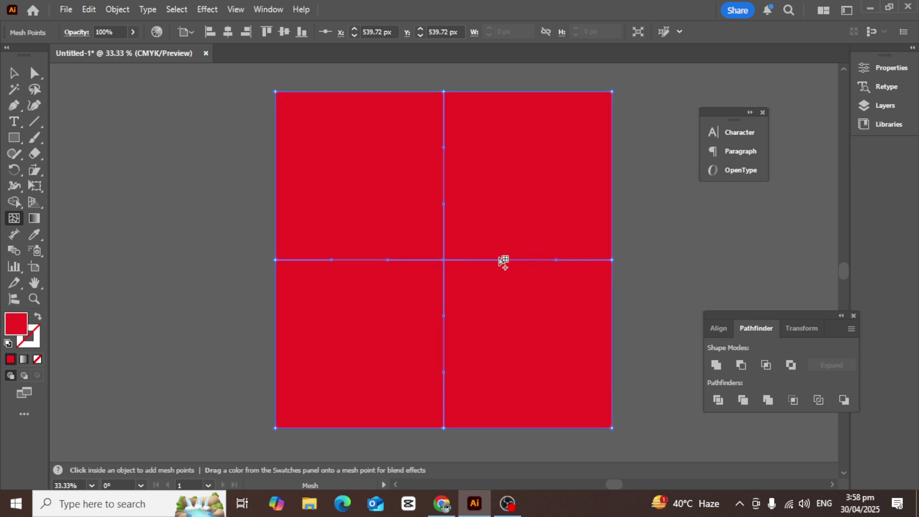
Deselect the square, pick its center mesh point with the Mesh tool, and color that point blue
{"action": "left_click", "coordinate": [14, 72]}
{"action": "left_click", "coordinate": [68, 98]}
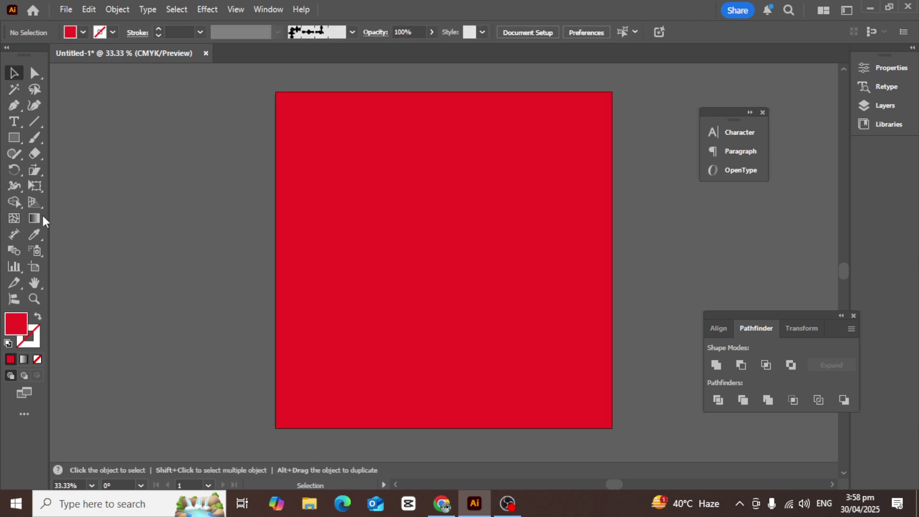
{"action": "left_click", "coordinate": [14, 219]}
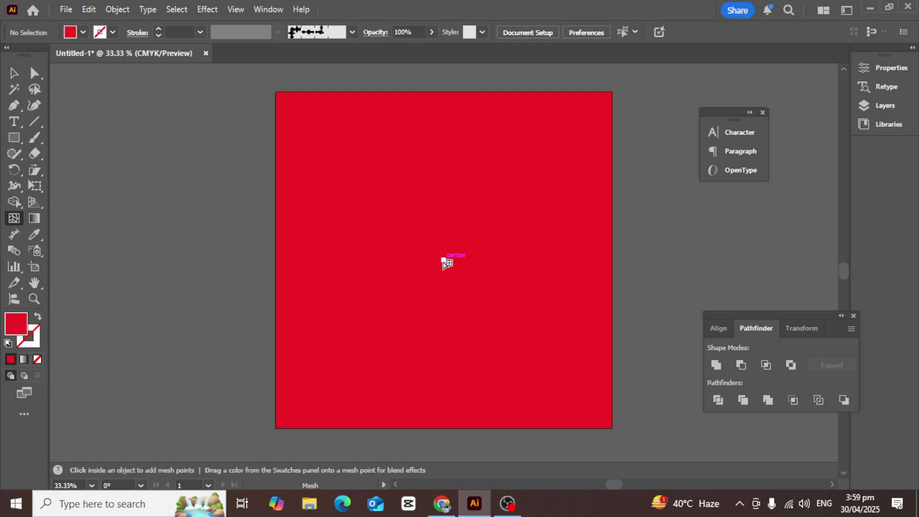
{"action": "left_click", "coordinate": [443, 260]}
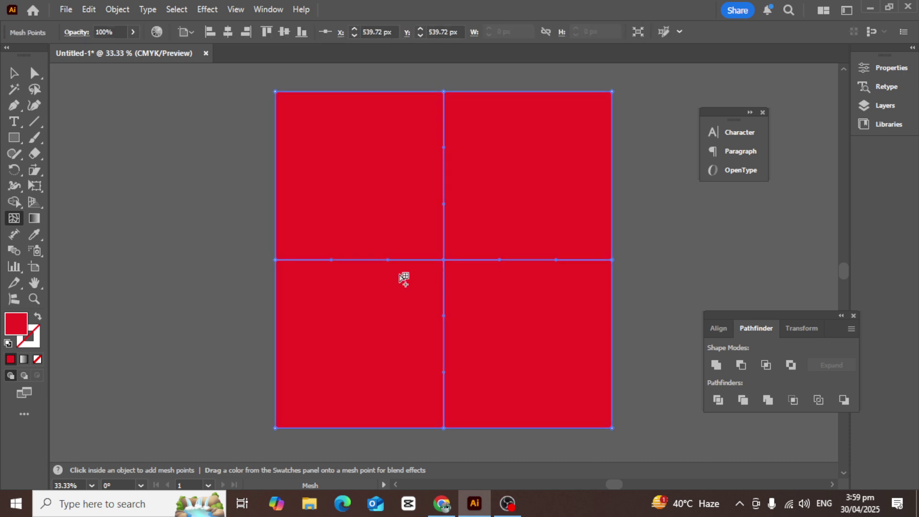
{"action": "double_click", "coordinate": [15, 323]}
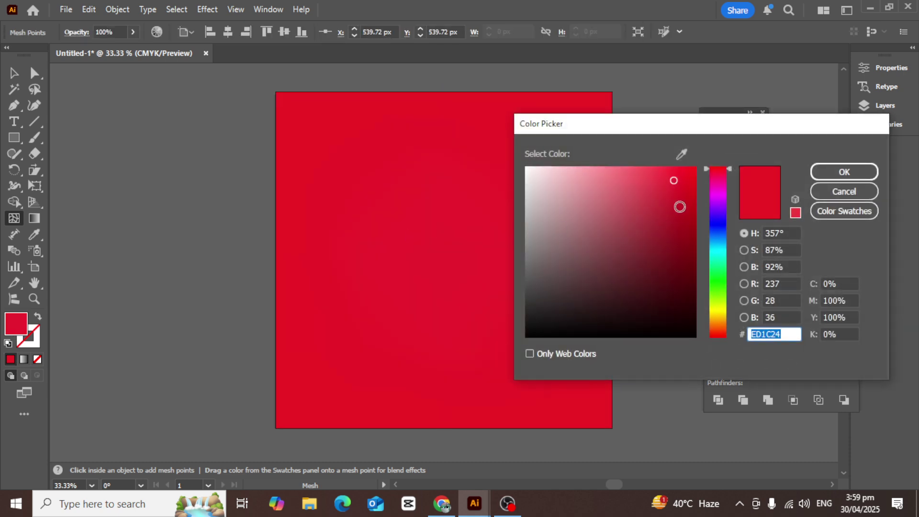
{"action": "left_click", "coordinate": [716, 222]}
{"action": "left_click", "coordinate": [839, 173]}
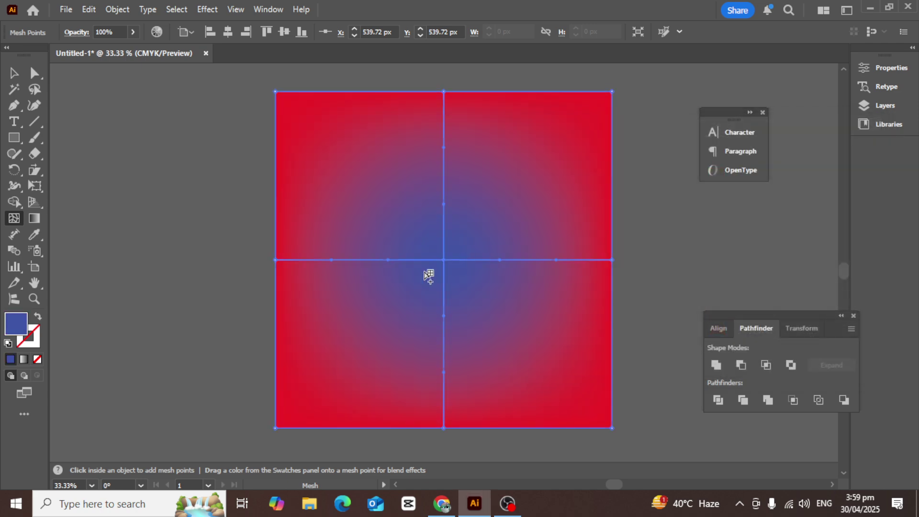
Color the mesh point at the middle of the square's right edge green (1FEA1F)
{"action": "left_click", "coordinate": [612, 260]}
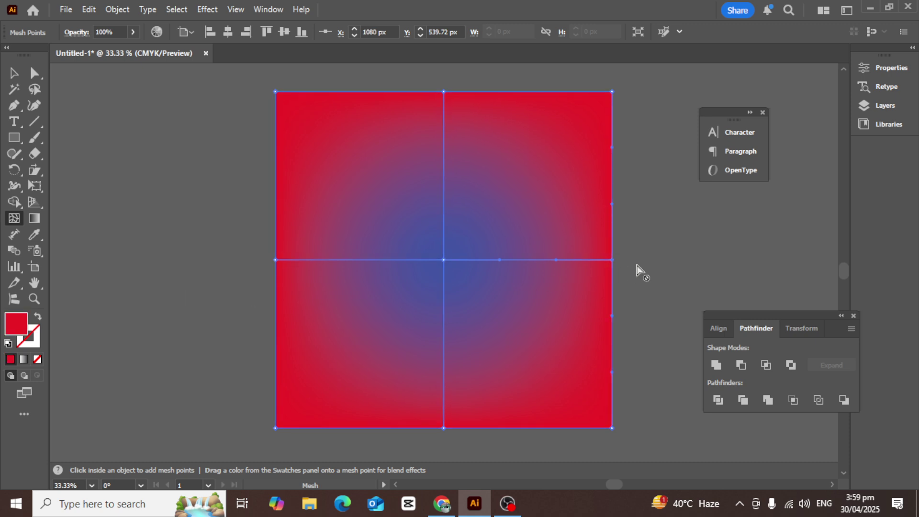
{"action": "double_click", "coordinate": [17, 326]}
{"action": "left_click", "coordinate": [723, 283]}
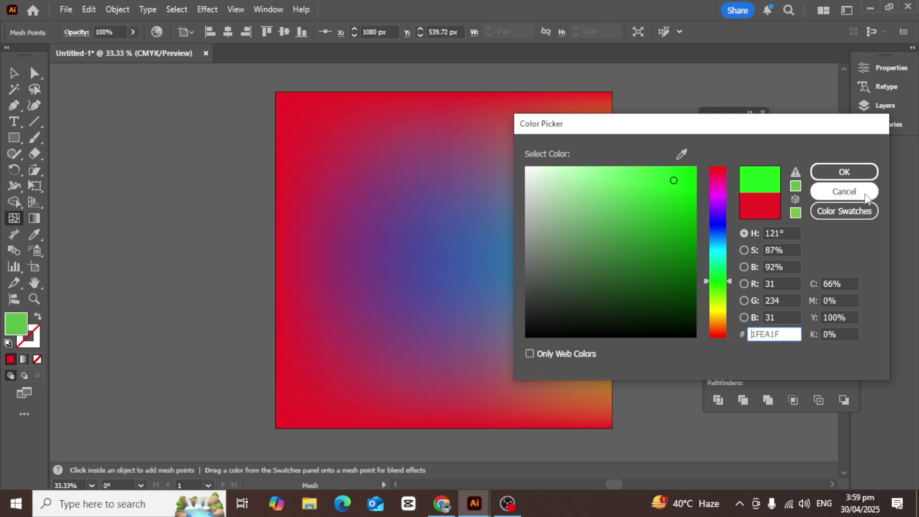
{"action": "left_click", "coordinate": [842, 171]}
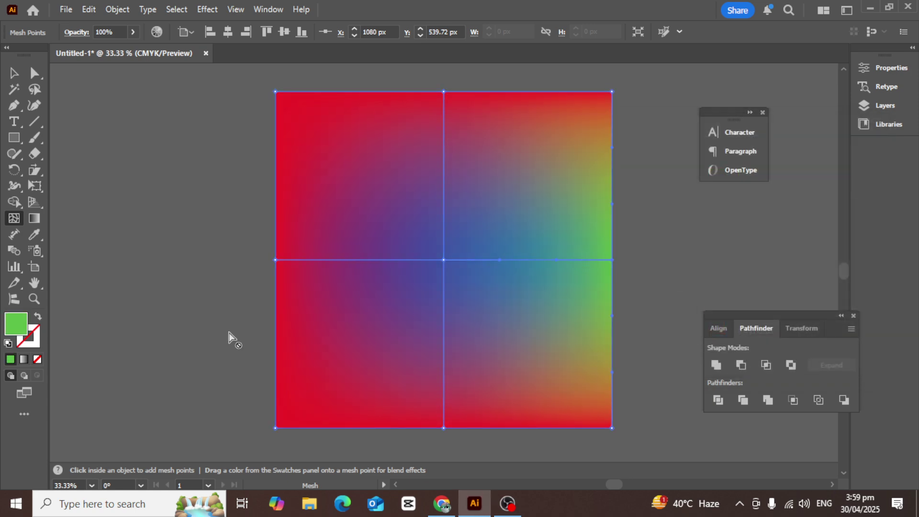
Color the mesh point at the square's upper-right corner turquoise (1FEAD1)
{"action": "left_click", "coordinate": [612, 92]}
{"action": "double_click", "coordinate": [20, 331]}
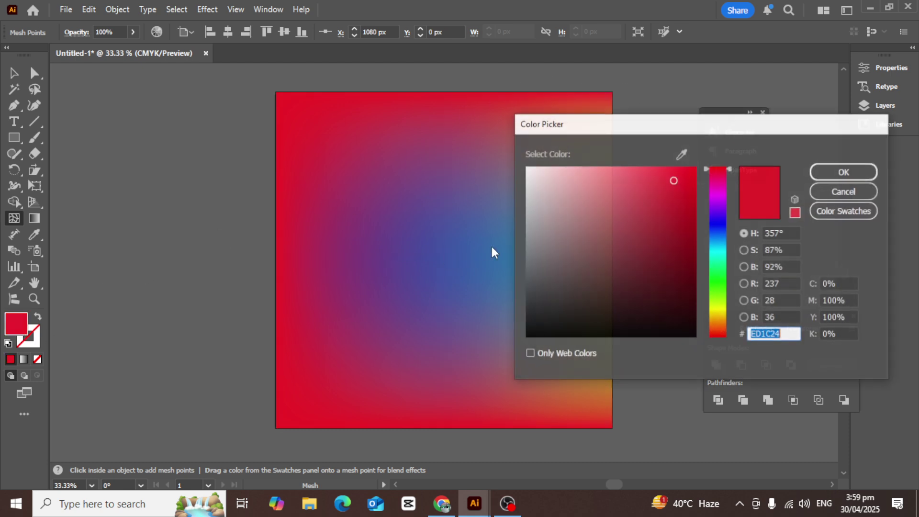
{"action": "left_click", "coordinate": [719, 256]}
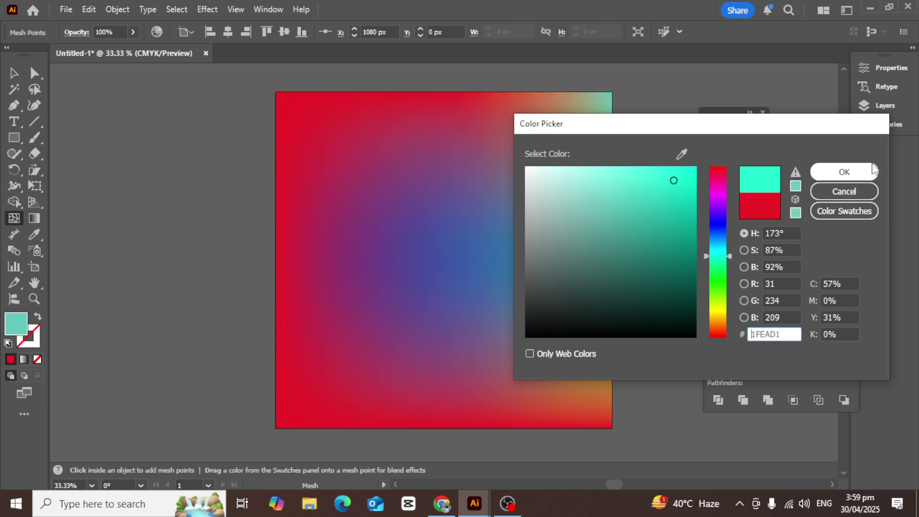
{"action": "left_click", "coordinate": [845, 171]}
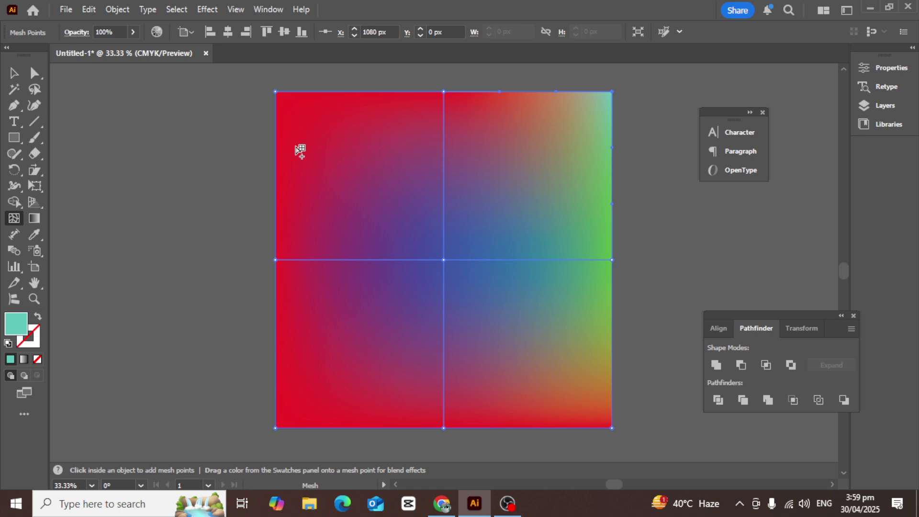
Add an orange (E87121) mesh point in the square's upper-left area and another orange one directly below it in the lower-left area
{"action": "left_click", "coordinate": [365, 175]}
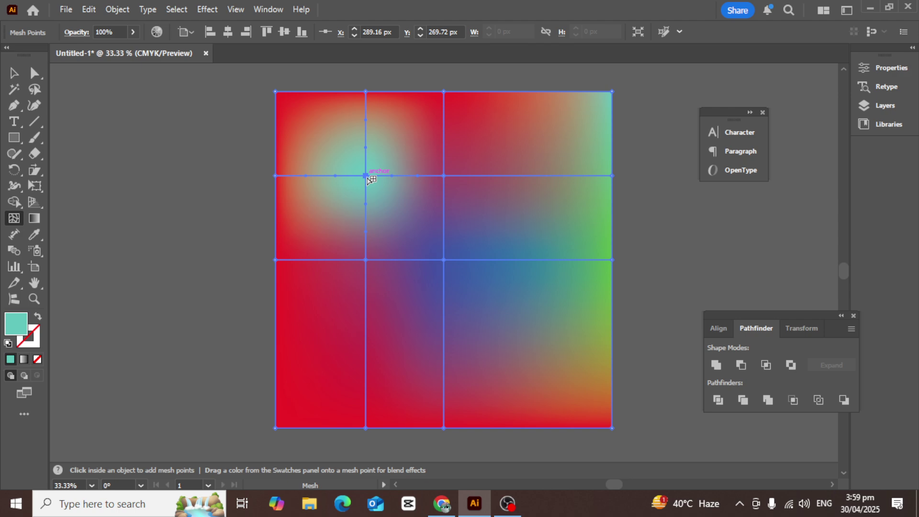
{"action": "double_click", "coordinate": [25, 331]}
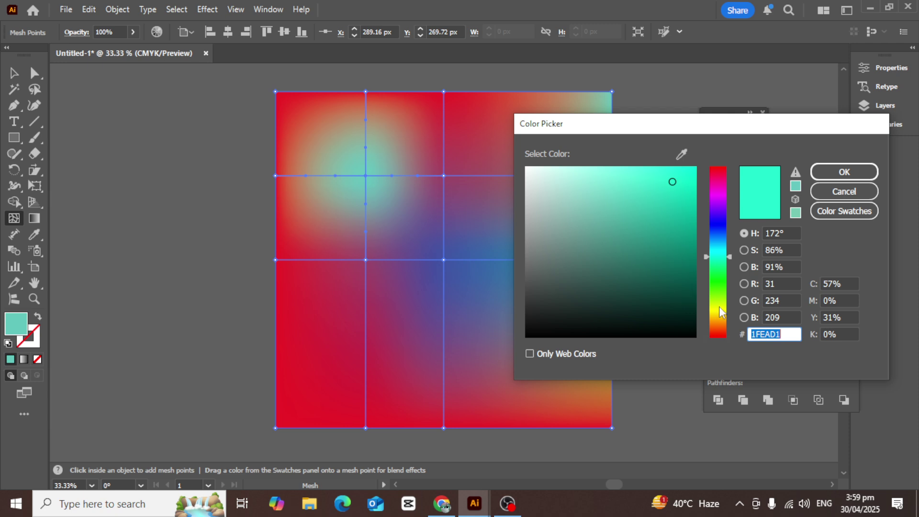
{"action": "left_click", "coordinate": [721, 327]}
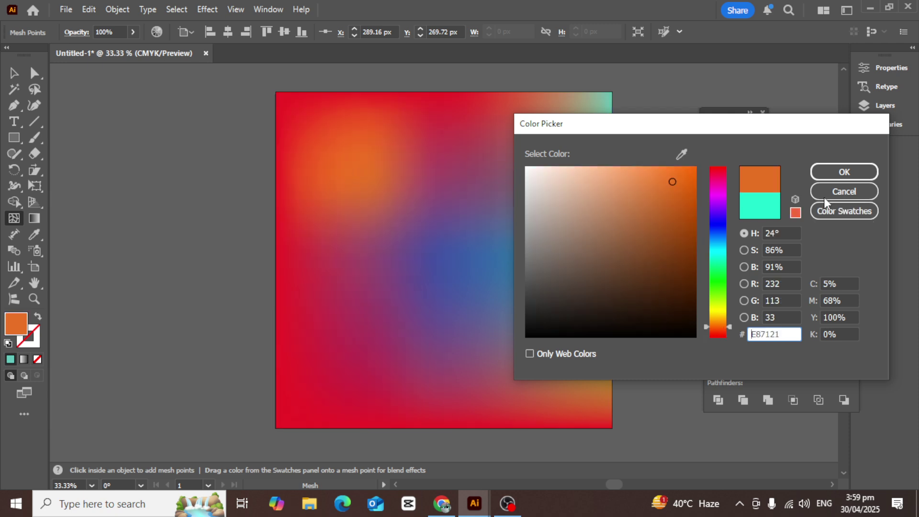
{"action": "left_click", "coordinate": [838, 172]}
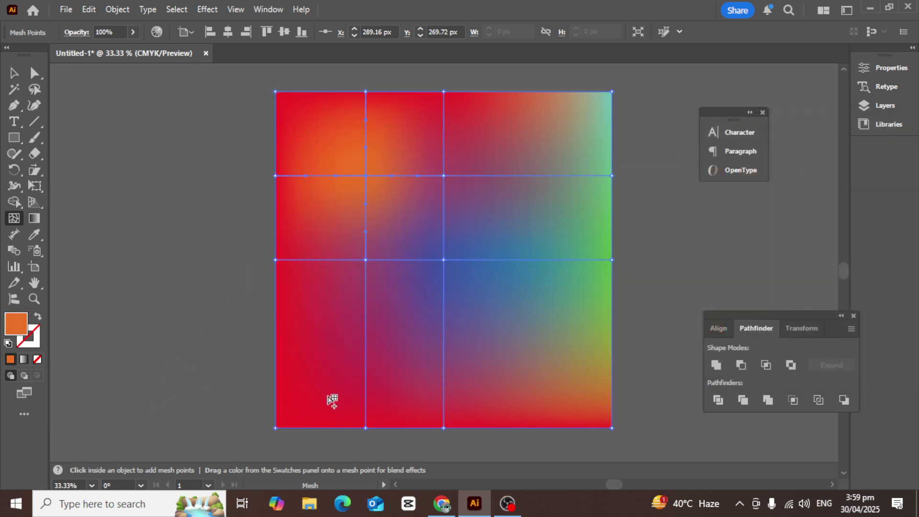
{"action": "left_click", "coordinate": [366, 366]}
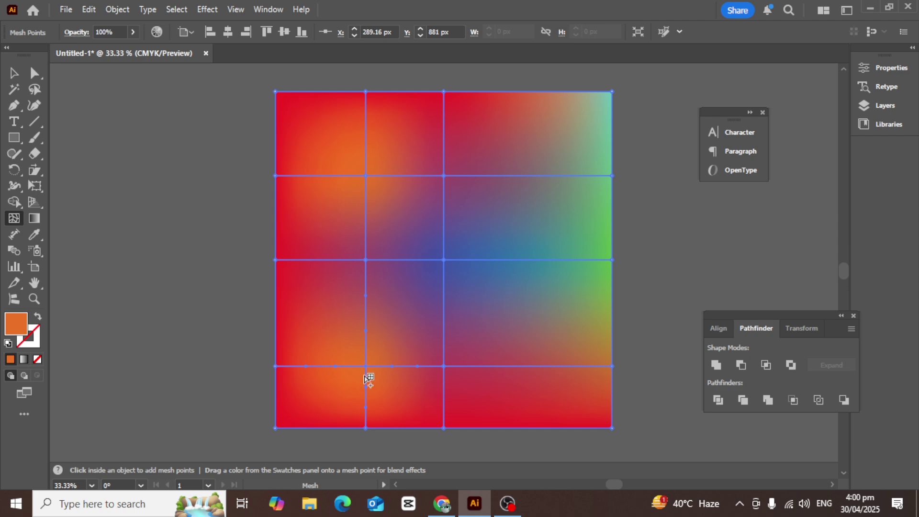
Lower the opacity of the square's center mesh point to 53%
{"action": "left_click", "coordinate": [133, 32]}
{"action": "mouse_move", "coordinate": [130, 48]}
{"action": "left_mouse_down"}
{"action": "mouse_move", "coordinate": [85, 52]}
{"action": "mouse_move", "coordinate": [130, 56]}
{"action": "left_mouse_up"}
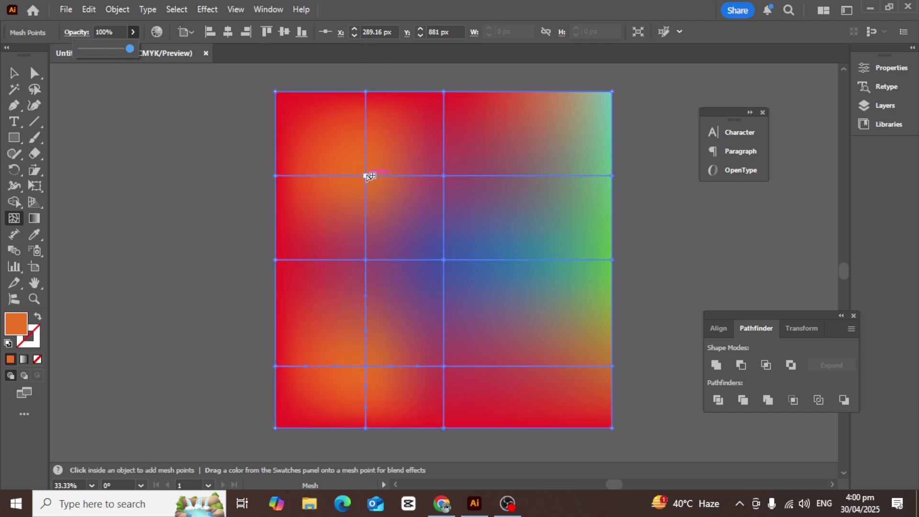
{"action": "left_click", "coordinate": [444, 261]}
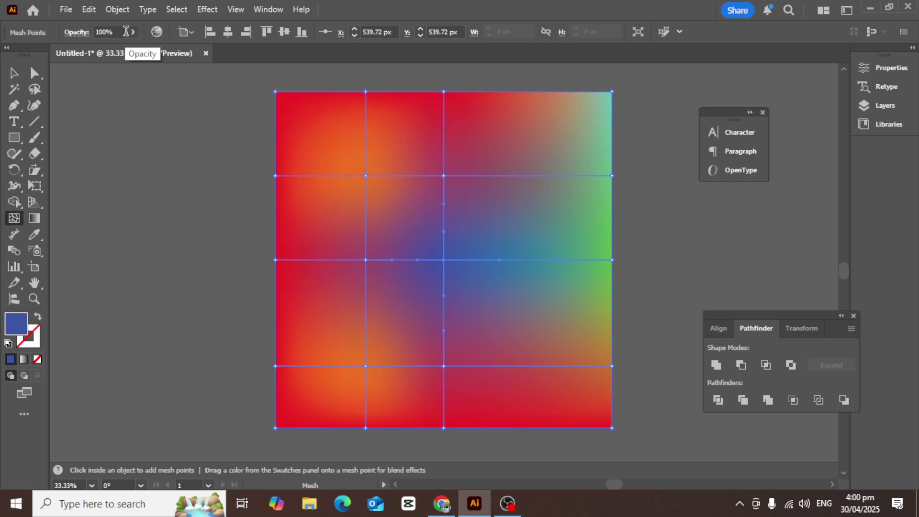
{"action": "left_click", "coordinate": [134, 32]}
{"action": "left_click_drag", "start_coordinate": [132, 47], "coordinate": [107, 32]}
Select the whole mesh square and delete it from the artboard
{"action": "left_click", "coordinate": [14, 72]}
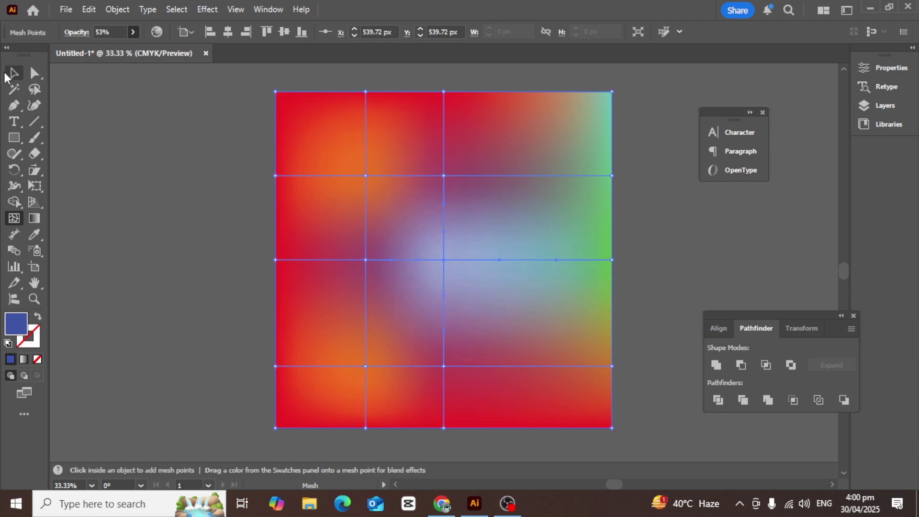
{"action": "left_click", "coordinate": [159, 88]}
{"action": "left_click", "coordinate": [513, 163]}
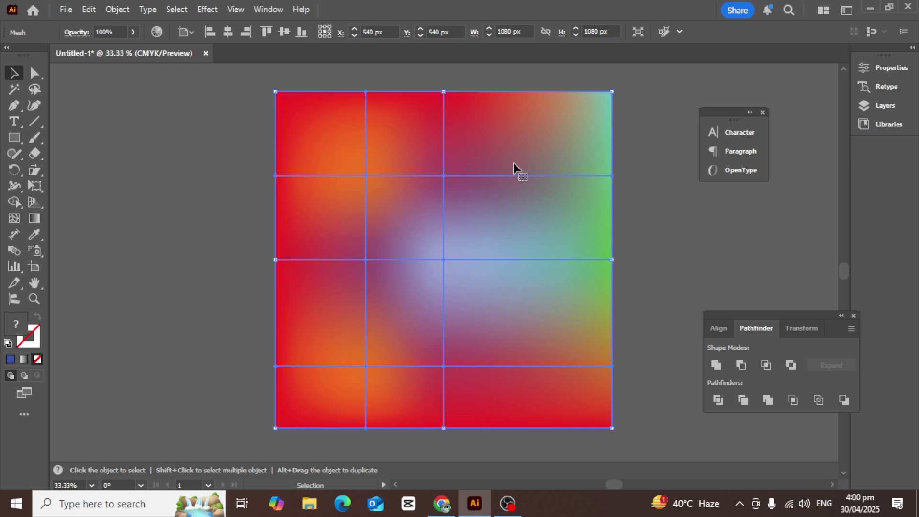
{"action": "key", "text": "Delete"}
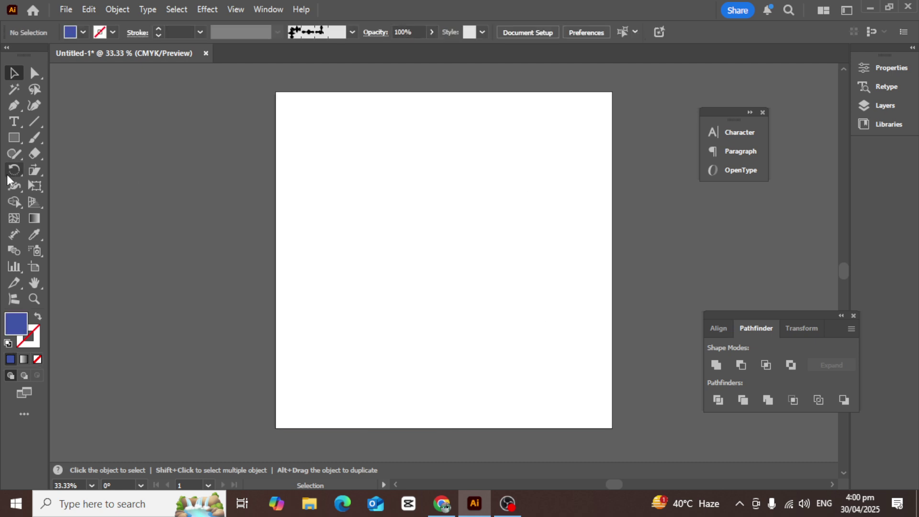
Draw a blue square covering the whole artboard and apply a white-to-black linear gradient to it with the Gradient tool
{"action": "left_click", "coordinate": [14, 137]}
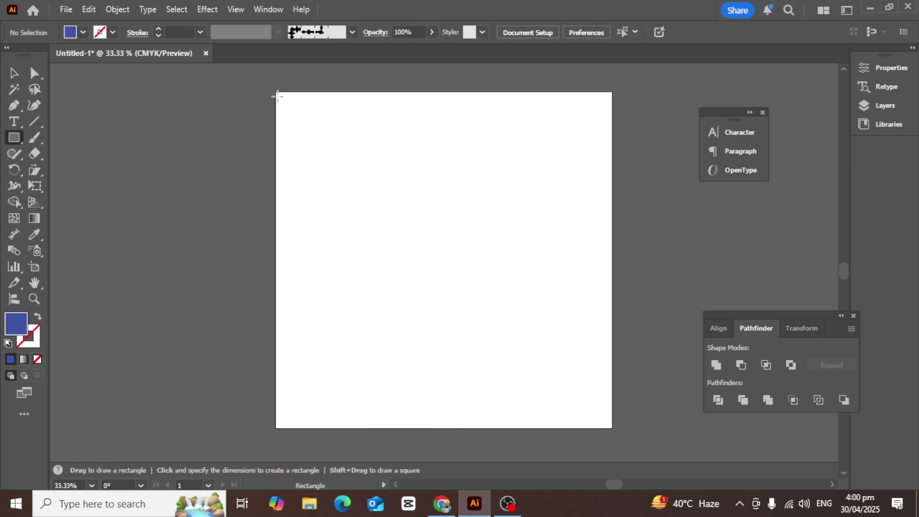
{"action": "mouse_move", "coordinate": [275, 92]}
{"action": "left_mouse_down"}
{"action": "mouse_move", "coordinate": [554, 396]}
{"action": "mouse_move", "coordinate": [611, 425]}
{"action": "left_mouse_up"}
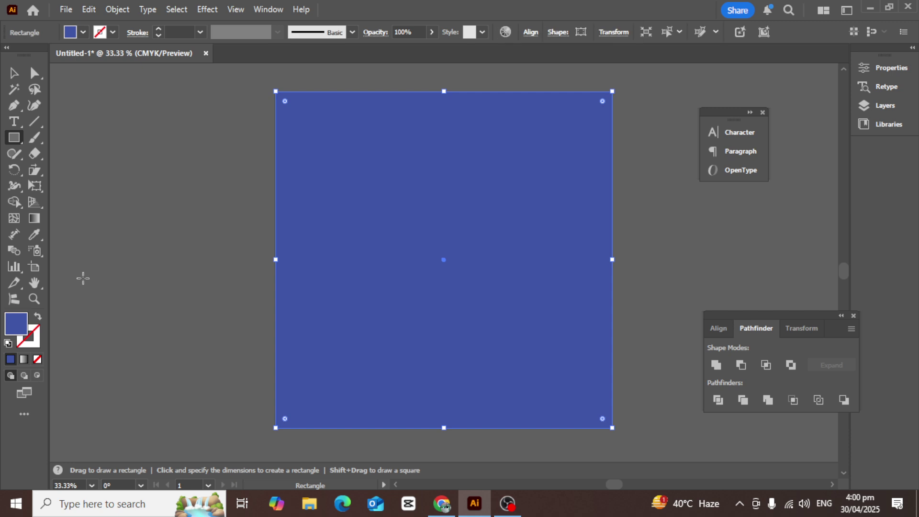
{"action": "left_click", "coordinate": [35, 219]}
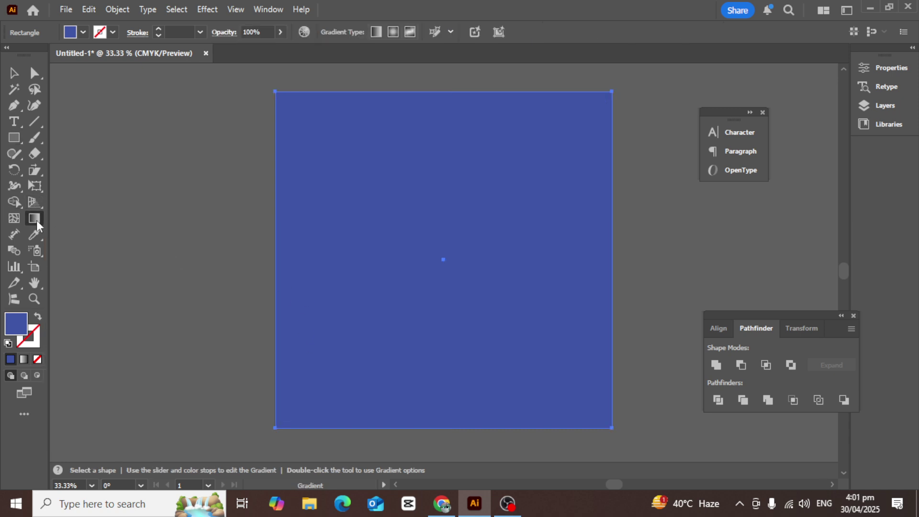
{"action": "left_click", "coordinate": [441, 258]}
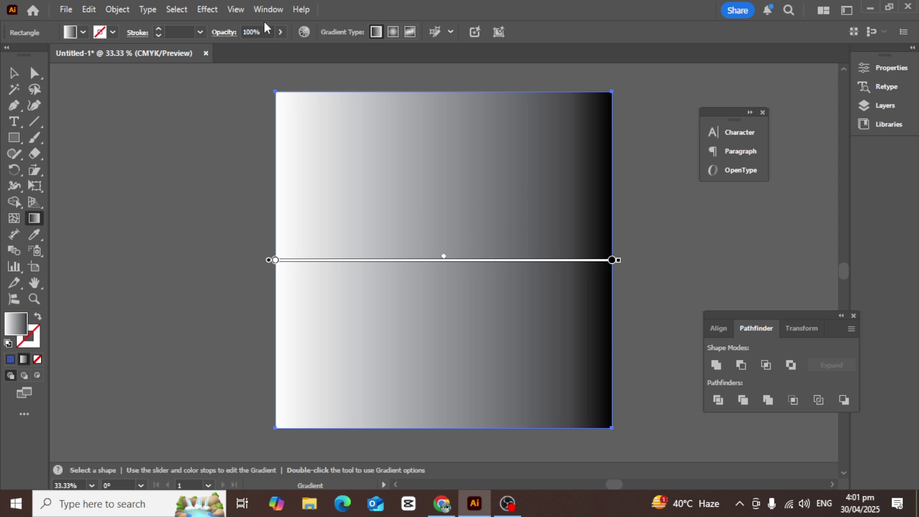
Show the gradient settings beside the artboard and color the gradient's starting stop dark green (00541E) with K at 64%
{"action": "left_click", "coordinate": [268, 9]}
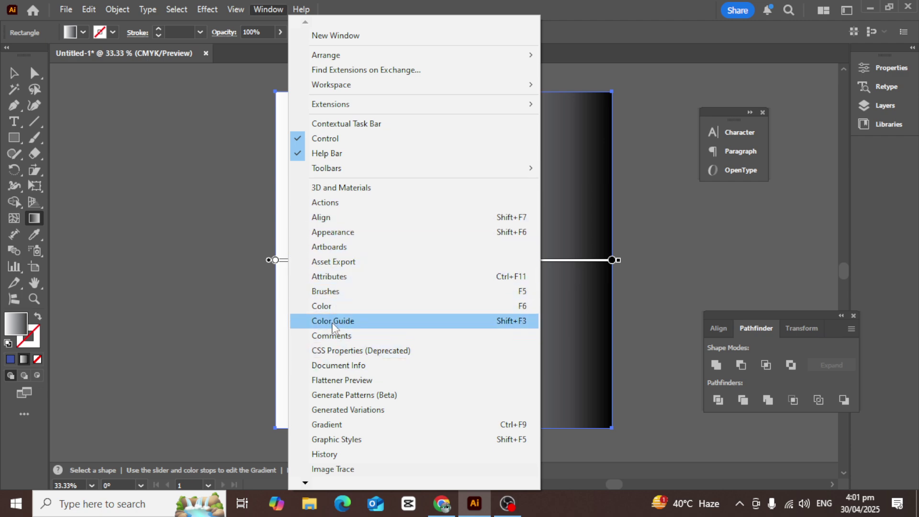
{"action": "left_click", "coordinate": [327, 425]}
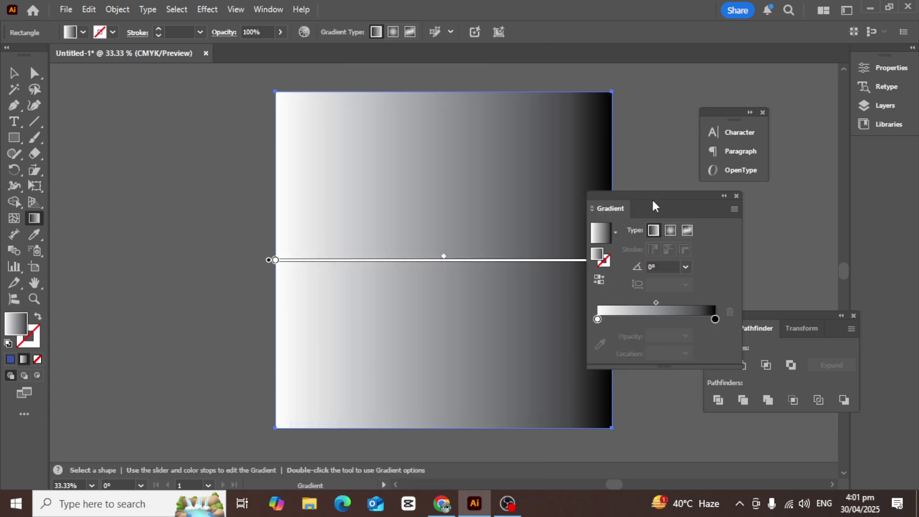
{"action": "left_click_drag", "start_coordinate": [681, 199], "coordinate": [745, 190]}
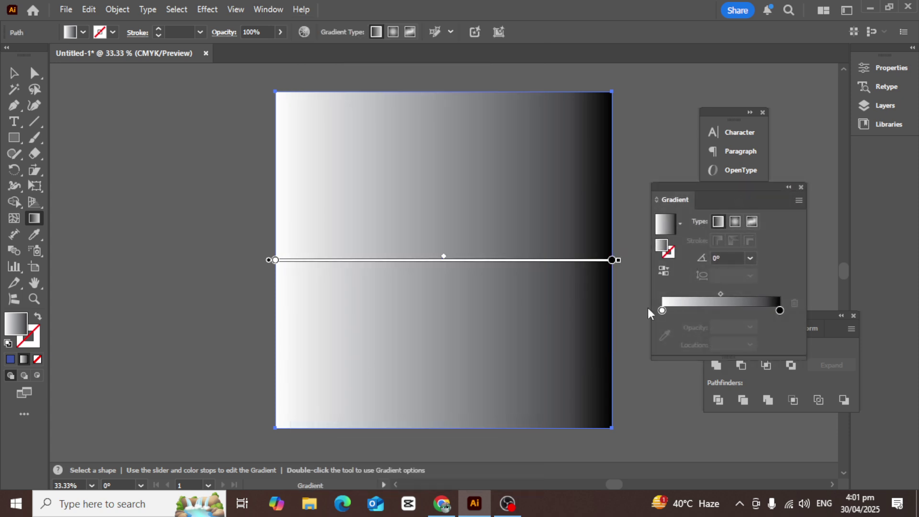
{"action": "left_click", "coordinate": [662, 310]}
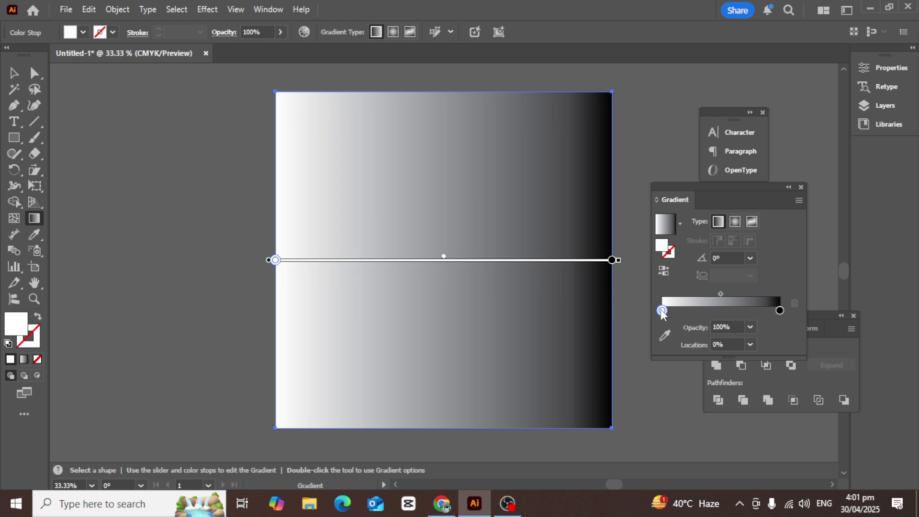
{"action": "double_click", "coordinate": [662, 310]}
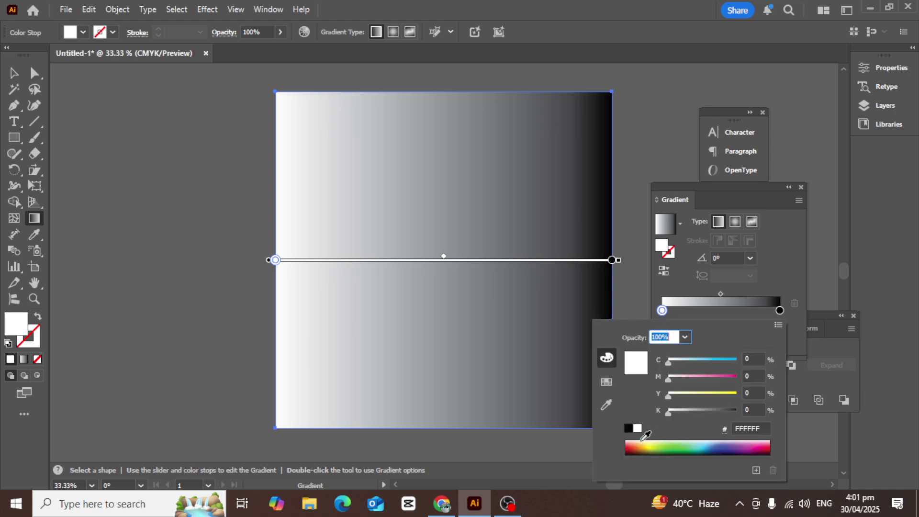
{"action": "left_click_drag", "start_coordinate": [664, 439], "coordinate": [681, 448]}
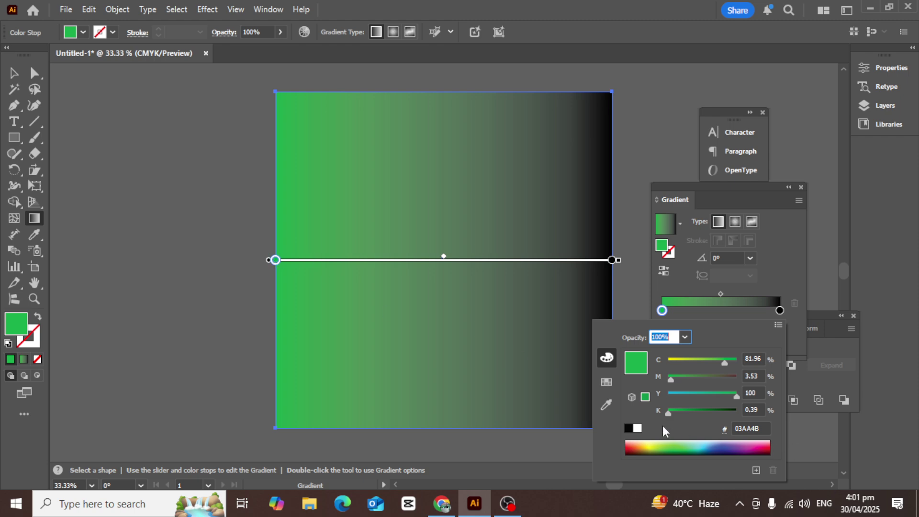
{"action": "left_click_drag", "start_coordinate": [670, 414], "coordinate": [712, 414]}
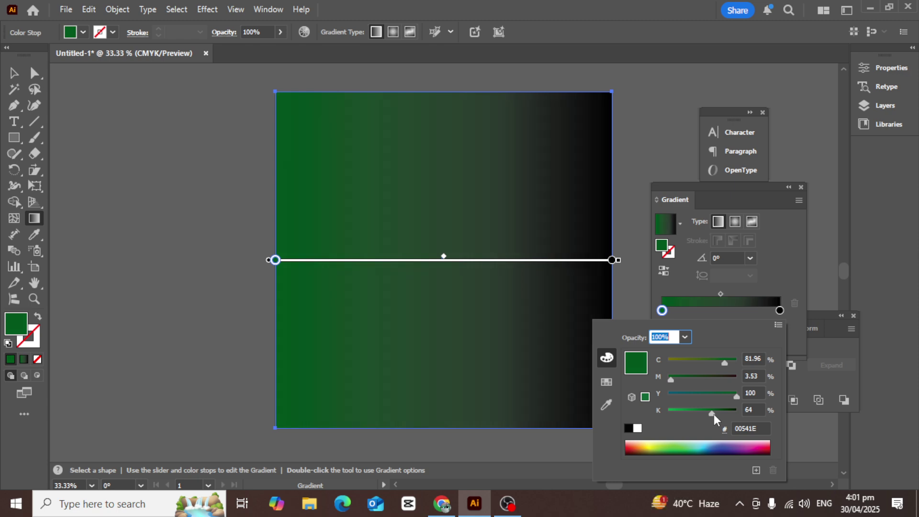
Color the gradient's black end stop light green (60AE3F) with K at 9%
{"action": "left_click", "coordinate": [614, 261]}
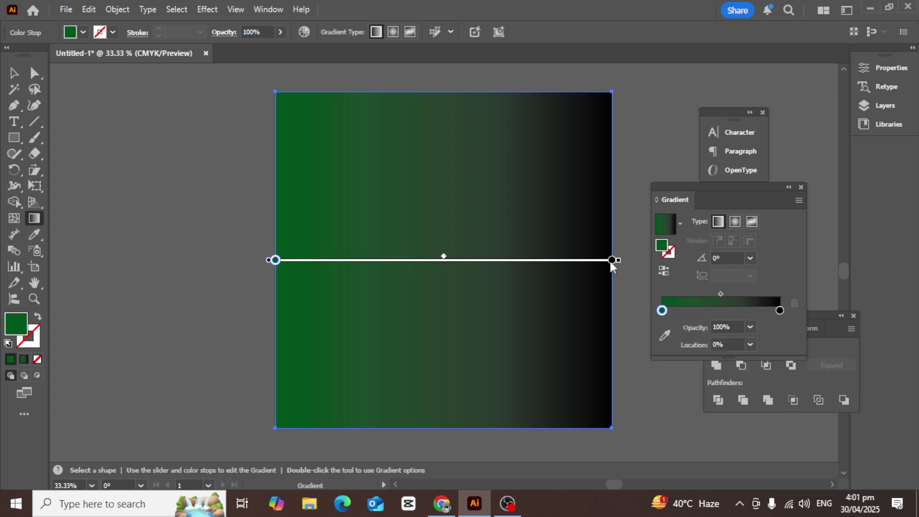
{"action": "left_click", "coordinate": [779, 310]}
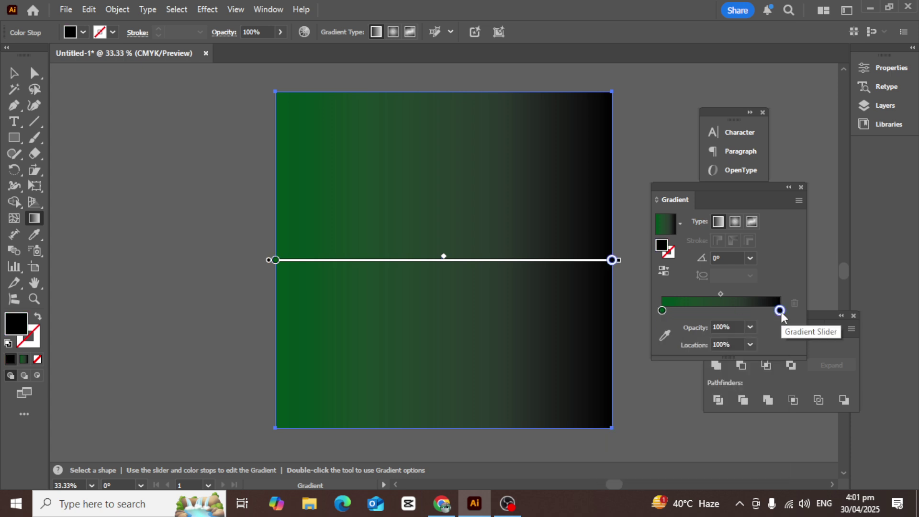
{"action": "double_click", "coordinate": [780, 311]}
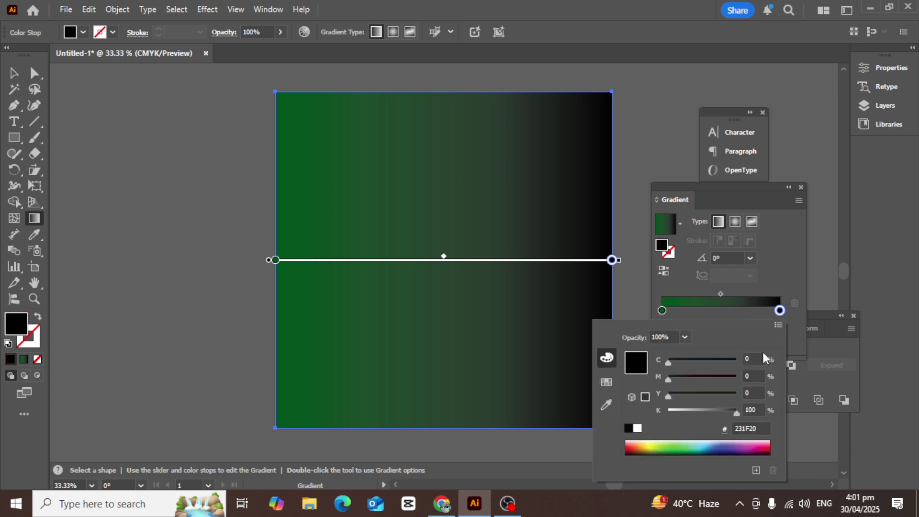
{"action": "left_click", "coordinate": [676, 445]}
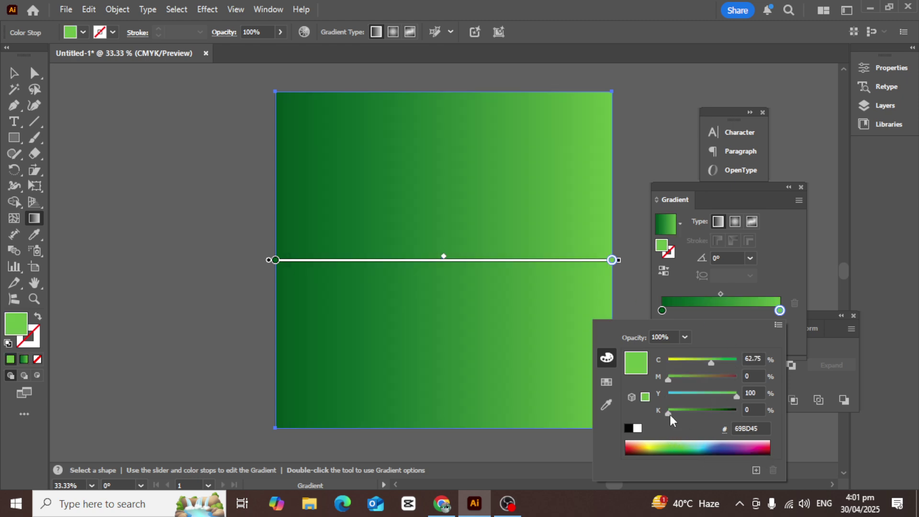
{"action": "left_click_drag", "start_coordinate": [670, 414], "coordinate": [676, 415]}
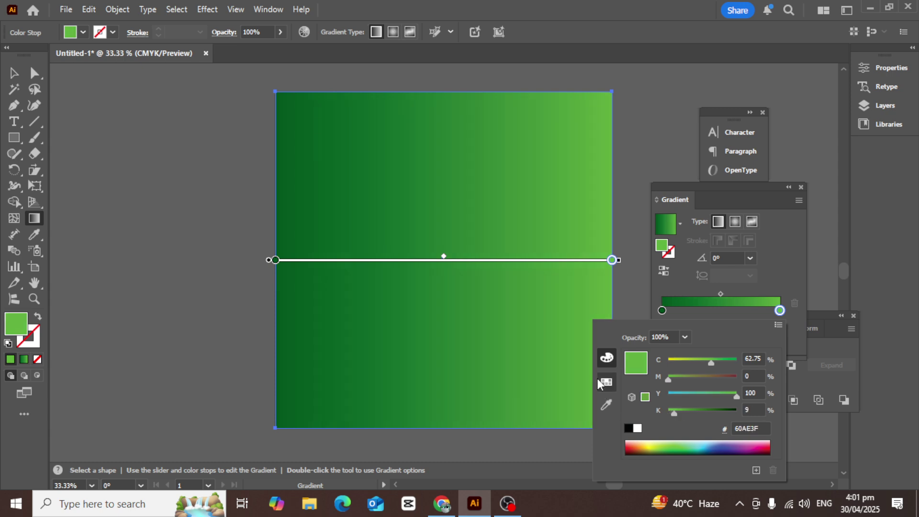
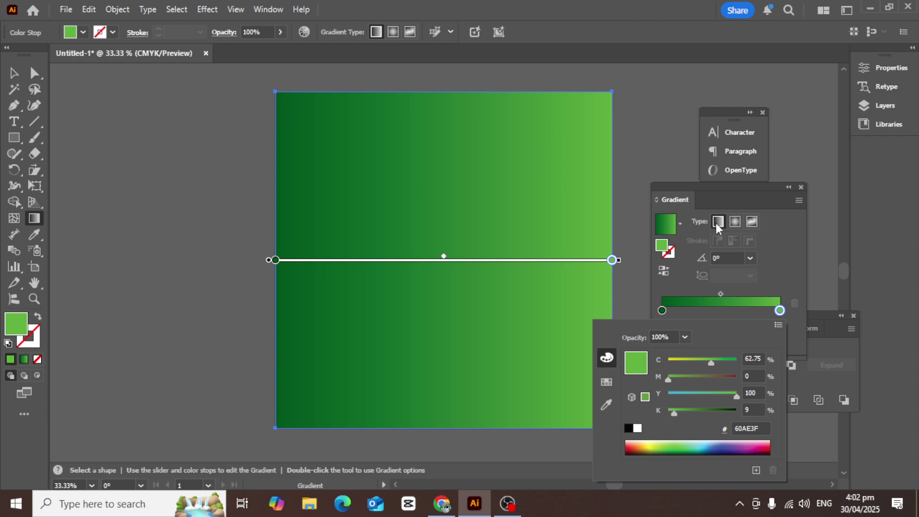
Switch the square's gradient to radial and reverse it so light green is at the center
{"action": "left_click", "coordinate": [734, 223]}
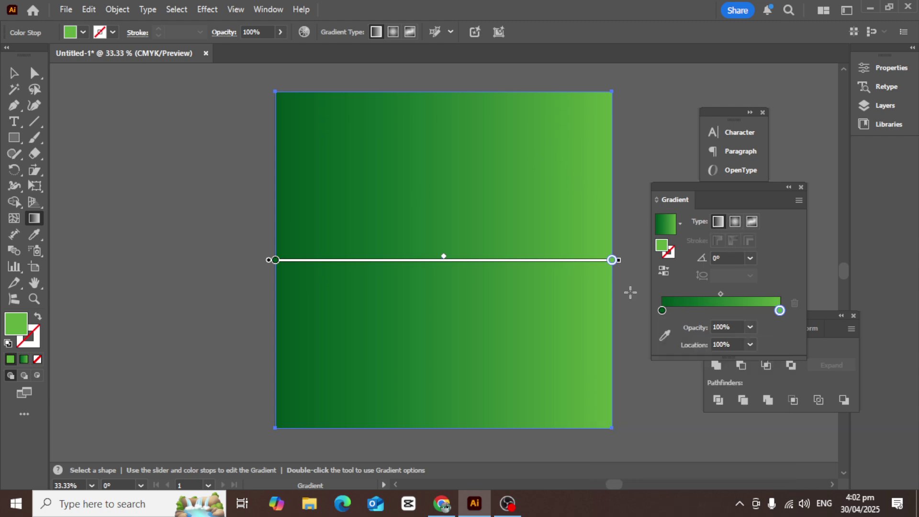
{"action": "left_click", "coordinate": [13, 73]}
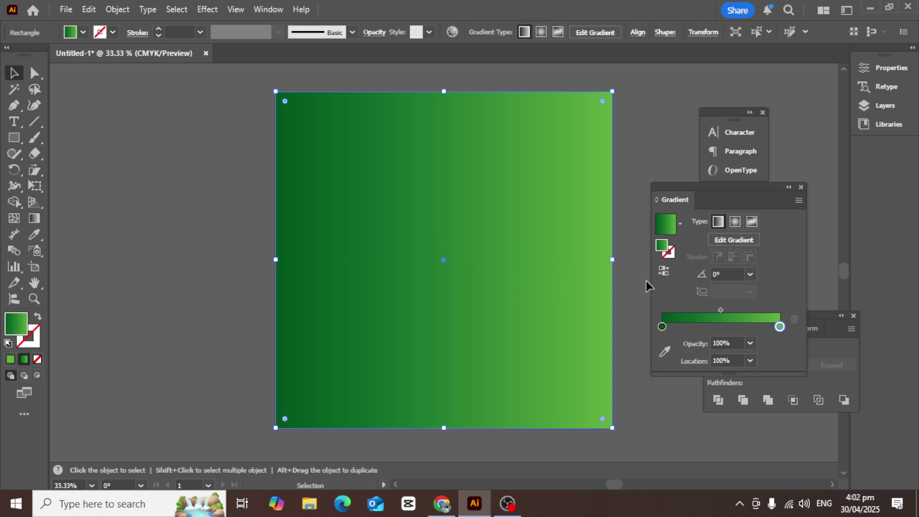
{"action": "left_click", "coordinate": [735, 222]}
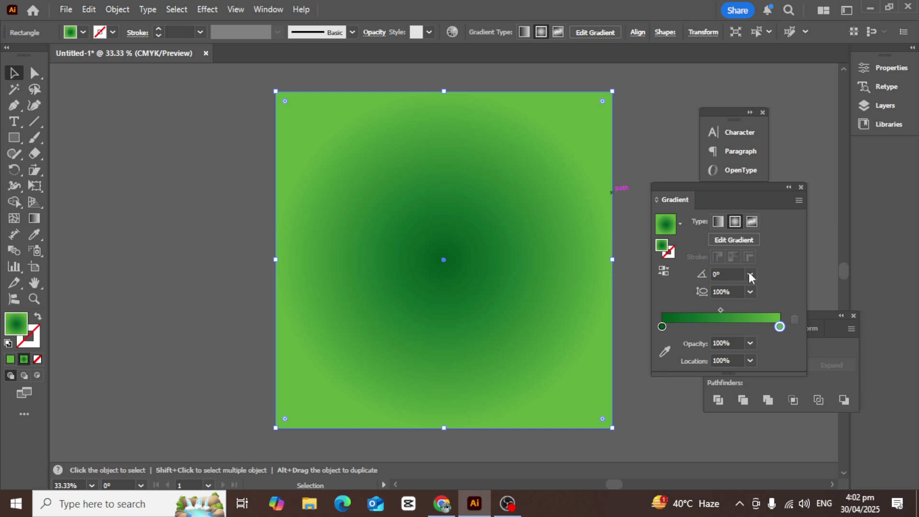
{"action": "left_click", "coordinate": [663, 272]}
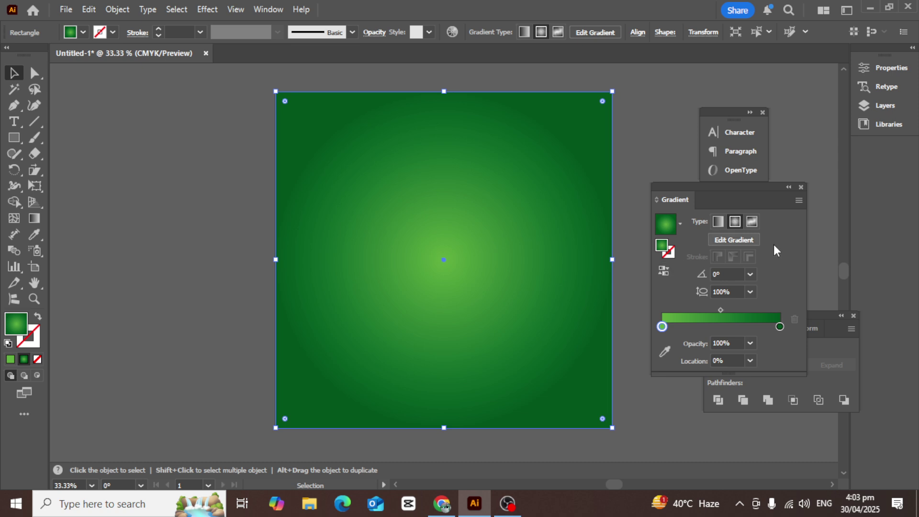
Change the square's gradient type to freeform, drawn with points
{"action": "left_click", "coordinate": [752, 221]}
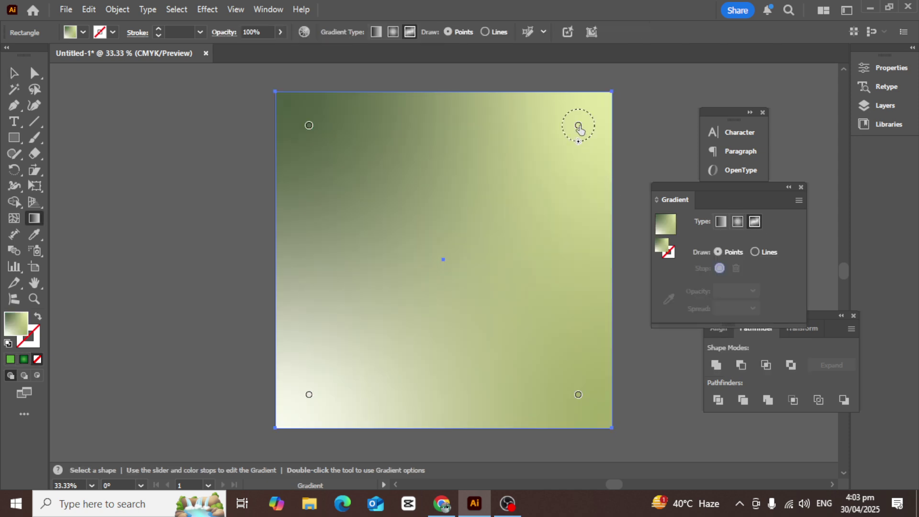
Recolor the freeform gradient point near the square's upper-right corner light cyan
{"action": "left_click", "coordinate": [579, 126]}
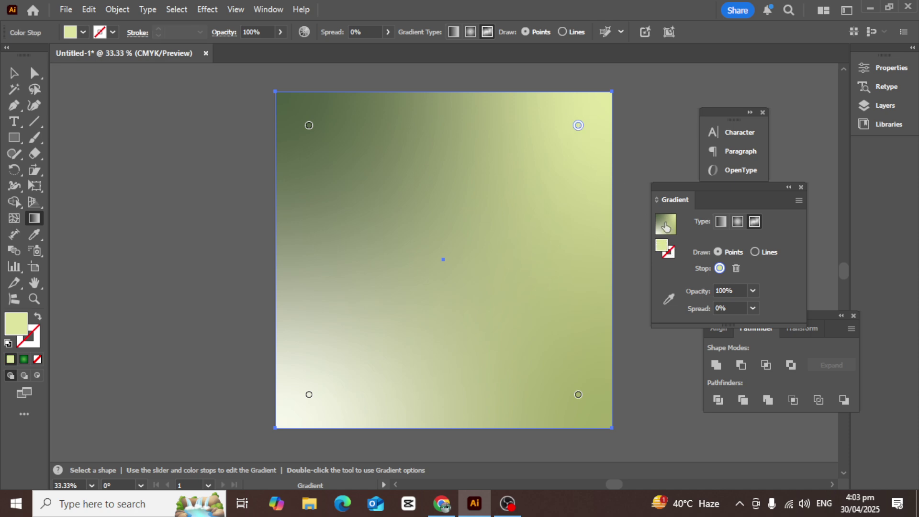
{"action": "double_click", "coordinate": [663, 248]}
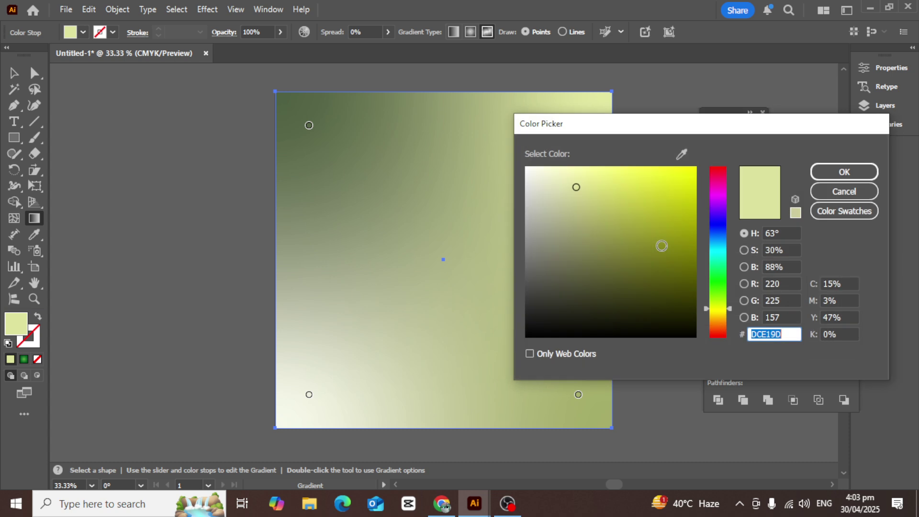
{"action": "left_click", "coordinate": [719, 254]}
{"action": "left_click", "coordinate": [835, 191]}
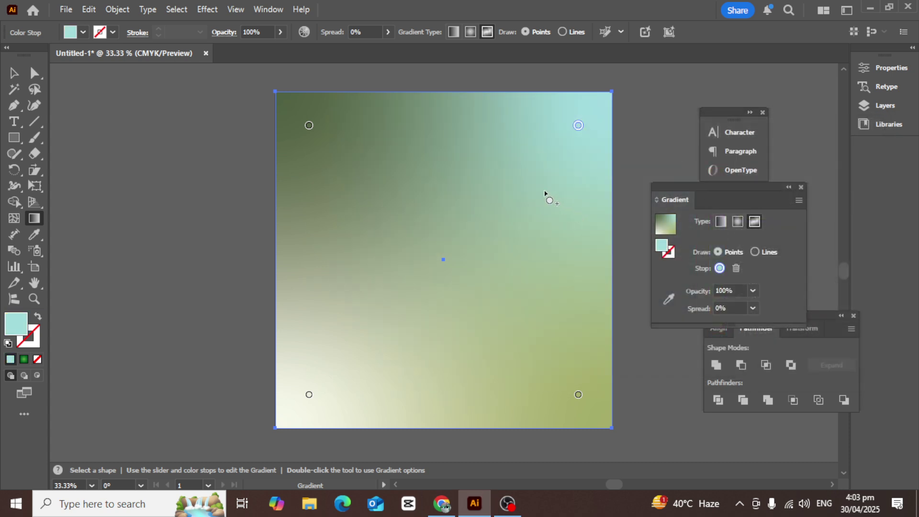
Recolor the freeform gradient point near the square's upper-left corner muted purple
{"action": "left_click", "coordinate": [309, 127]}
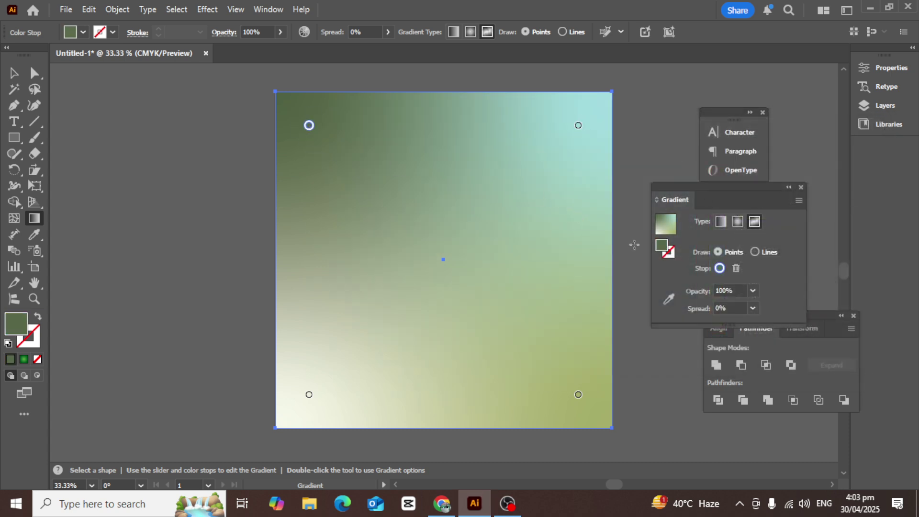
{"action": "double_click", "coordinate": [664, 247]}
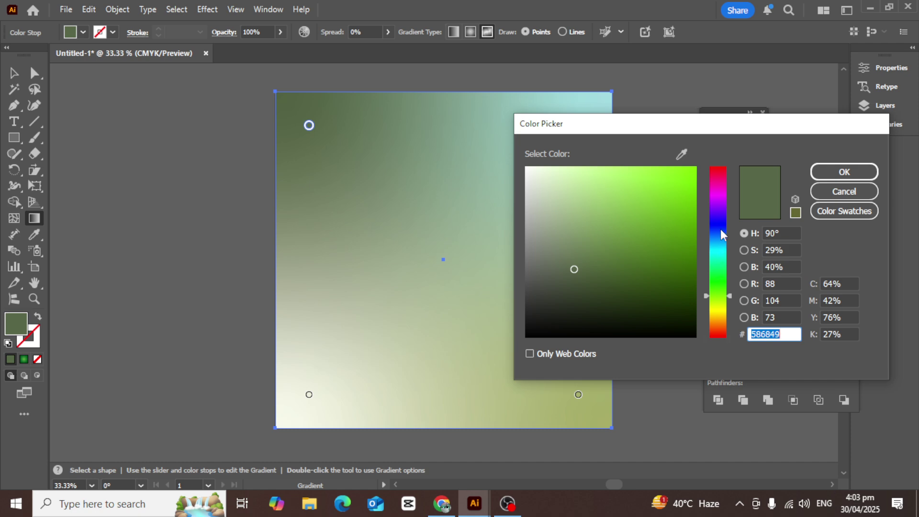
{"action": "left_click", "coordinate": [717, 201]}
{"action": "left_click", "coordinate": [844, 171]}
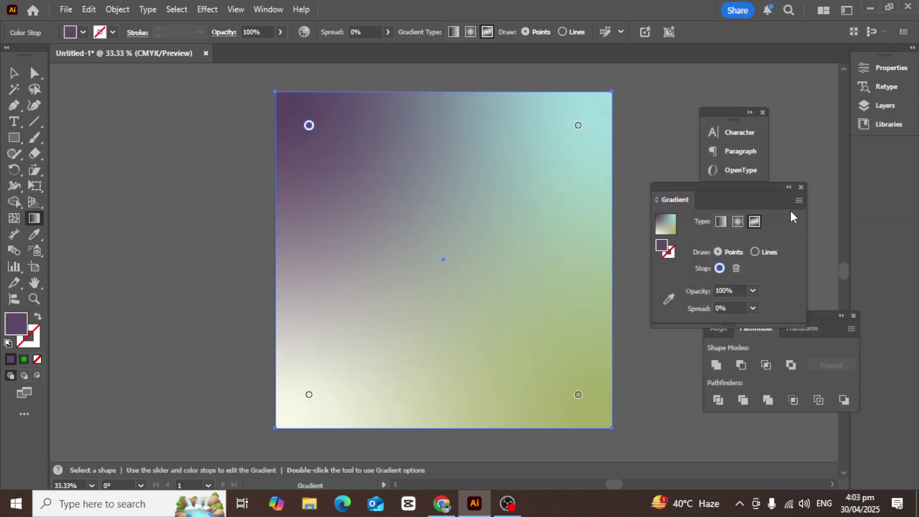
Add a freeform gradient point right of and above the square's center and color it lime (CAEA0F)
{"action": "left_click", "coordinate": [522, 199]}
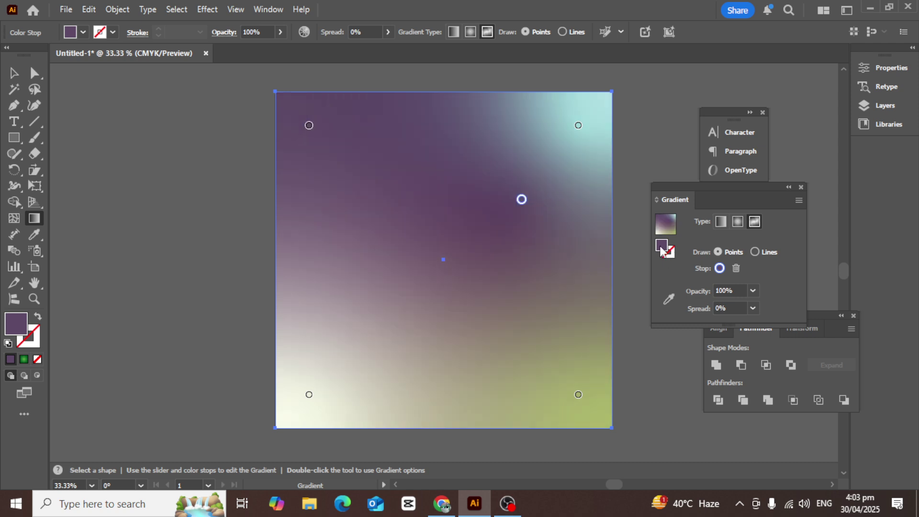
{"action": "double_click", "coordinate": [661, 248]}
{"action": "left_click", "coordinate": [717, 305]}
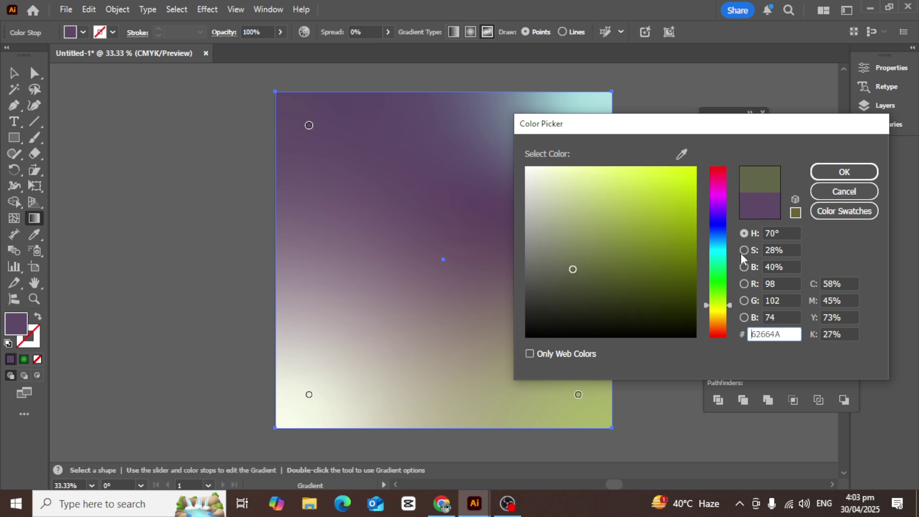
{"action": "mouse_move", "coordinate": [571, 268]}
{"action": "left_mouse_down"}
{"action": "mouse_move", "coordinate": [660, 180]}
{"action": "mouse_move", "coordinate": [686, 181]}
{"action": "left_mouse_up"}
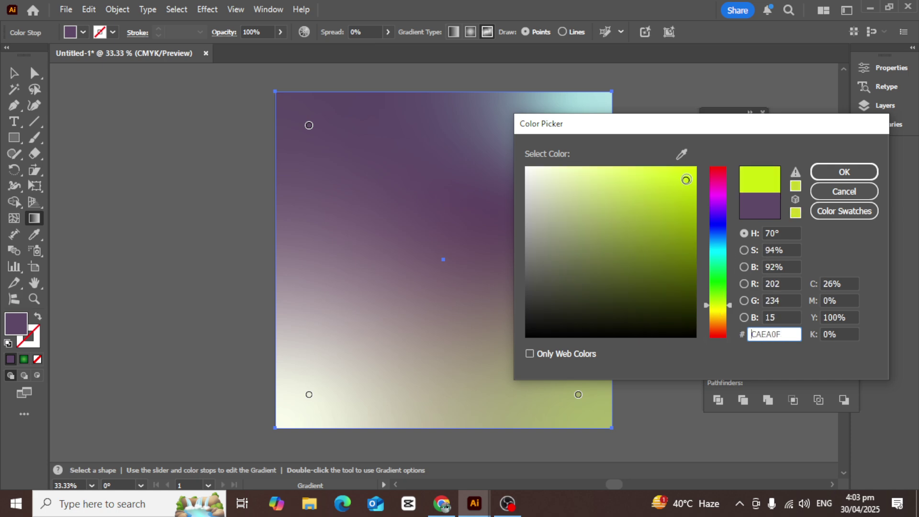
{"action": "left_click", "coordinate": [835, 175]}
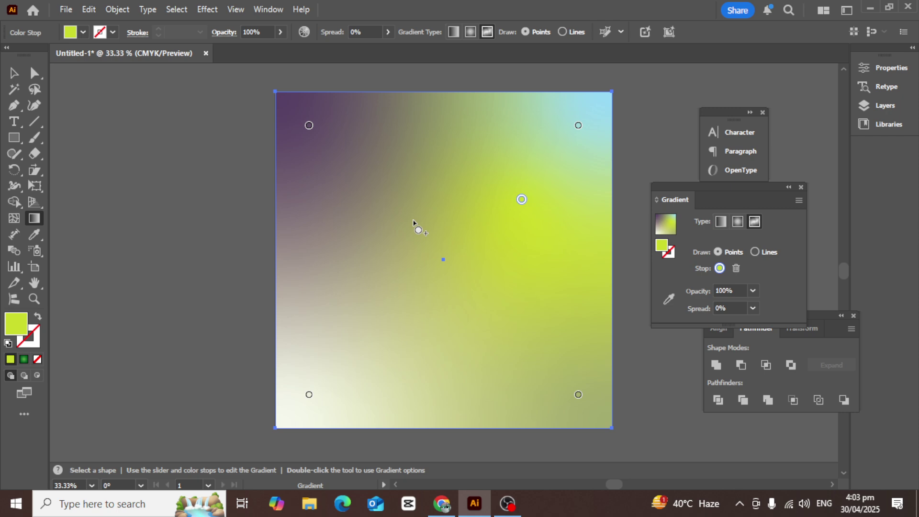
Try the Lines drawing mode for the freeform gradient and return to Points
{"action": "left_click", "coordinate": [308, 396]}
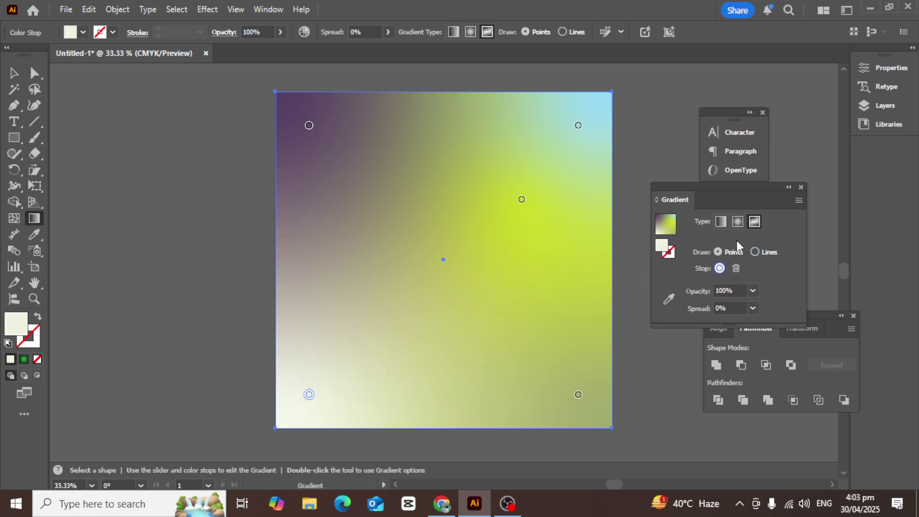
{"action": "left_click", "coordinate": [754, 251]}
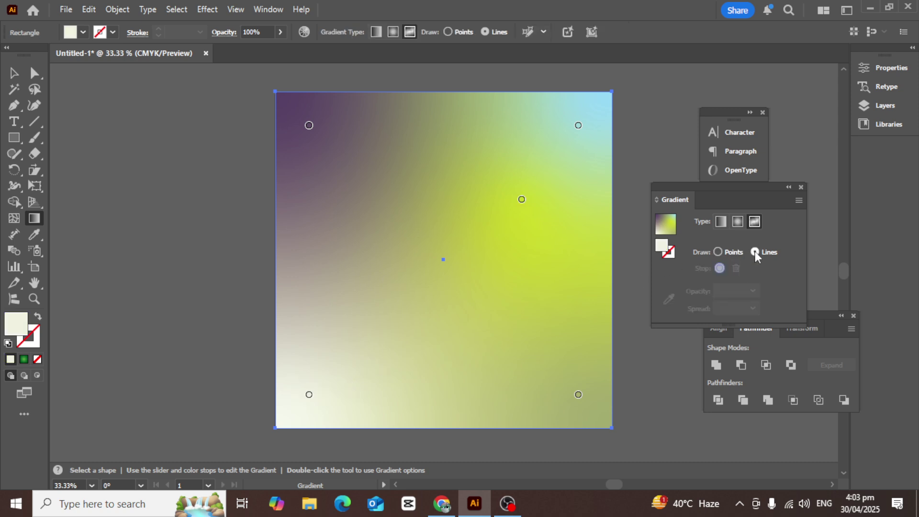
{"action": "left_click", "coordinate": [719, 251]}
Close the gradient settings and delete the gradient-filled square from the artboard
{"action": "left_click", "coordinate": [13, 73]}
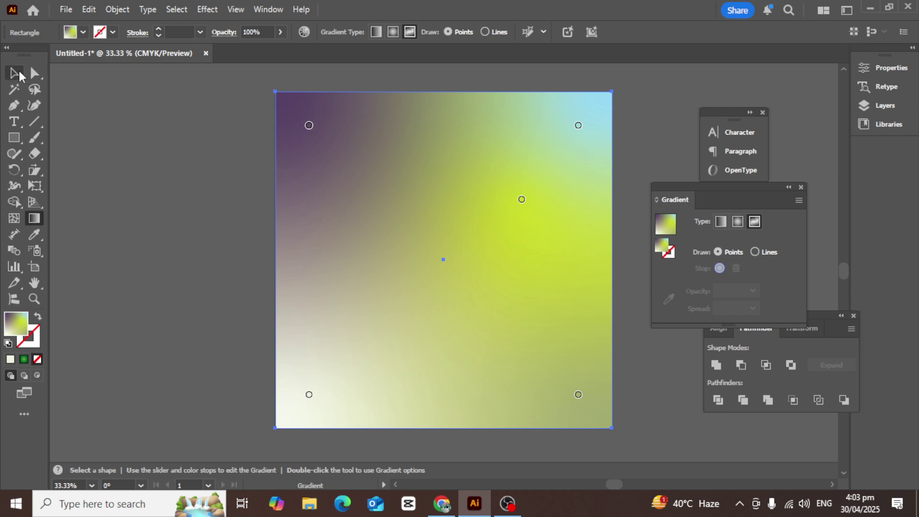
{"action": "left_click", "coordinate": [631, 201]}
{"action": "left_click", "coordinate": [801, 188]}
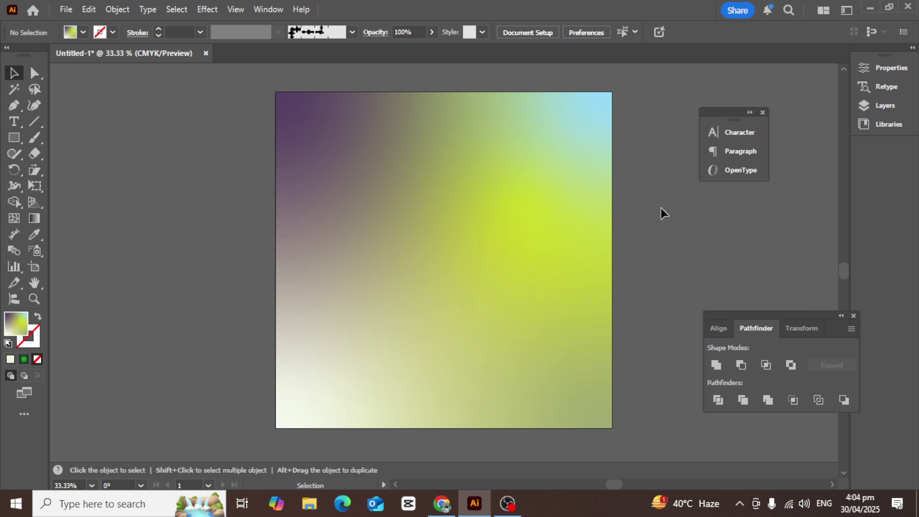
{"action": "left_click", "coordinate": [440, 223]}
{"action": "key", "text": "Delete"}
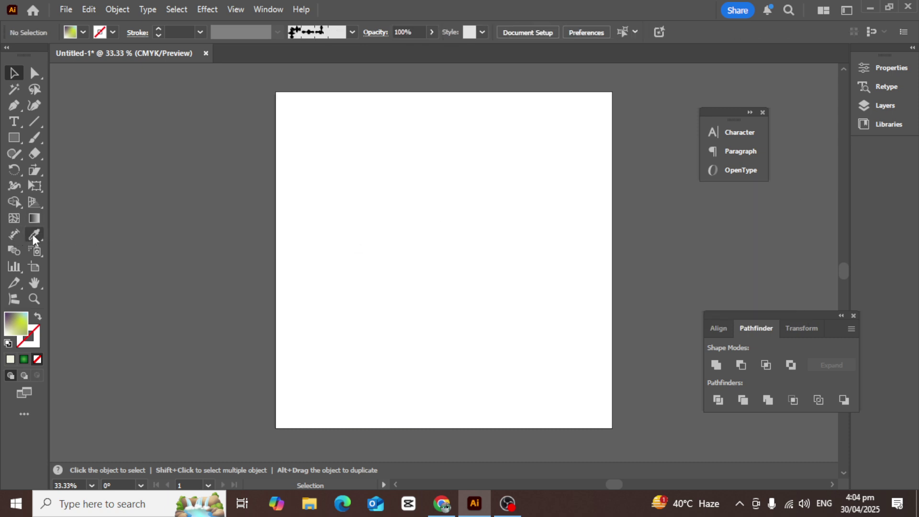
{"action": "left_click_drag", "start_coordinate": [33, 235], "coordinate": [115, 234]}
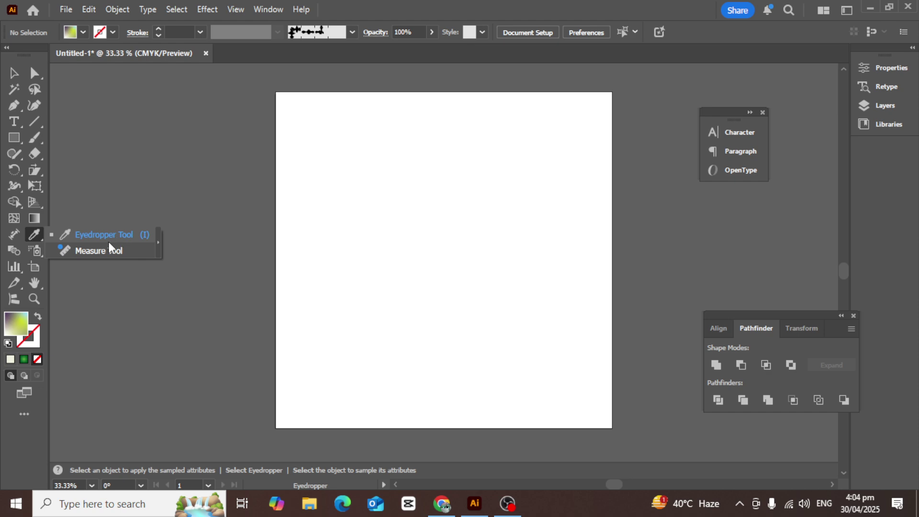
{"action": "double_click", "coordinate": [14, 329]}
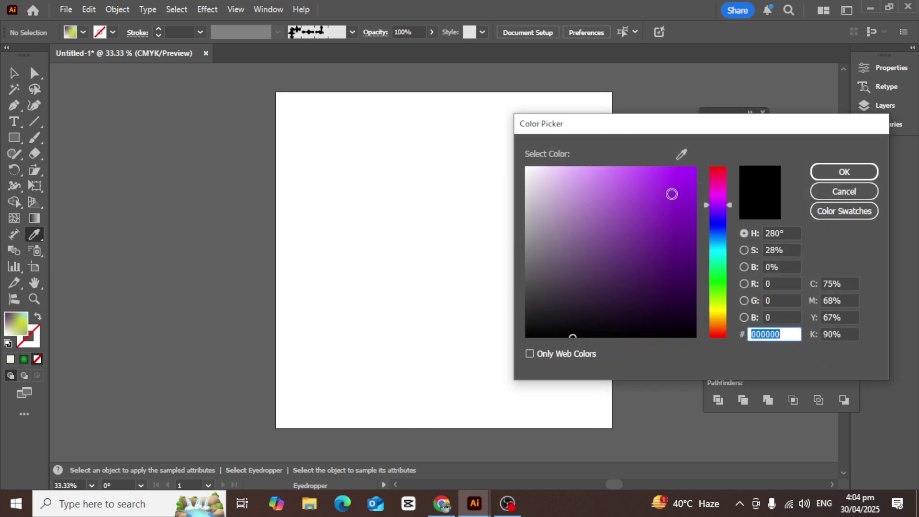
{"action": "left_click", "coordinate": [843, 191]}
Draw a nearly square rectangle in the artboard's upper-left area and fill it with green
{"action": "key", "text": "m"}
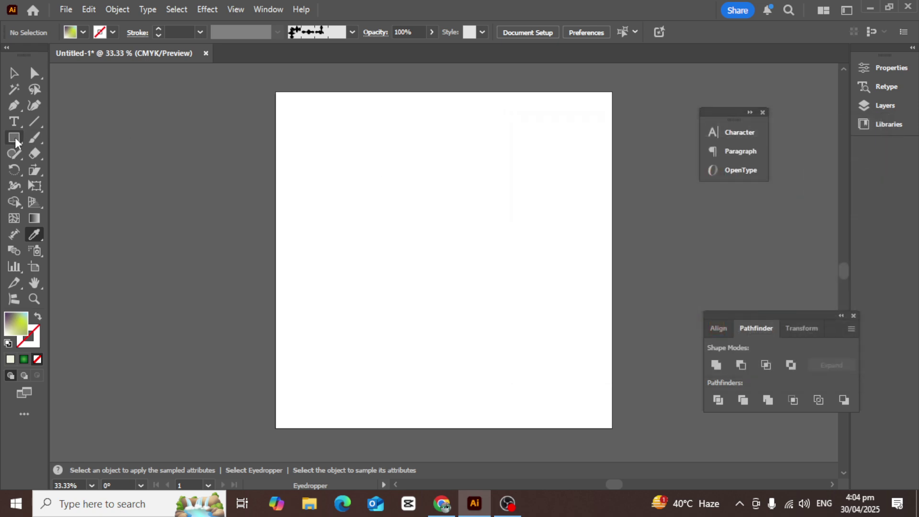
{"action": "left_click_drag", "start_coordinate": [312, 125], "coordinate": [458, 276]}
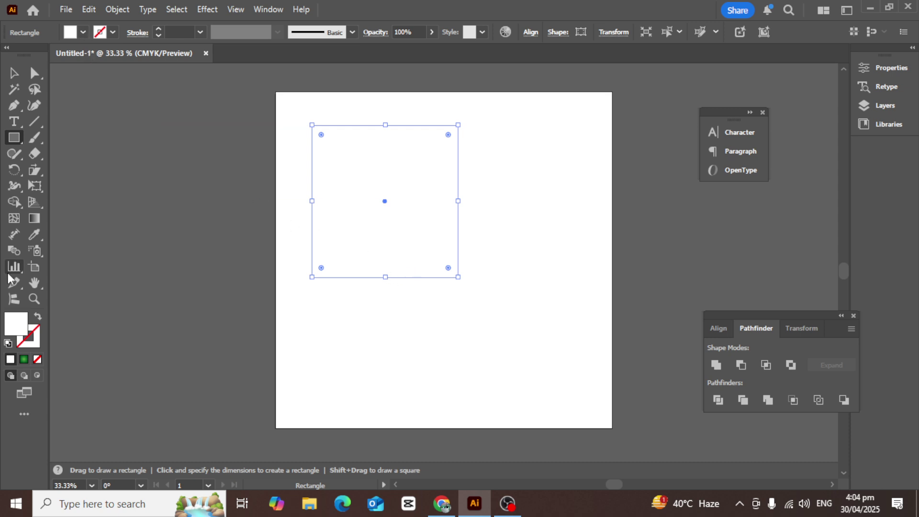
{"action": "left_click", "coordinate": [83, 32]}
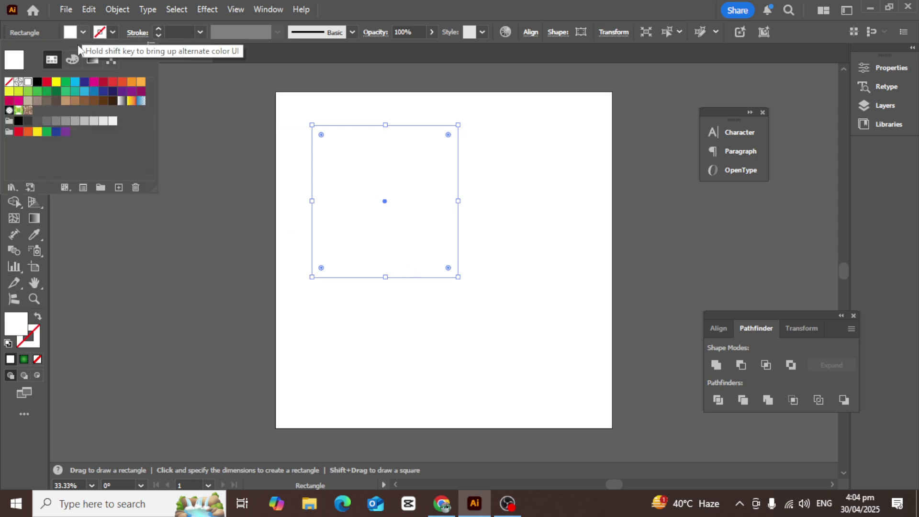
{"action": "left_click", "coordinate": [66, 82]}
{"action": "left_click", "coordinate": [184, 170]}
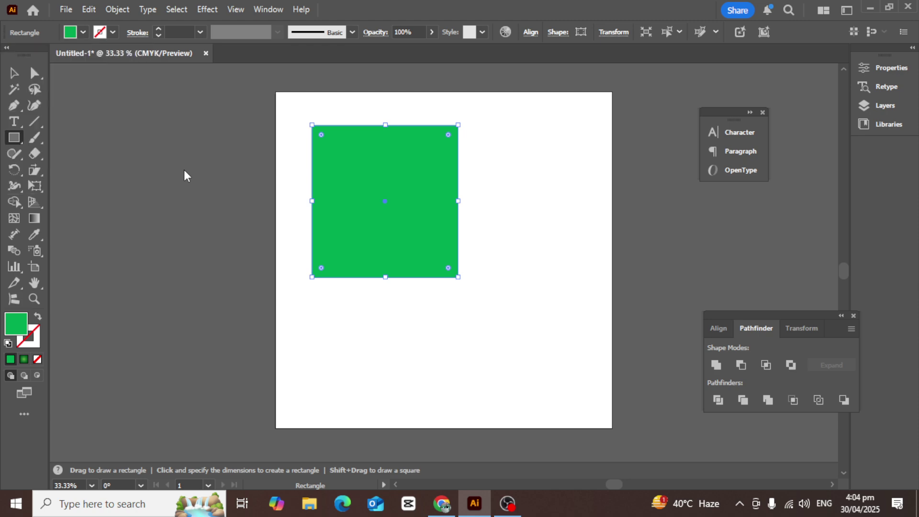
Place a copy of the green rectangle to its lower right and fill the copy with red
{"action": "left_click", "coordinate": [14, 73]}
{"action": "left_click_drag", "start_coordinate": [354, 187], "coordinate": [550, 286]}
{"action": "left_click", "coordinate": [86, 34]}
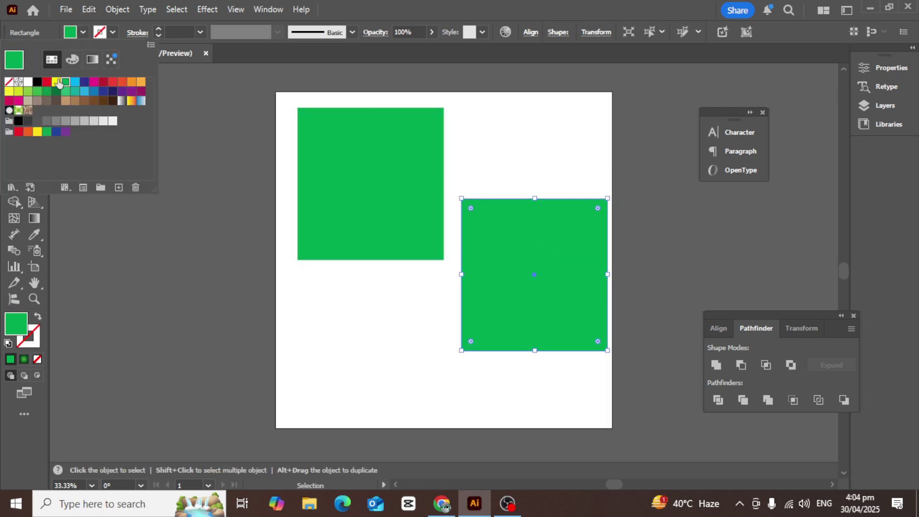
{"action": "left_click", "coordinate": [47, 81]}
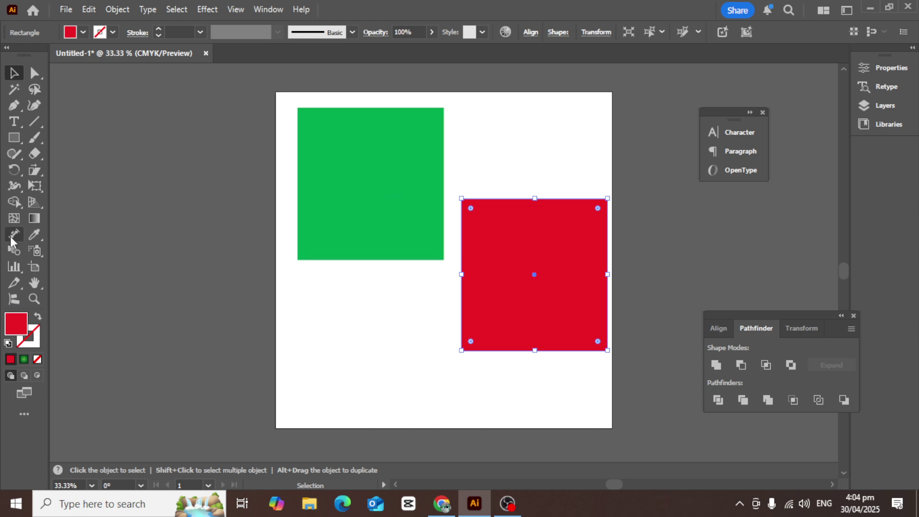
Apply the green rectangle's color to the red one with the Eyedropper tool and undo it
{"action": "left_click", "coordinate": [33, 234]}
{"action": "left_click", "coordinate": [357, 171]}
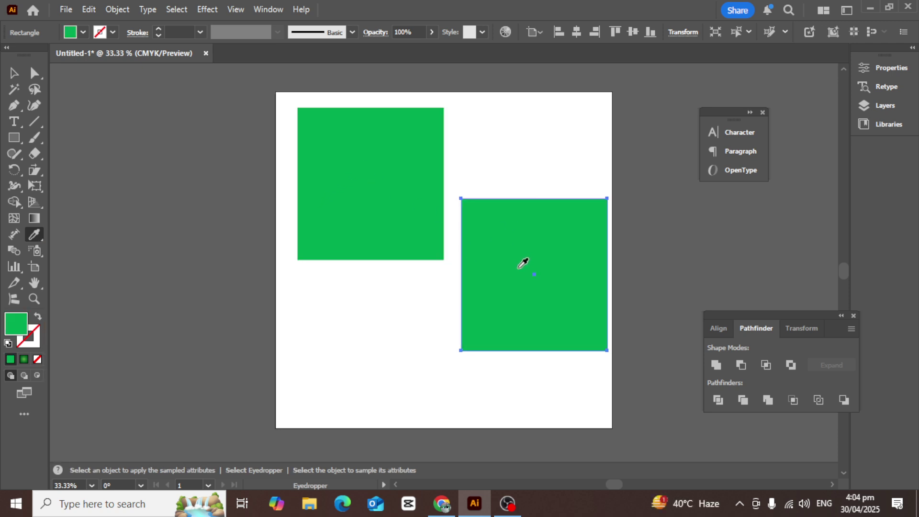
{"action": "key", "text": "ctrl+z"}
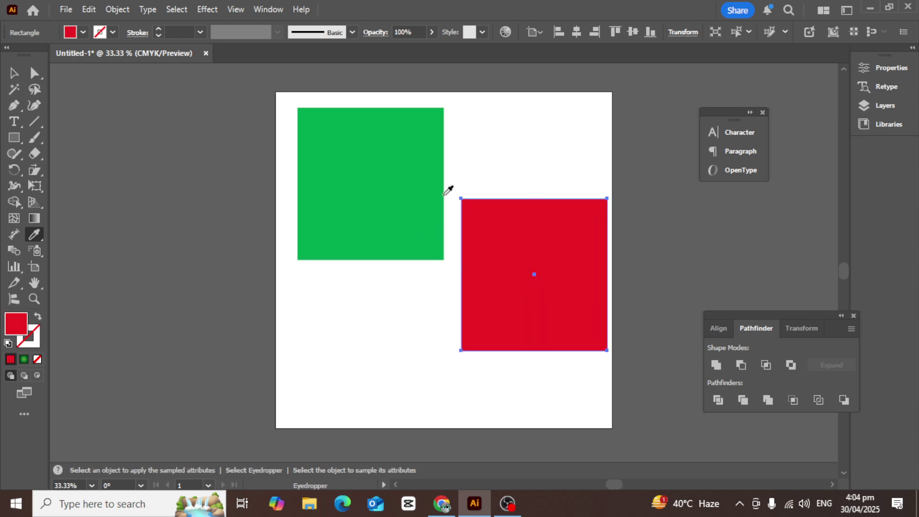
Move the green rectangle down beside the red one and delete both rectangles
{"action": "left_click", "coordinate": [14, 75]}
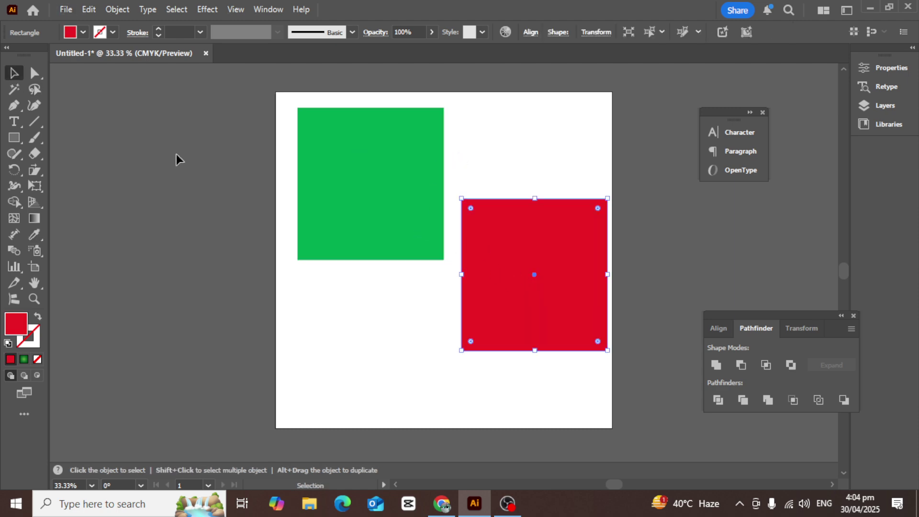
{"action": "left_click", "coordinate": [375, 175]}
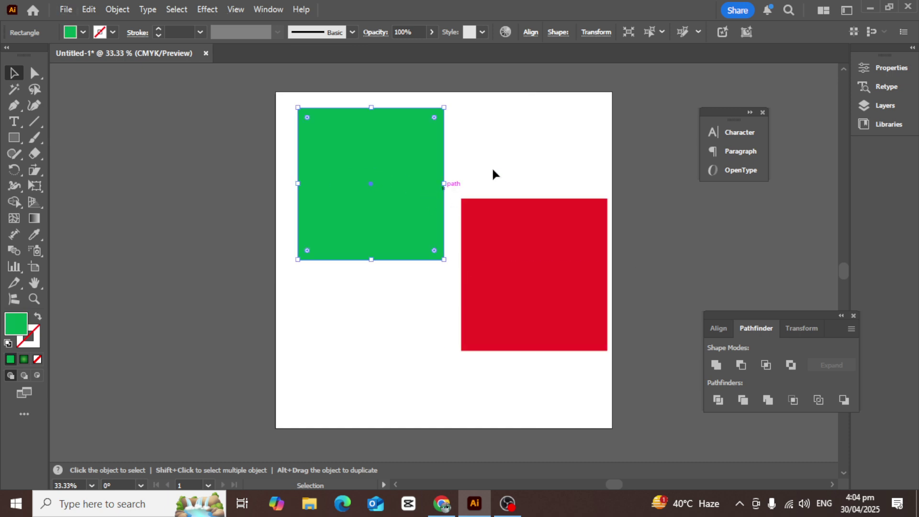
{"action": "left_click_drag", "start_coordinate": [404, 185], "coordinate": [390, 233]}
{"action": "left_click", "coordinate": [484, 235], "text": "shift"}
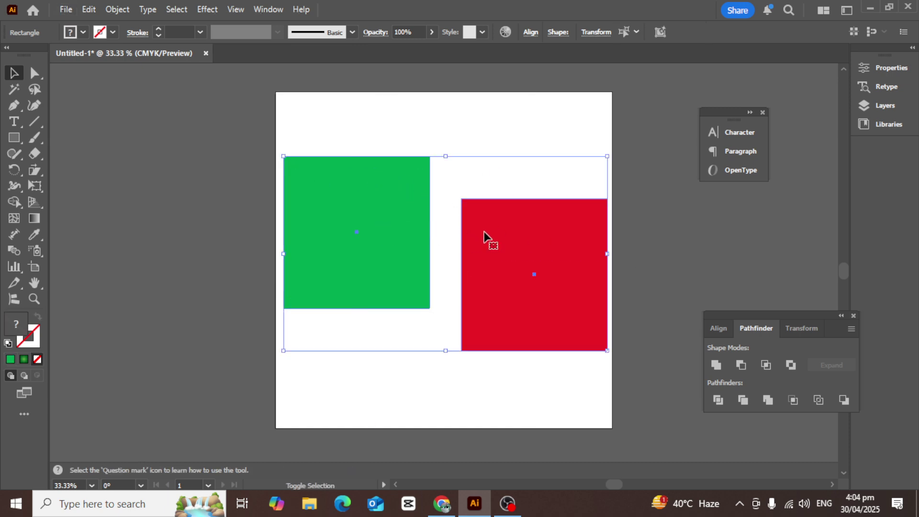
{"action": "key", "text": "Delete"}
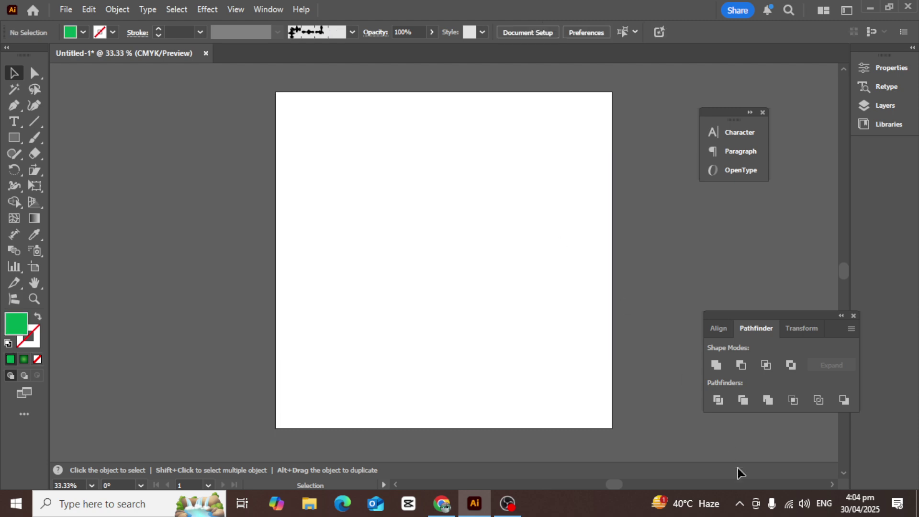
{"action": "left_click", "coordinate": [507, 502]}
{"action": "left_click", "coordinate": [506, 503]}
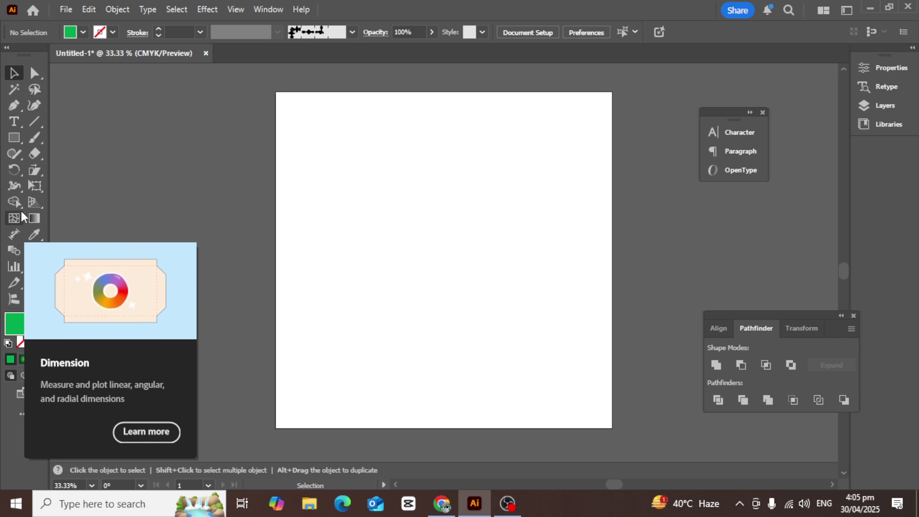
Draw a green rectangle about 505 by 387 px and center it on the artboard
{"action": "left_click", "coordinate": [14, 138]}
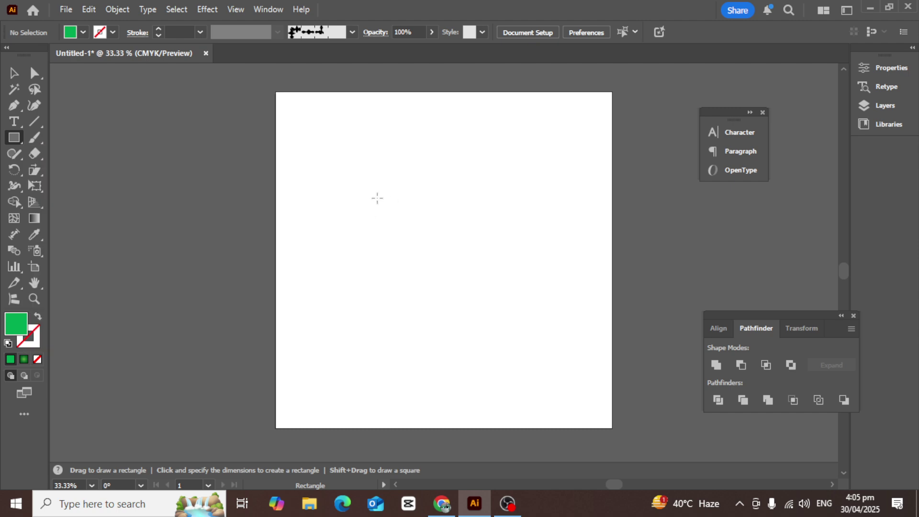
{"action": "left_click_drag", "start_coordinate": [377, 197], "coordinate": [534, 318]}
{"action": "left_click", "coordinate": [14, 73]}
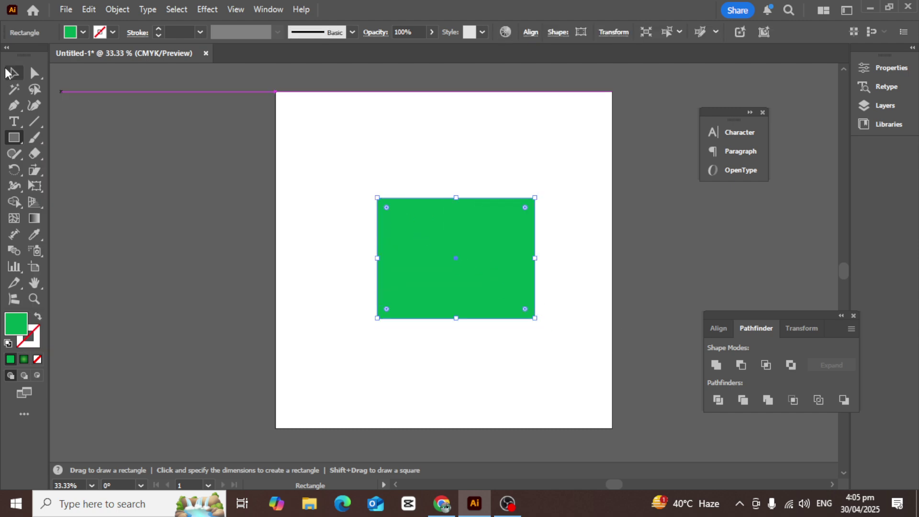
{"action": "mouse_move", "coordinate": [462, 269]}
{"action": "left_mouse_down"}
{"action": "mouse_move", "coordinate": [435, 266]}
{"action": "mouse_move", "coordinate": [452, 274]}
{"action": "left_mouse_up"}
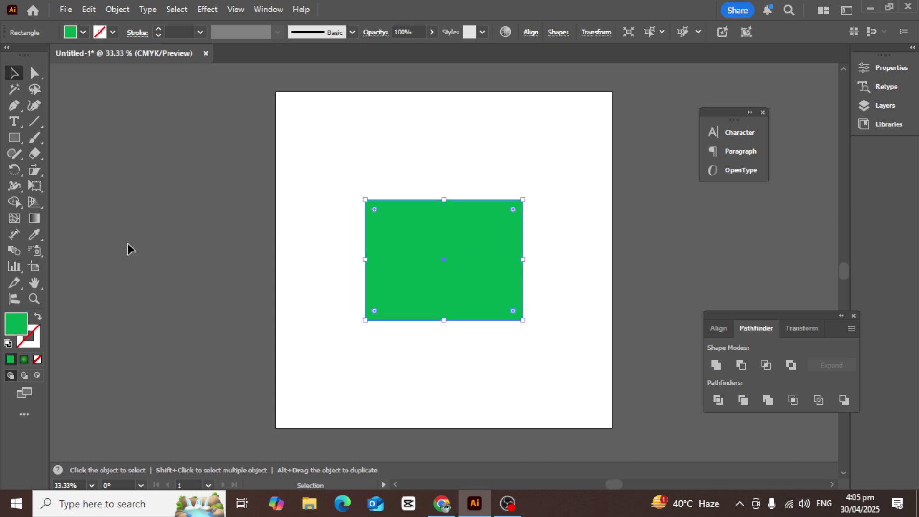
Plot linear dimensions outside all four sides of the green rectangle with the Dimension tool
{"action": "left_click", "coordinate": [14, 234]}
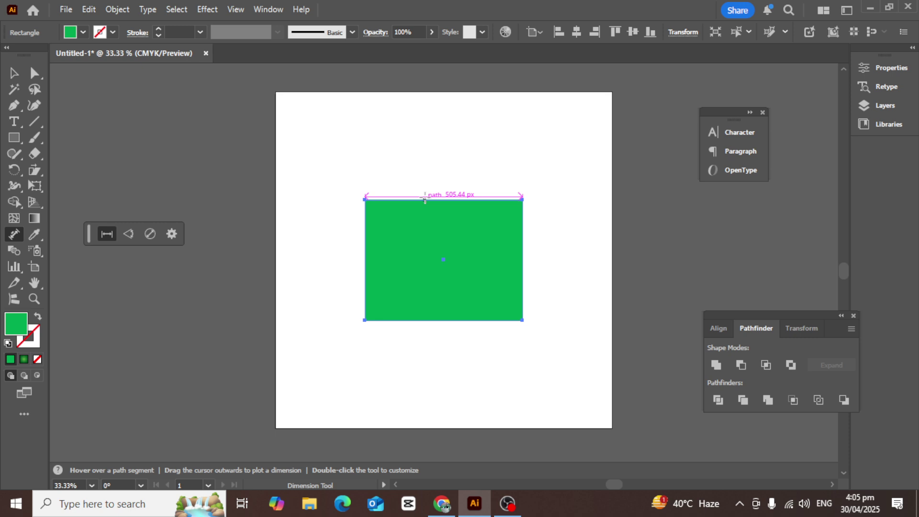
{"action": "left_click_drag", "start_coordinate": [425, 199], "coordinate": [425, 156]}
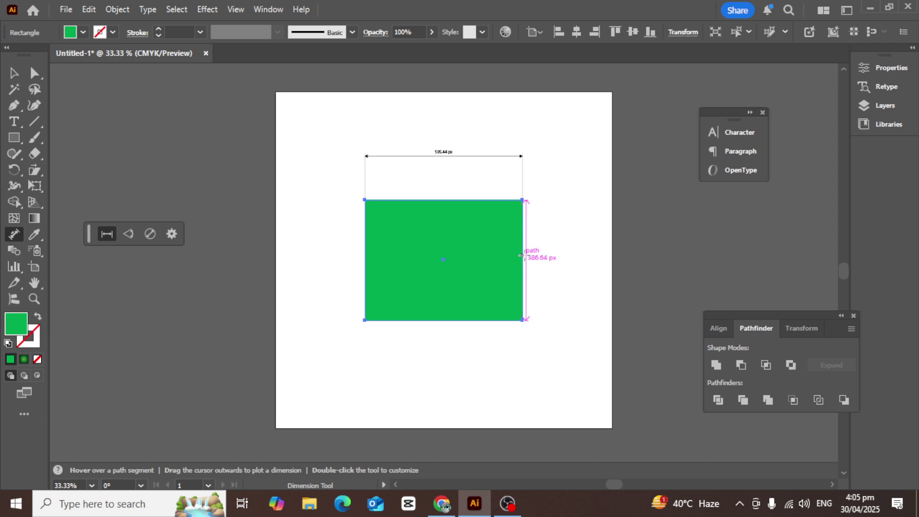
{"action": "left_click_drag", "start_coordinate": [521, 255], "coordinate": [560, 259]}
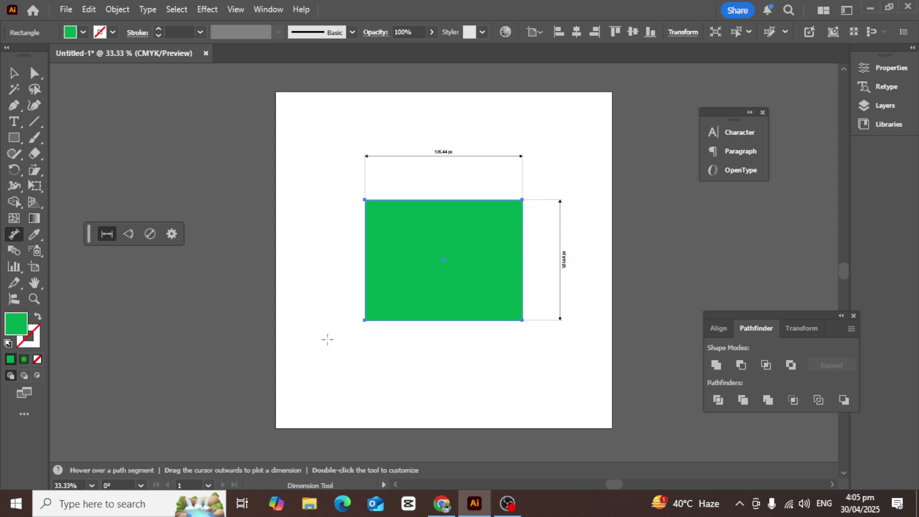
{"action": "left_click_drag", "start_coordinate": [365, 256], "coordinate": [333, 258]}
{"action": "left_click_drag", "start_coordinate": [458, 321], "coordinate": [457, 358]}
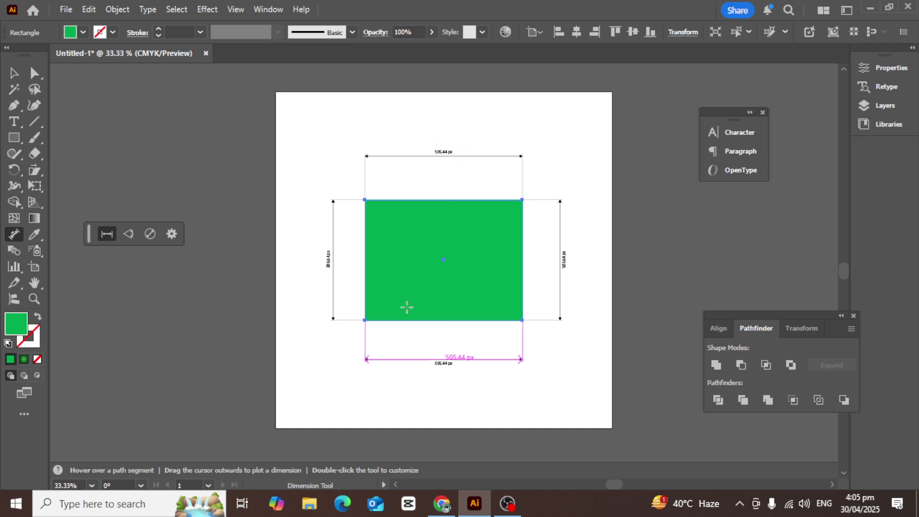
Select the green rectangle together with its four dimensions and delete them
{"action": "left_click", "coordinate": [14, 73]}
{"action": "left_click", "coordinate": [315, 197]}
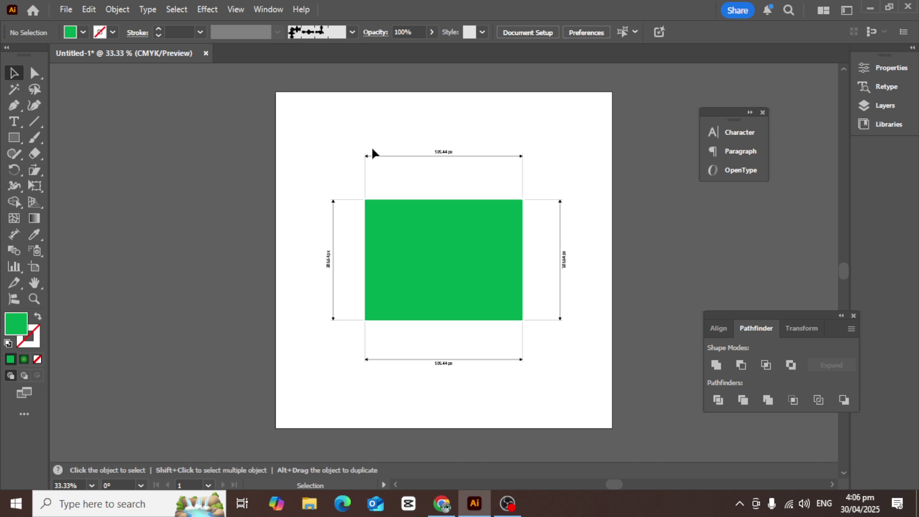
{"action": "left_click_drag", "start_coordinate": [546, 385], "coordinate": [559, 380]}
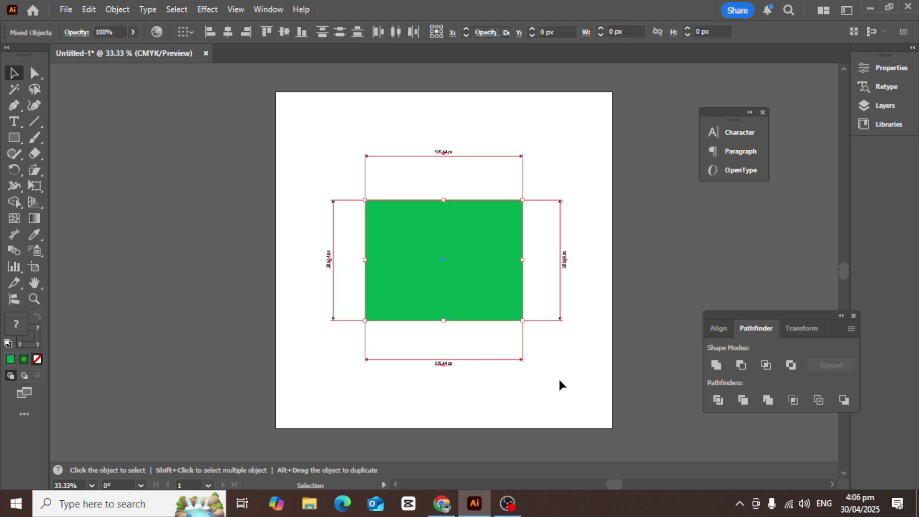
{"action": "key", "text": "Delete"}
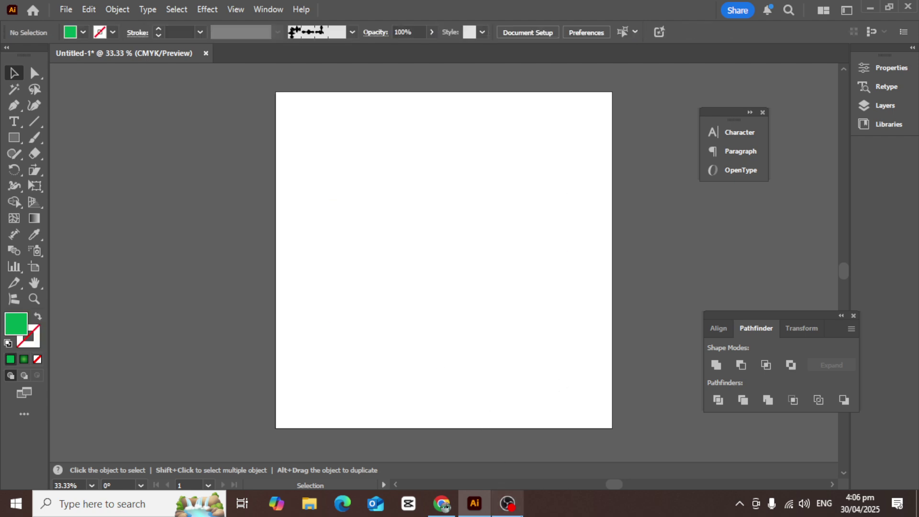